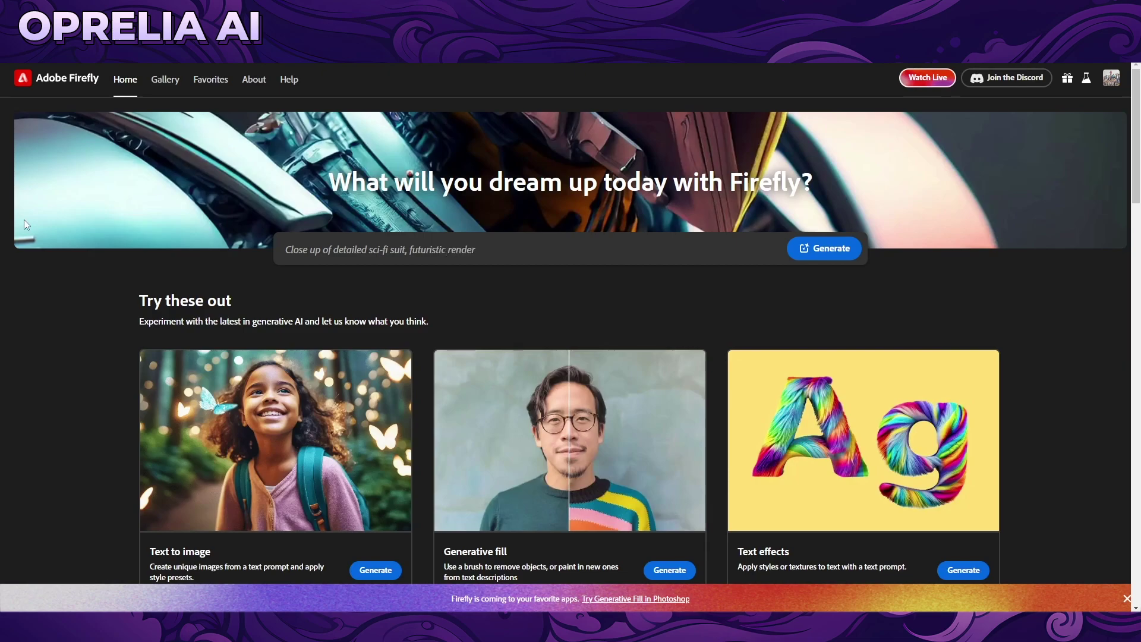
# Scroll the Firefly home page and open the Text effects generator.
pyautogui.scroll(-1, 87, 294)
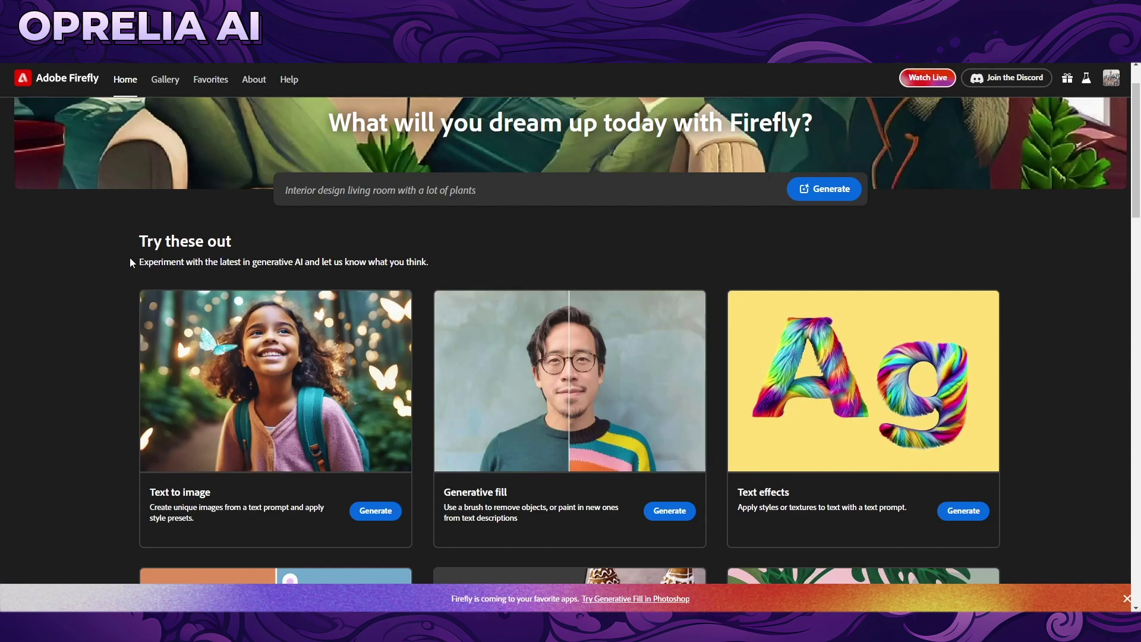
pyautogui.scroll(-2, 131, 261)
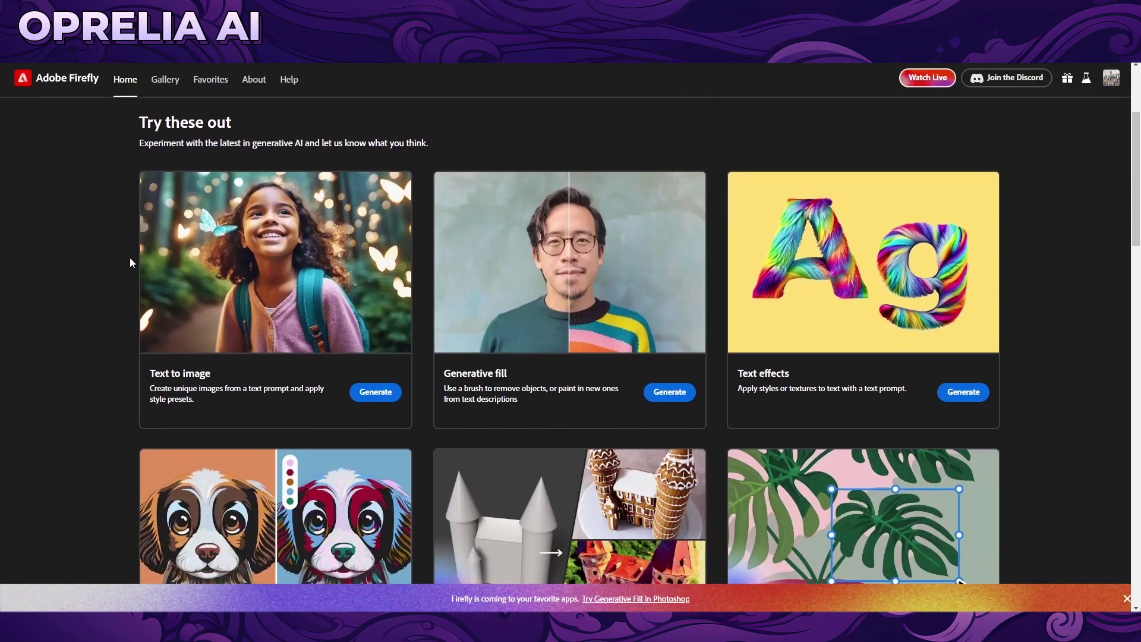
pyautogui.scroll(-2, 131, 262)
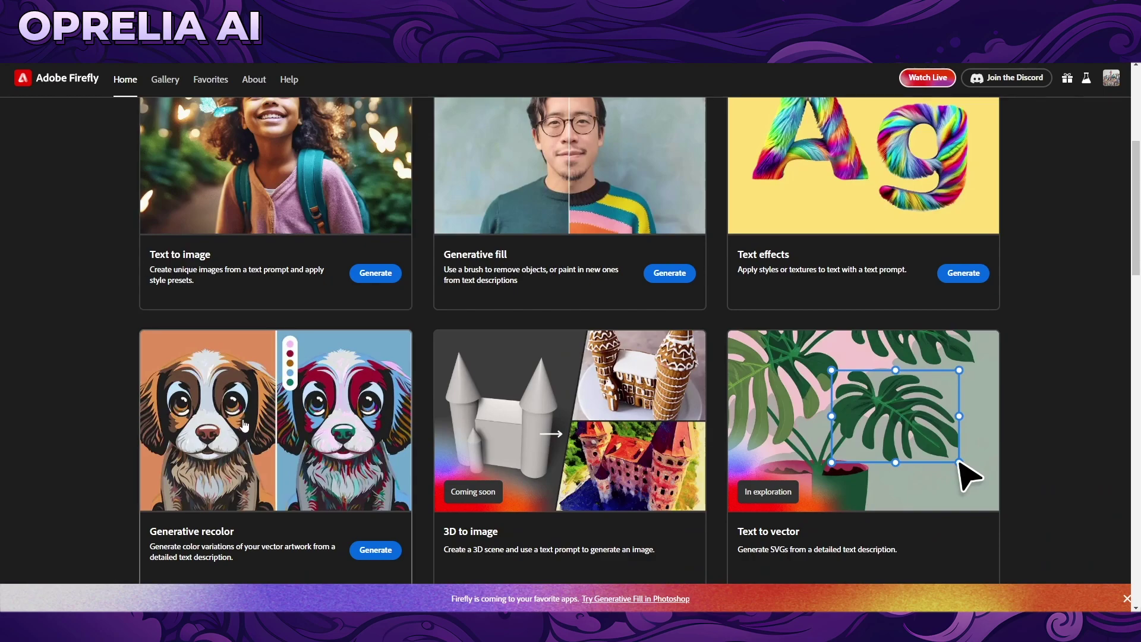
pyautogui.scroll(3, 244, 424)
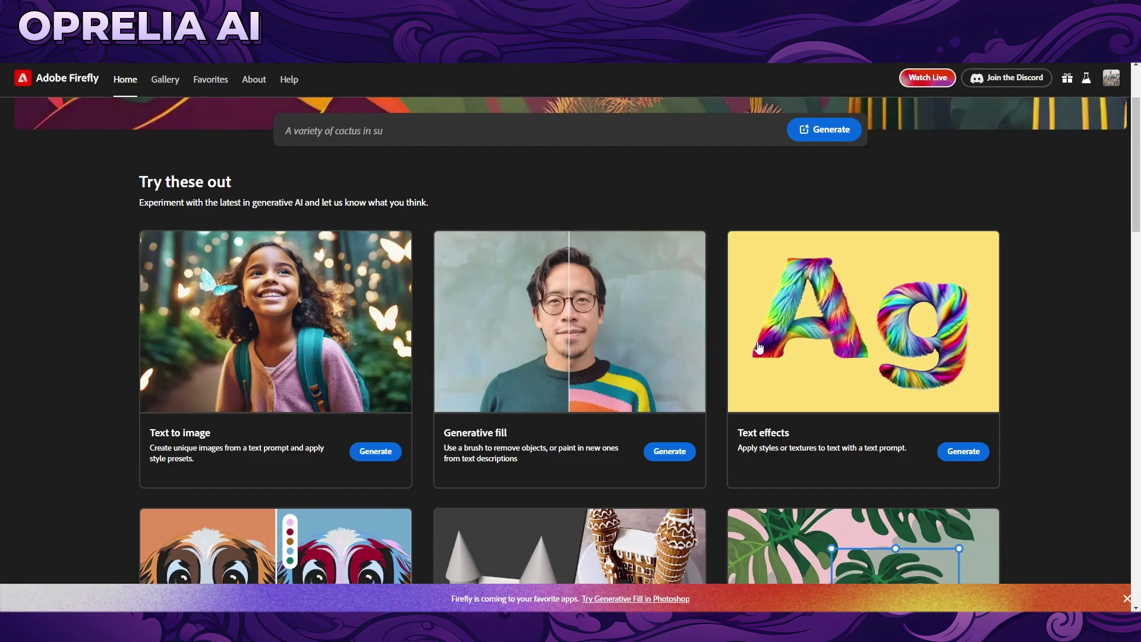
pyautogui.click(639, 365)
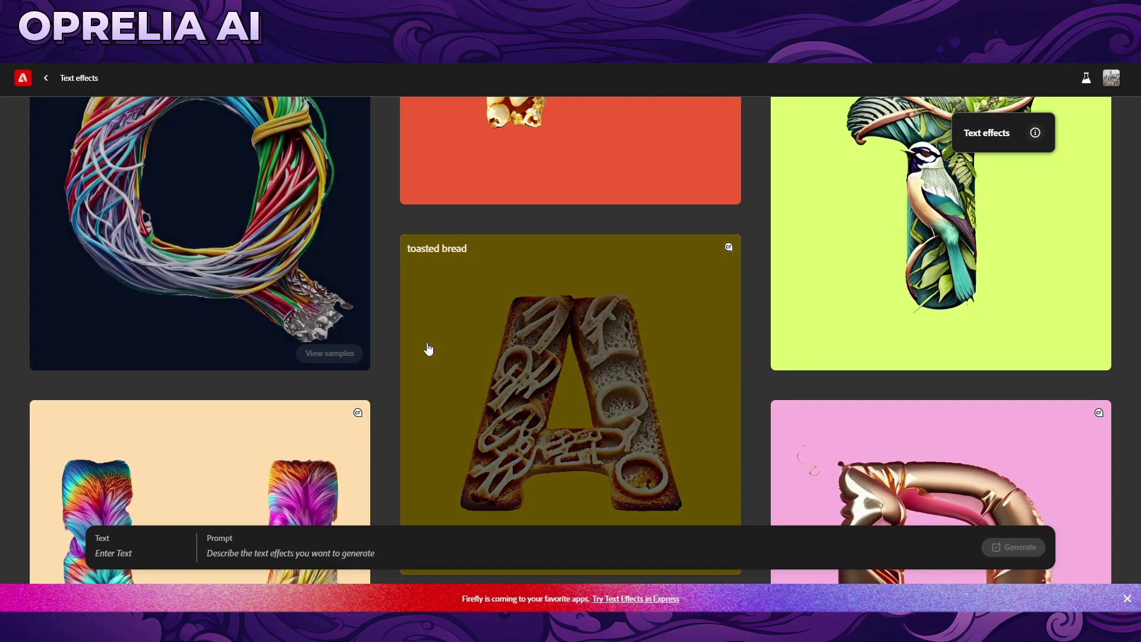
# Scroll through the gallery of sample lettering styles.
pyautogui.scroll(10, 374, 449)
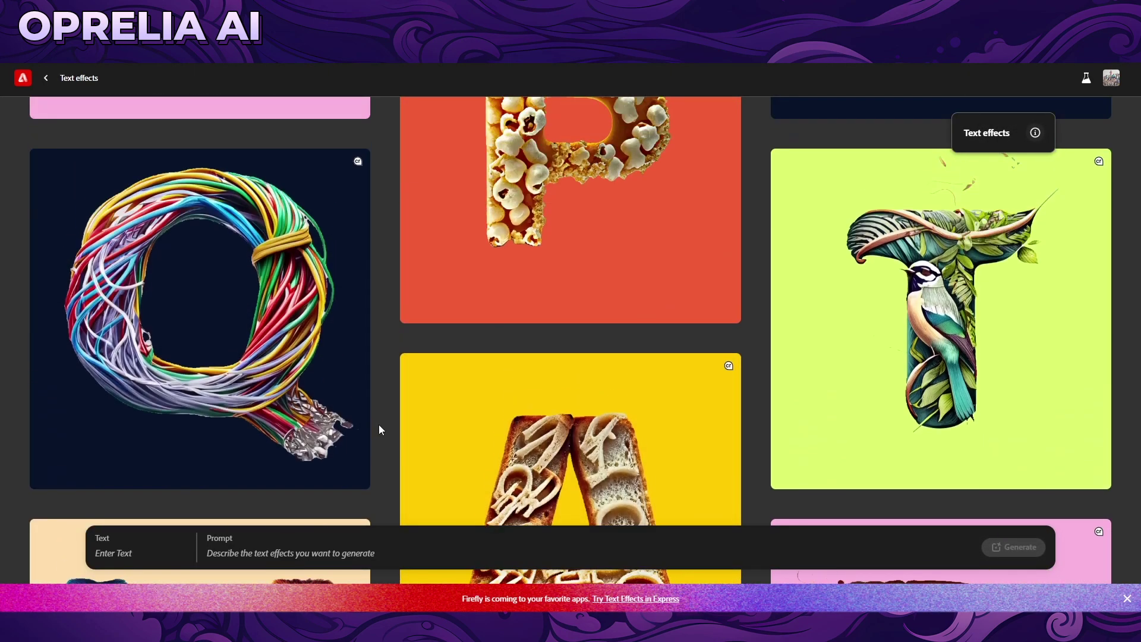
pyautogui.scroll(10, 386, 419)
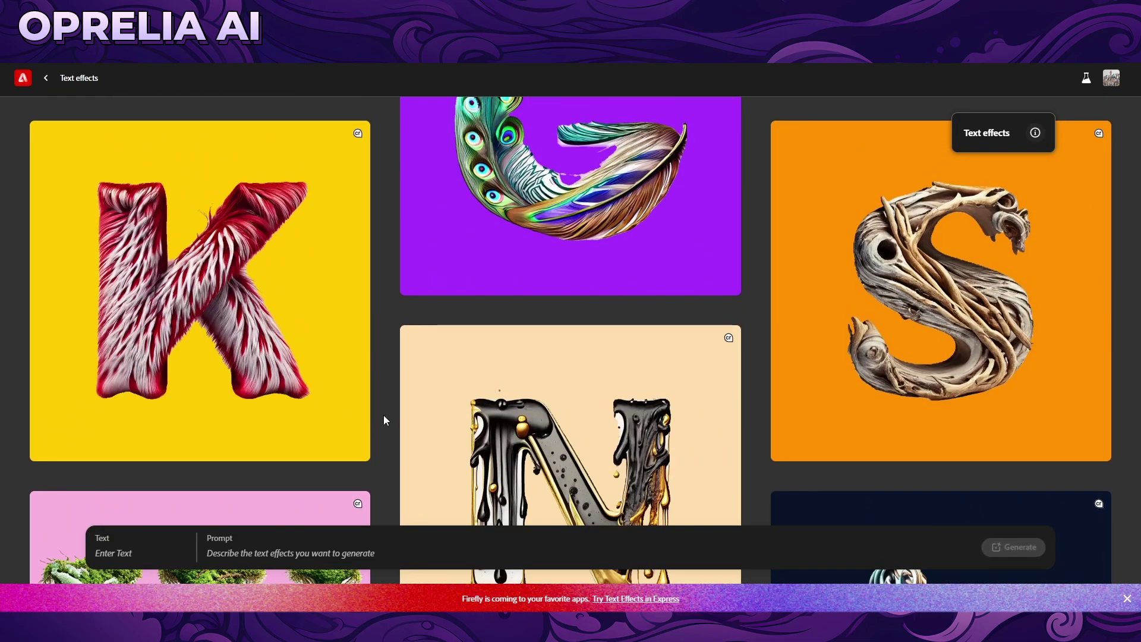
pyautogui.scroll(6, 402, 380)
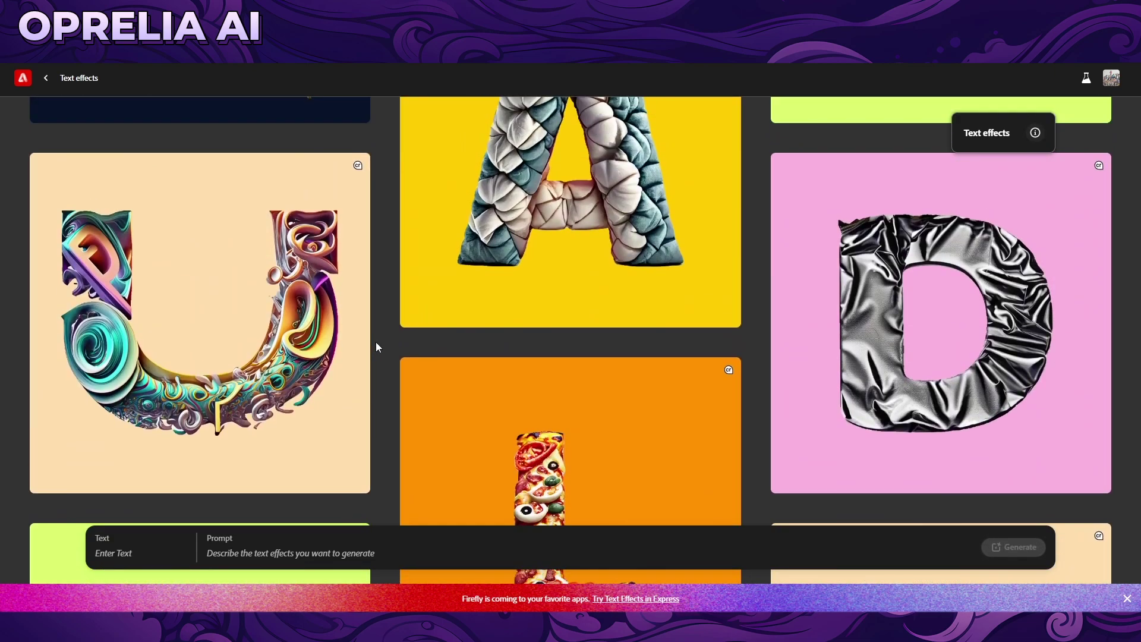
pyautogui.scroll(3, 376, 347)
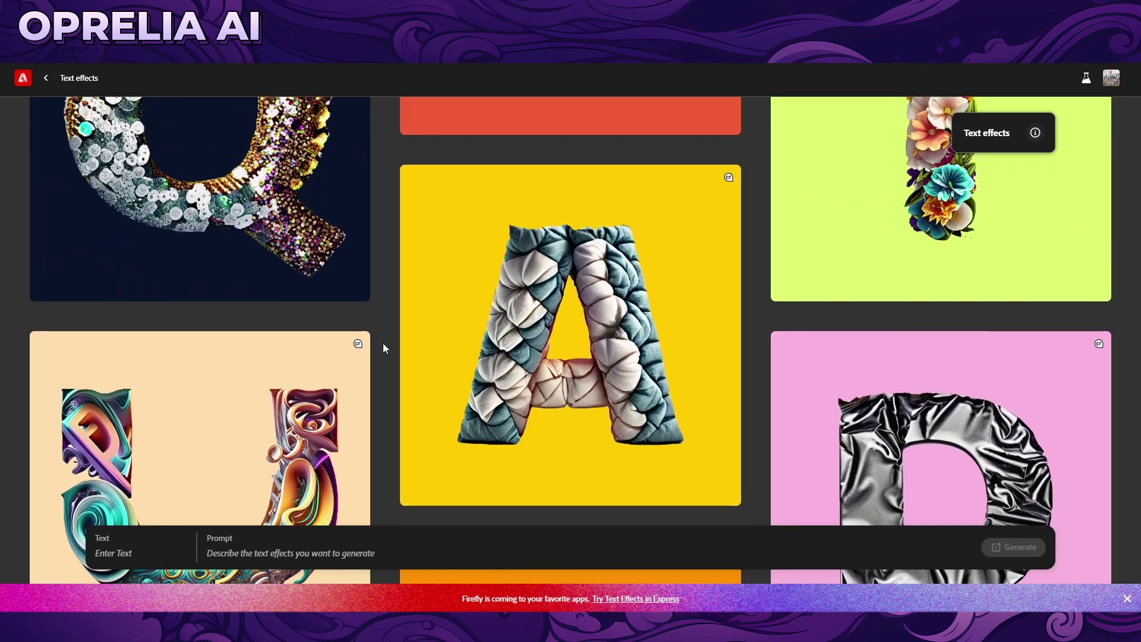
pyautogui.scroll(7, 384, 344)
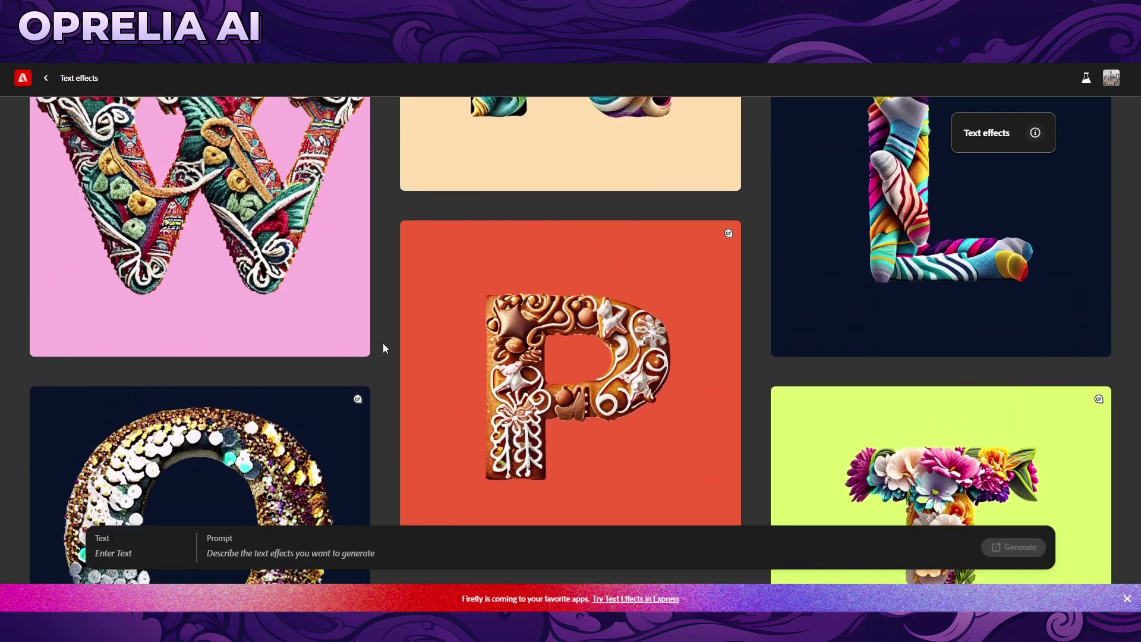
pyautogui.scroll(10, 384, 348)
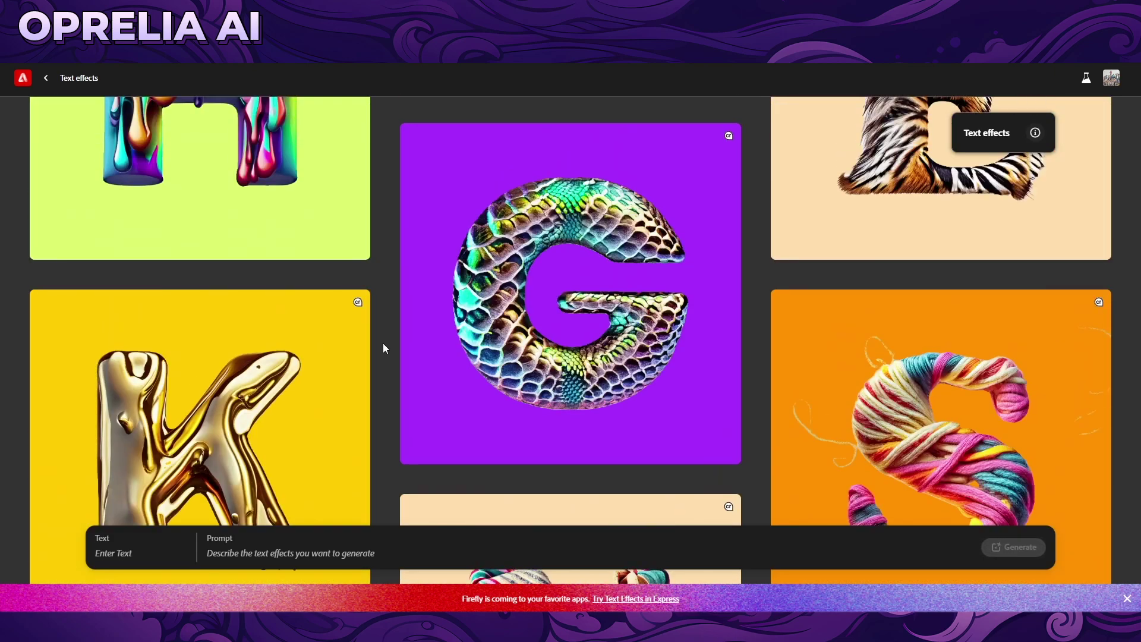
pyautogui.scroll(3, 384, 348)
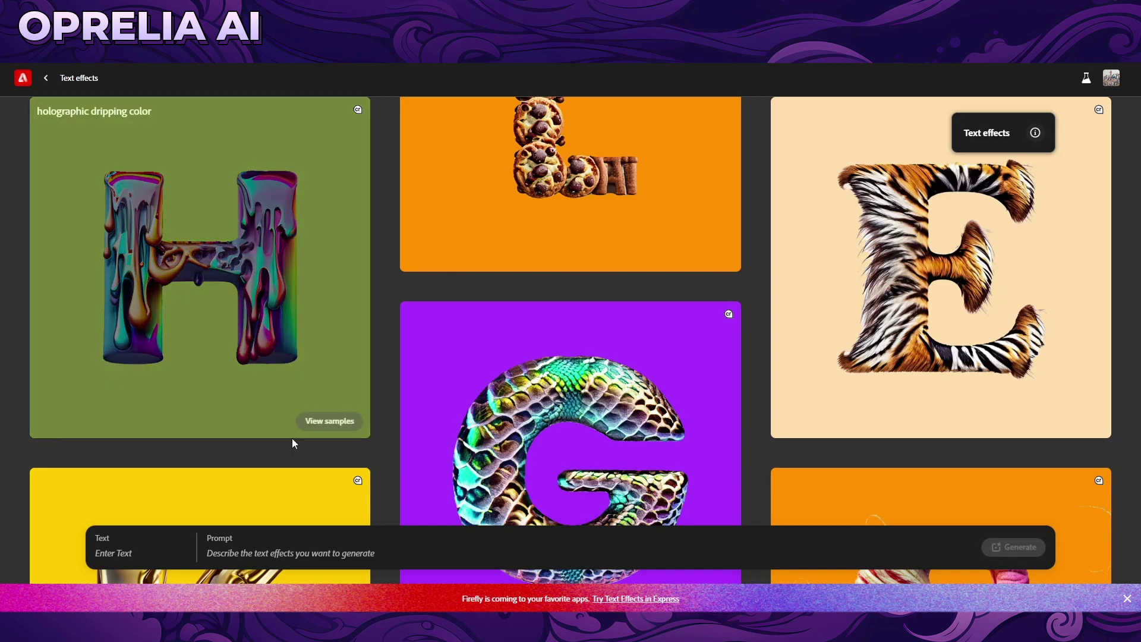
# Generate 'Oprelia AI' lettering with the prompt 'Metal GLossy style'.
pyautogui.click(129, 555)
pyautogui.write('o')
pyautogui.press('Tab')
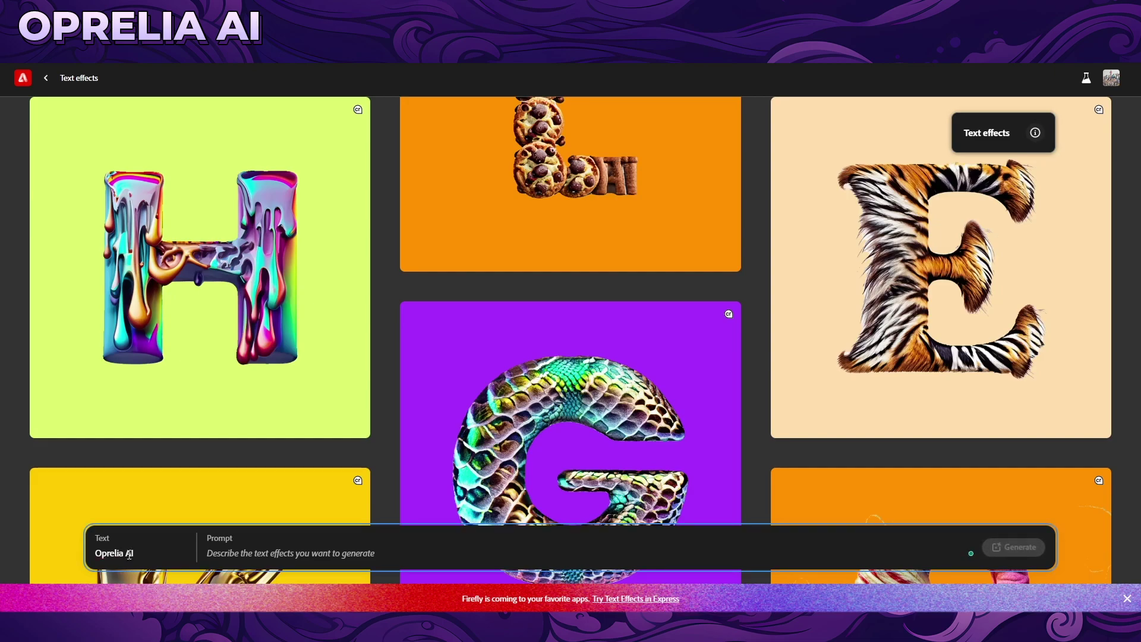
pyautogui.write('Metal GLossy style')
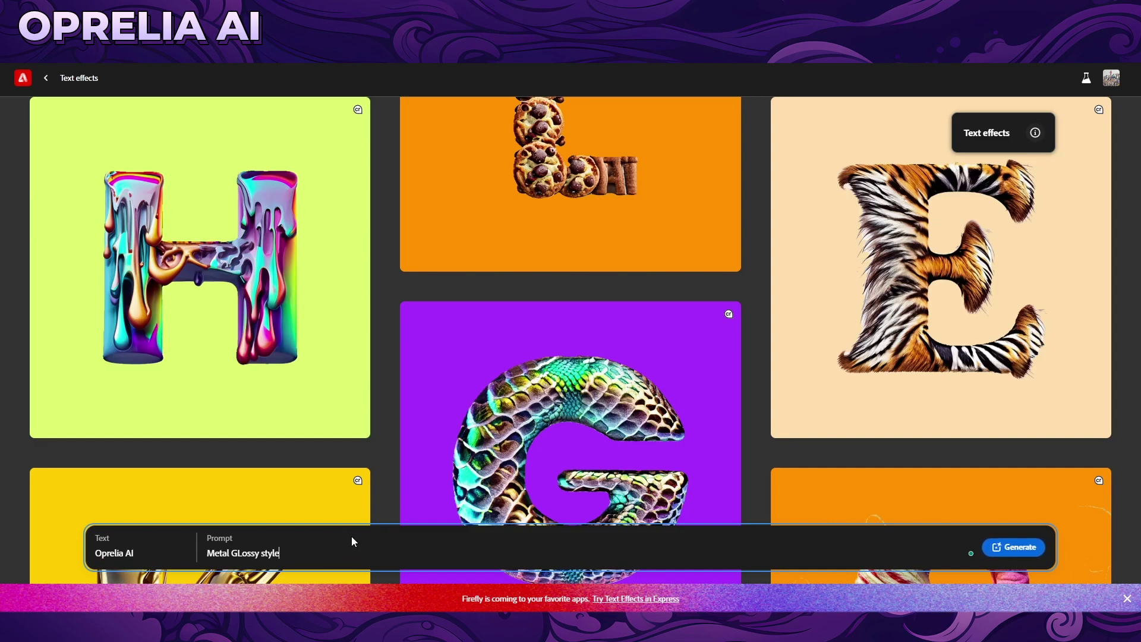
pyautogui.click(992, 547)
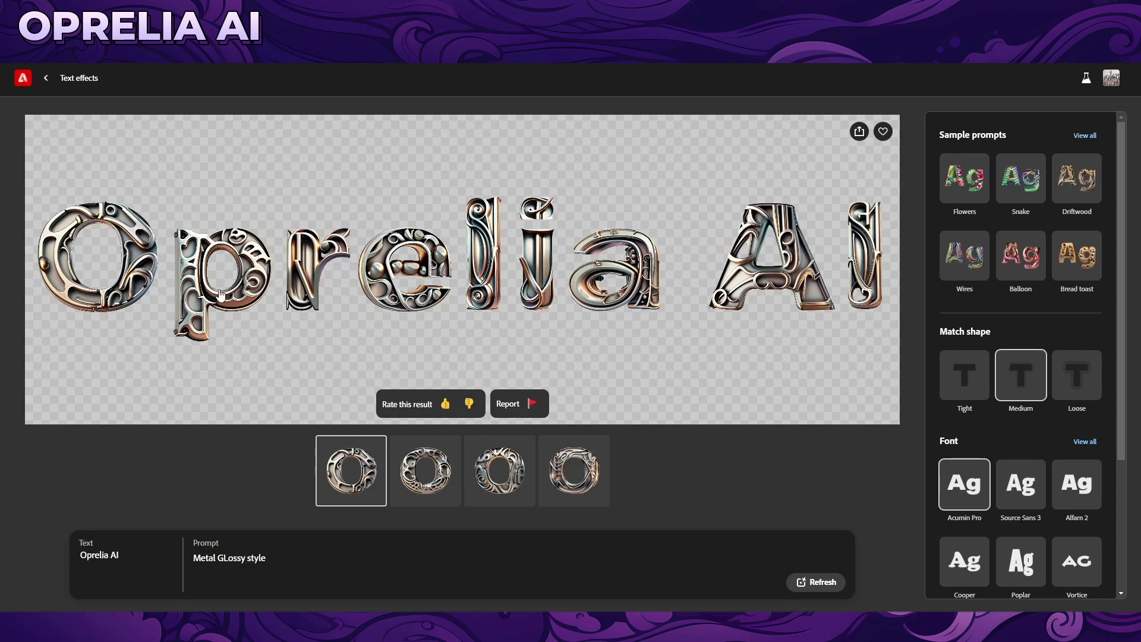
# From the second variation, regenerate the lettering in the りょう Display PlusN font.
pyautogui.click(416, 473)
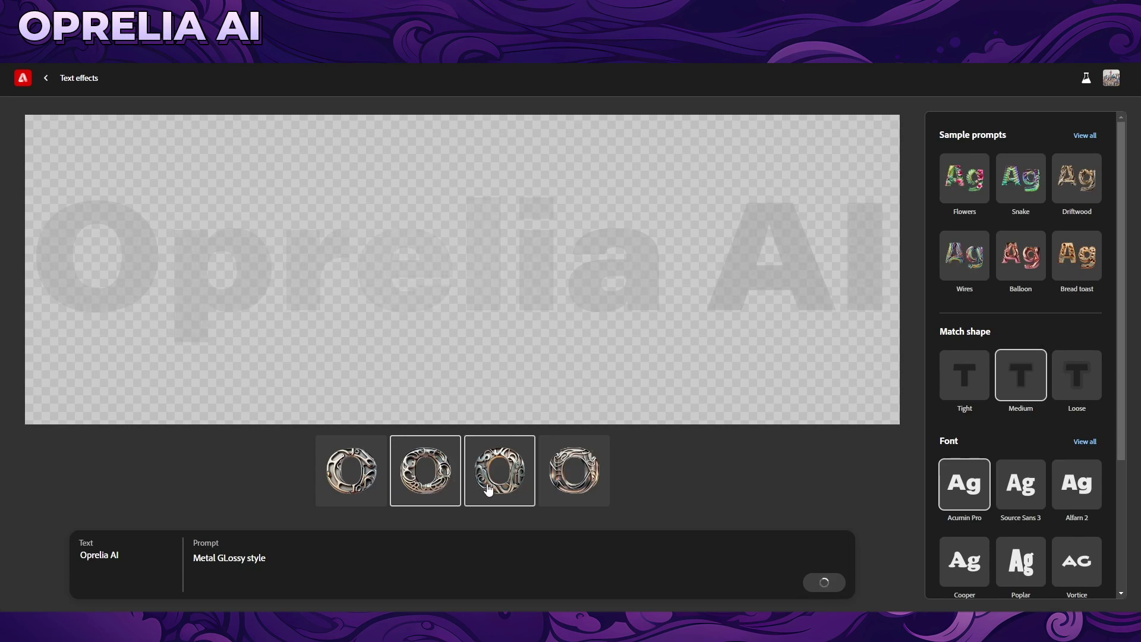
pyautogui.scroll(-1, 1094, 345)
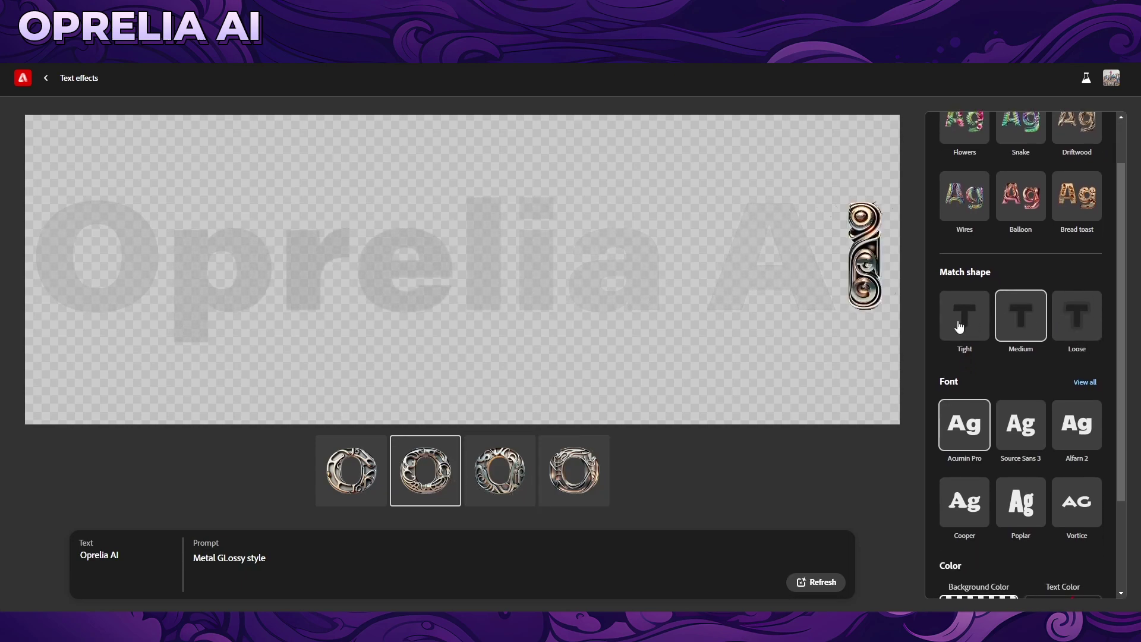
pyautogui.scroll(-2, 1037, 321)
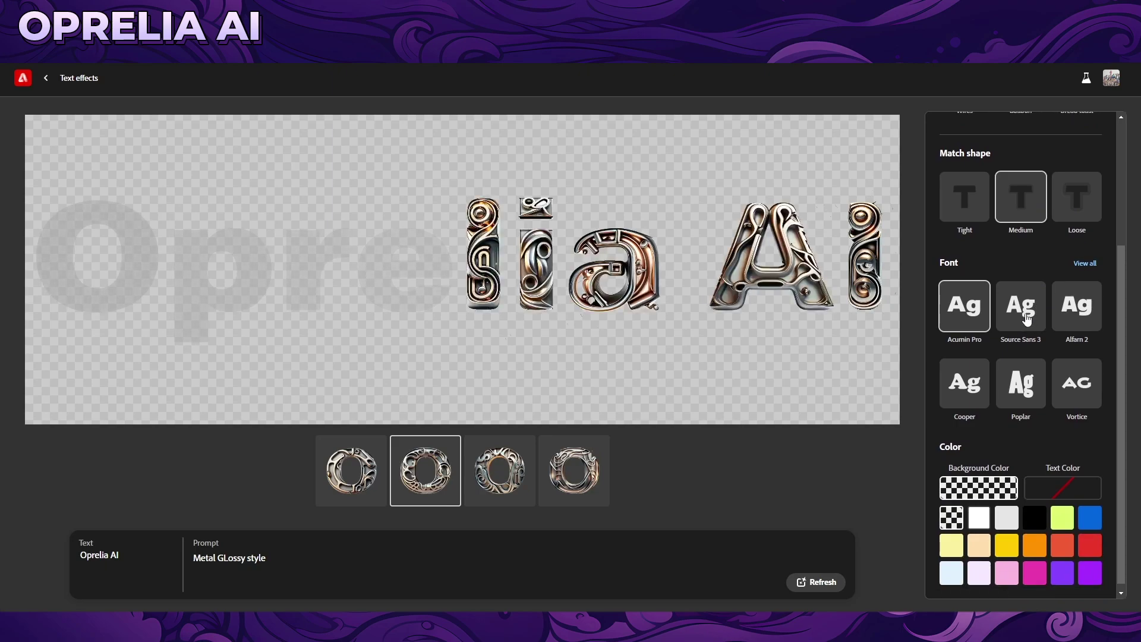
pyautogui.click(1086, 264)
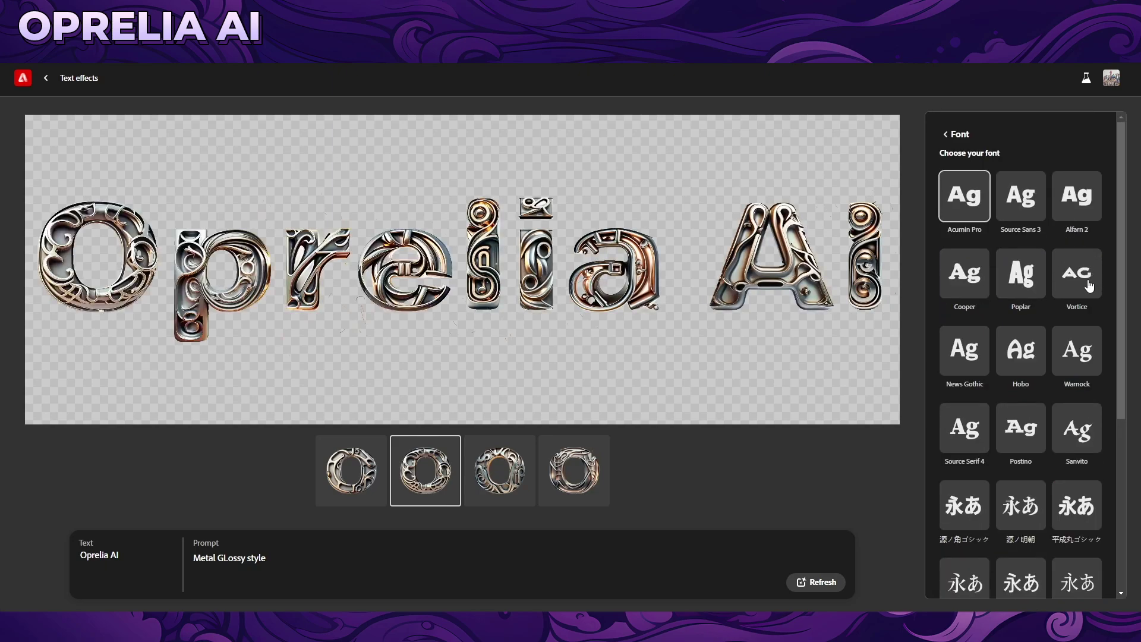
pyautogui.scroll(-5, 1070, 320)
pyautogui.click(978, 311)
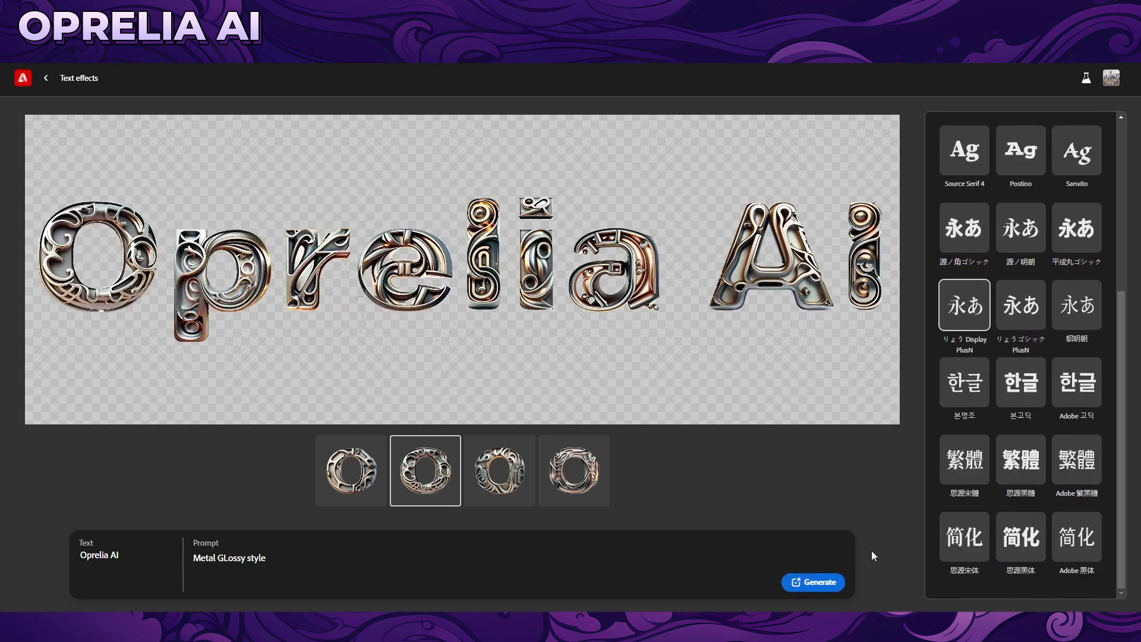
pyautogui.click(815, 582)
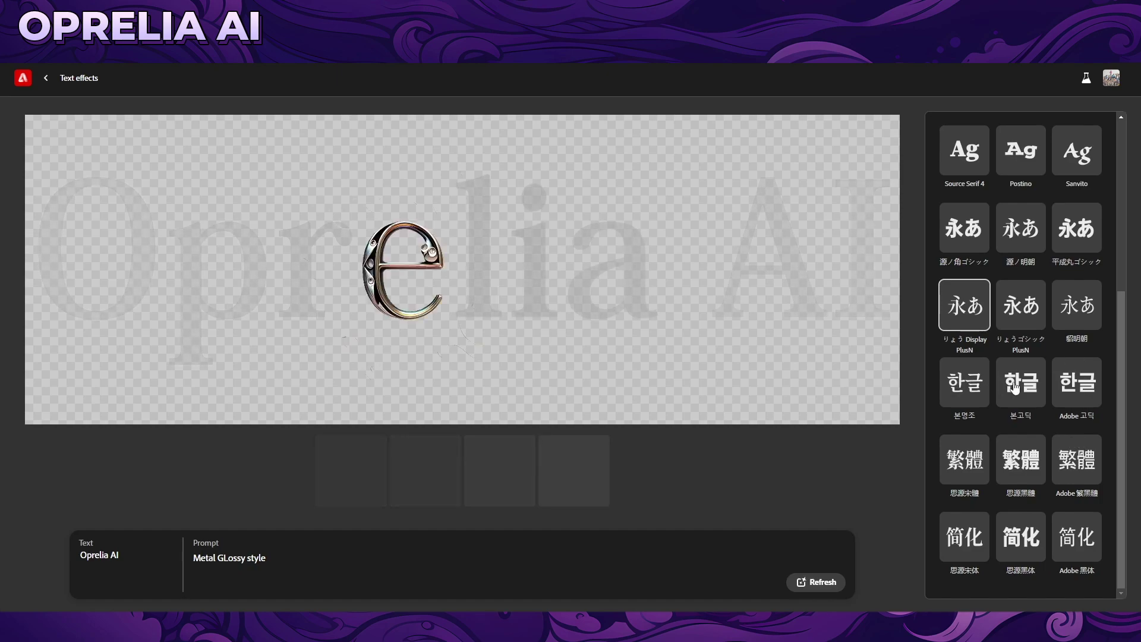
# Return to the main effect settings and scroll through them.
pyautogui.scroll(5, 1004, 268)
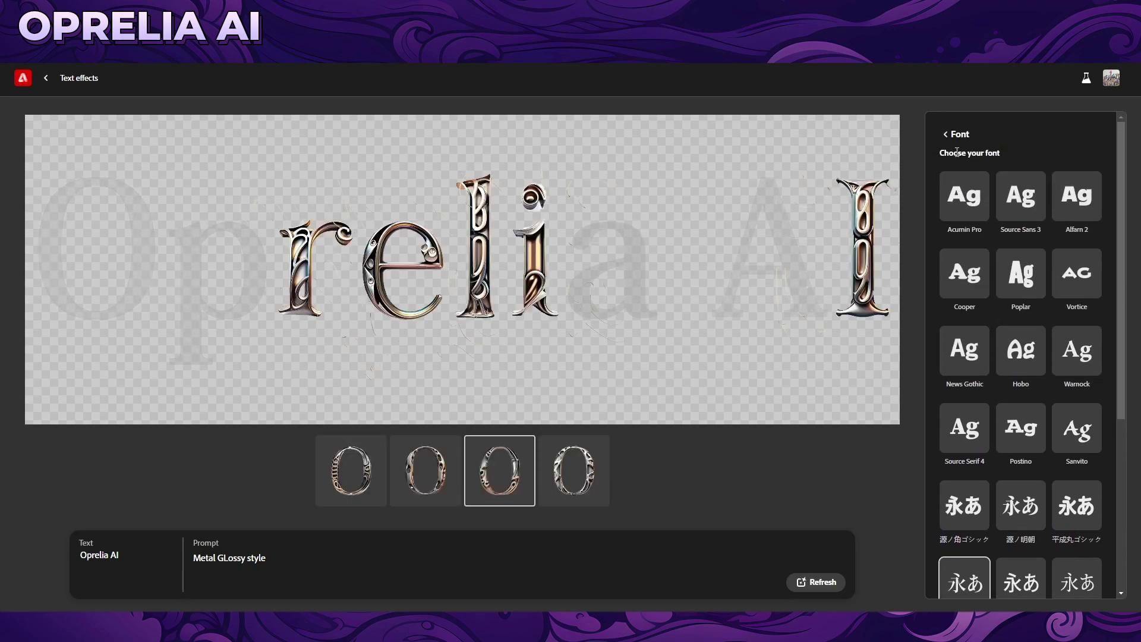
pyautogui.click(948, 138)
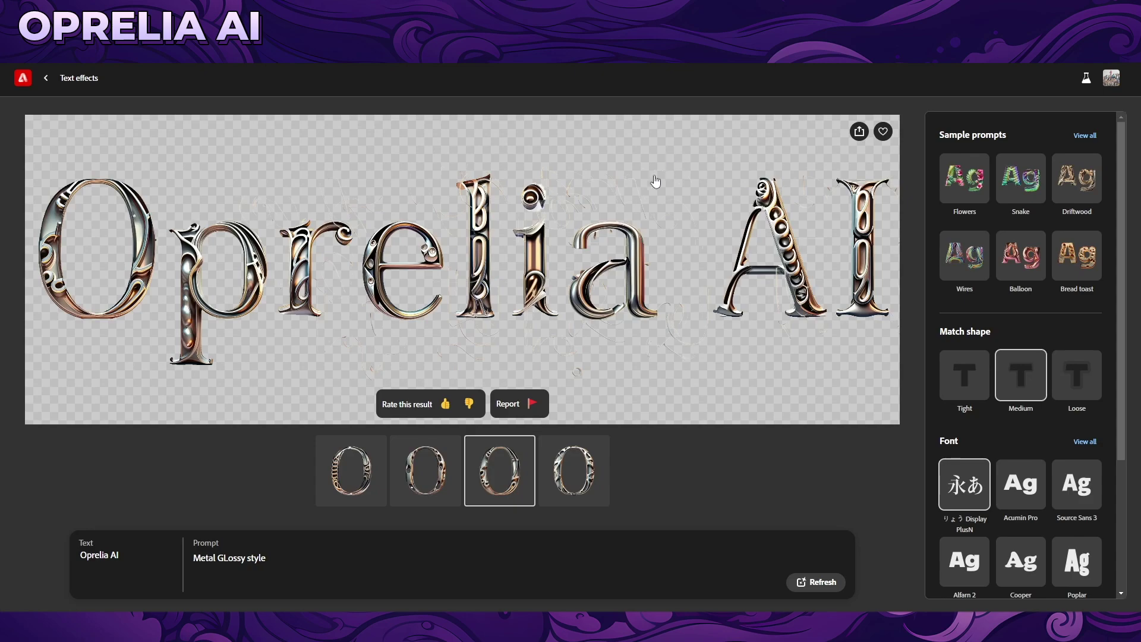
pyautogui.scroll(-2, 957, 284)
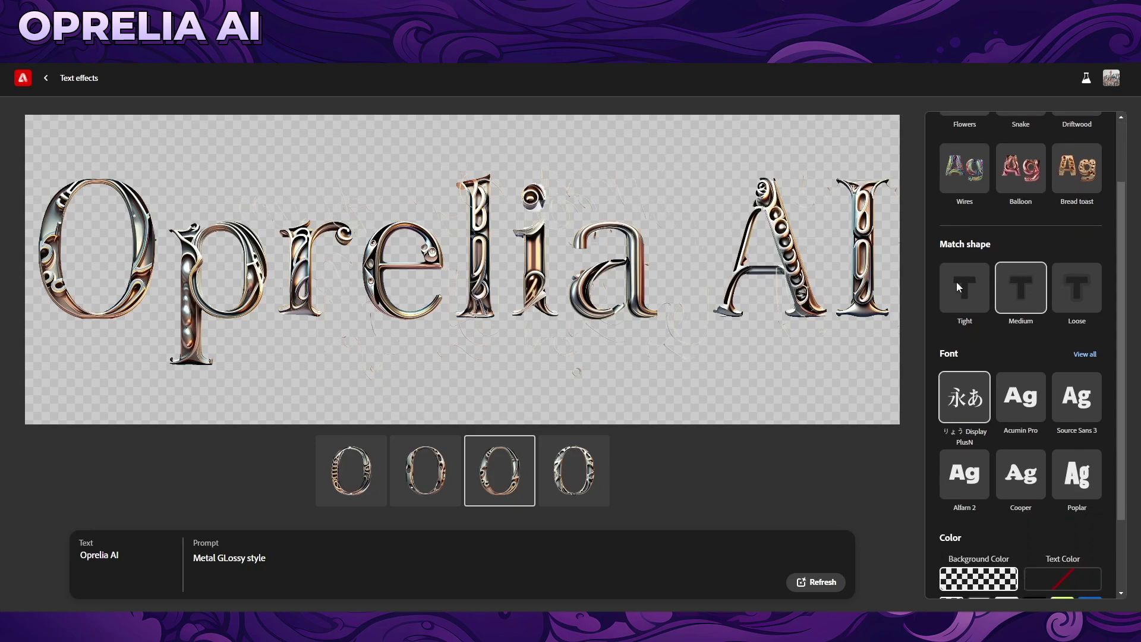
pyautogui.scroll(-2, 957, 281)
pyautogui.scroll(4, 987, 328)
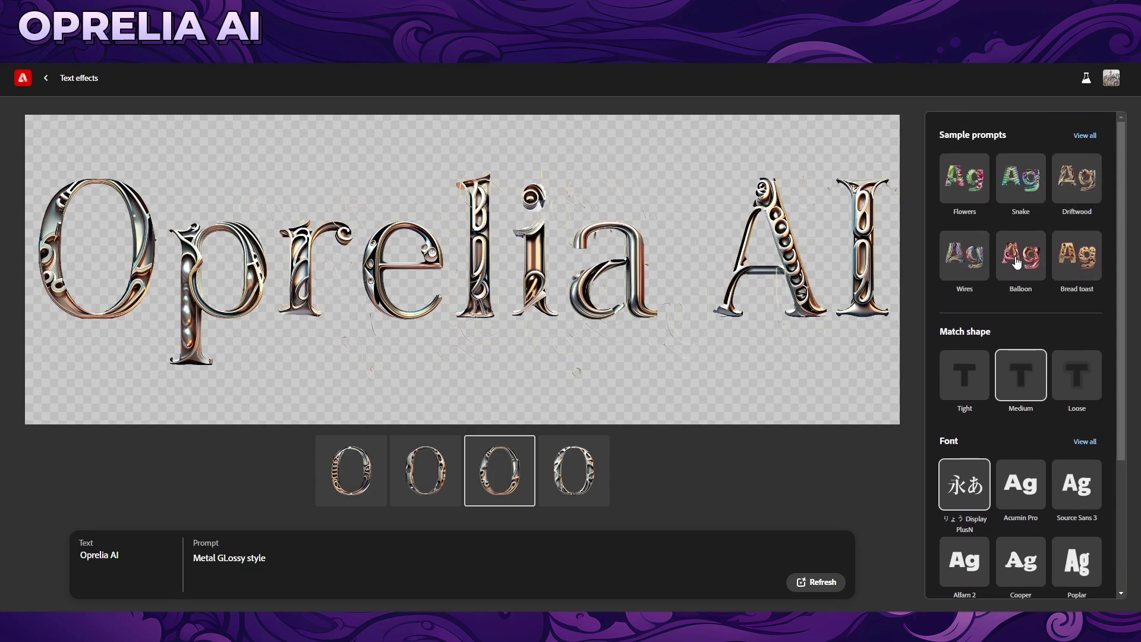
# Generate pink gold balloon lettering from the Balloon sample, then view all sample prompts and share options.
pyautogui.click(1017, 263)
pyautogui.click(819, 584)
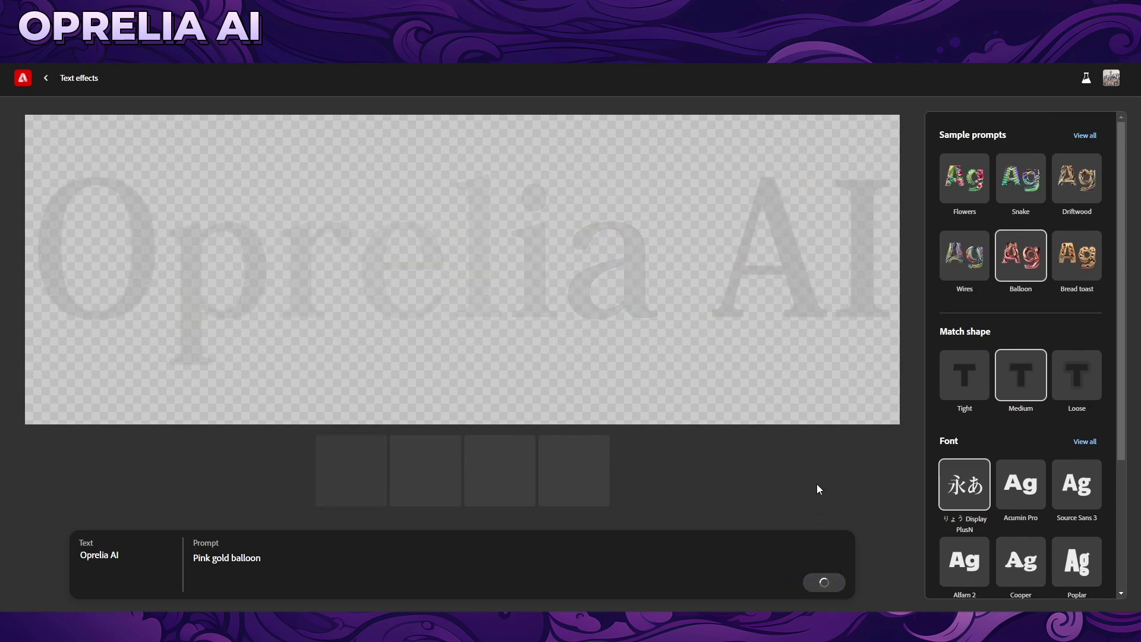
pyautogui.click(1086, 135)
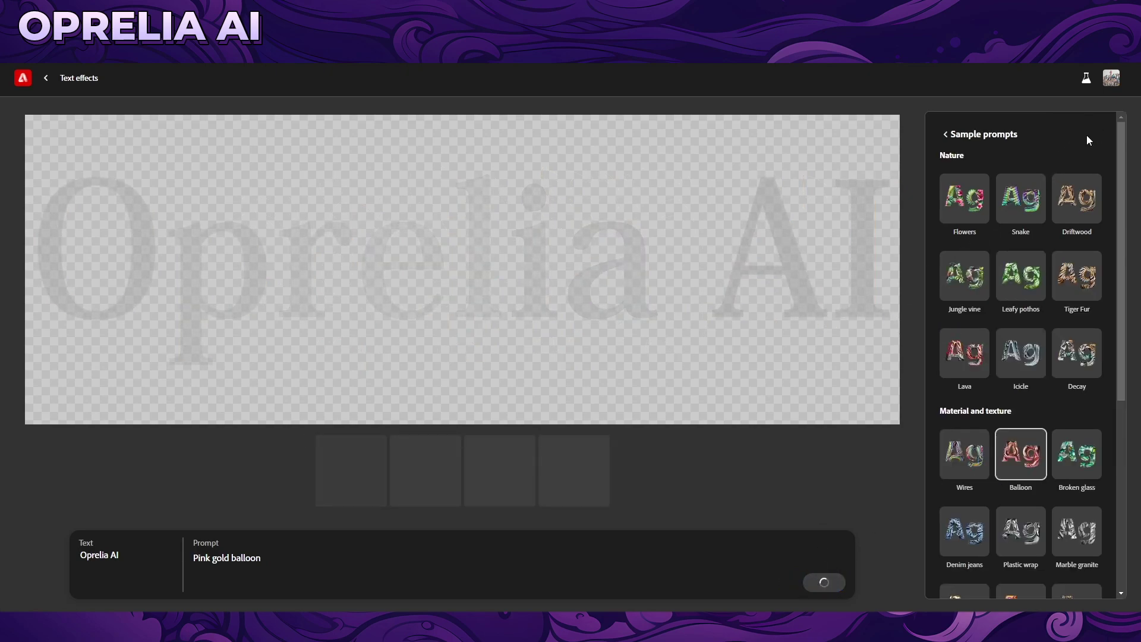
pyautogui.scroll(-5, 1052, 248)
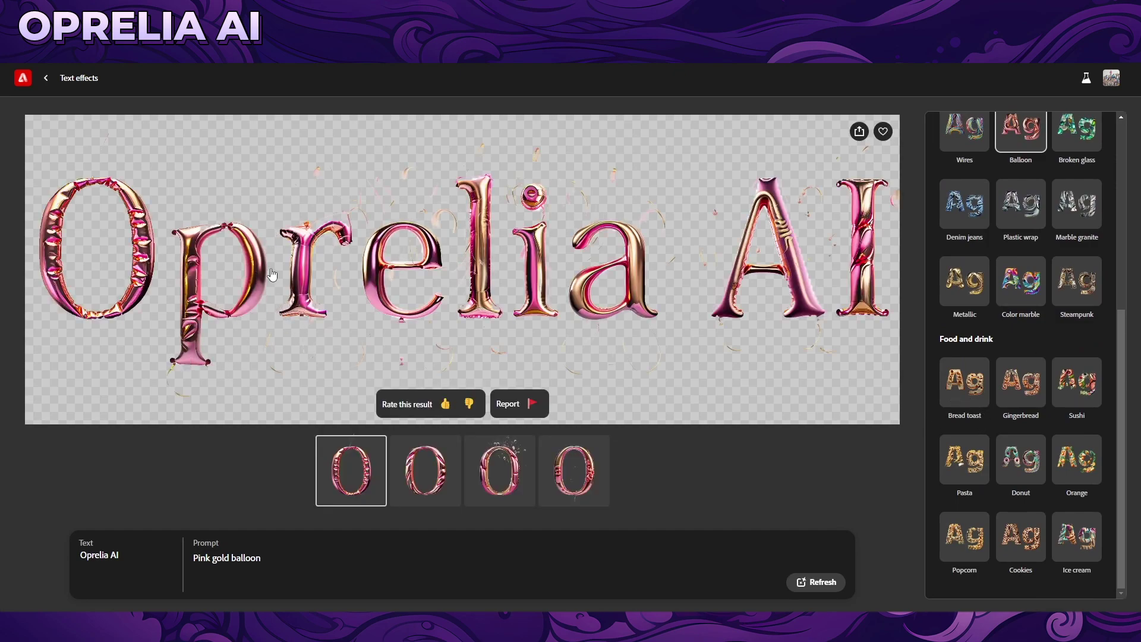
pyautogui.click(860, 133)
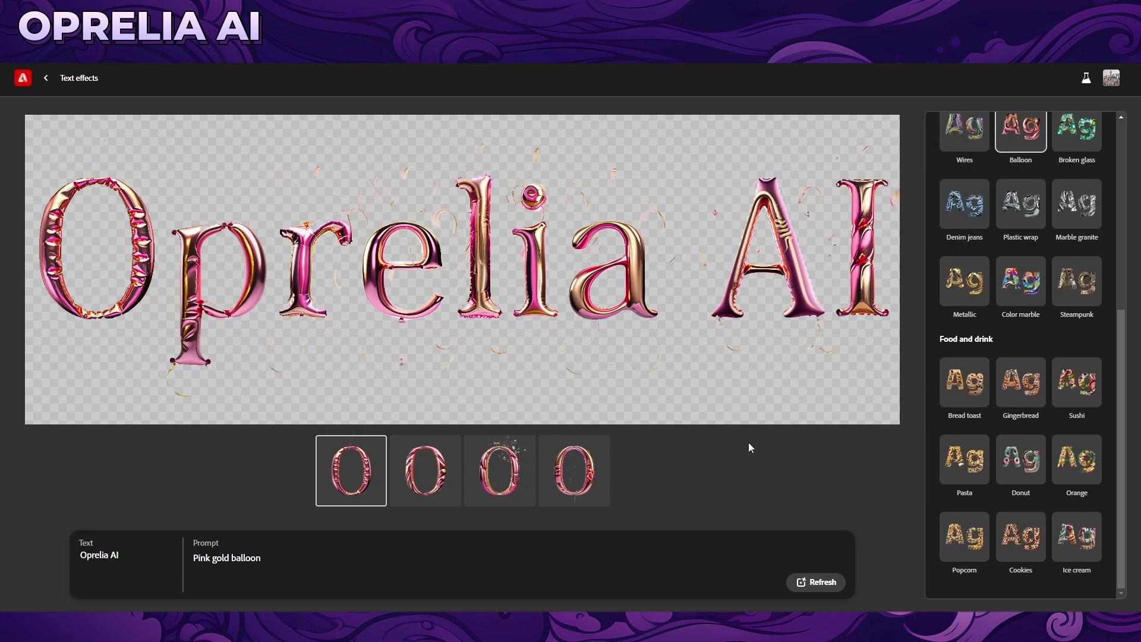
# Generate the lettering in the Steampunk sample style and view the third variation.
pyautogui.click(965, 301)
pyautogui.click(824, 582)
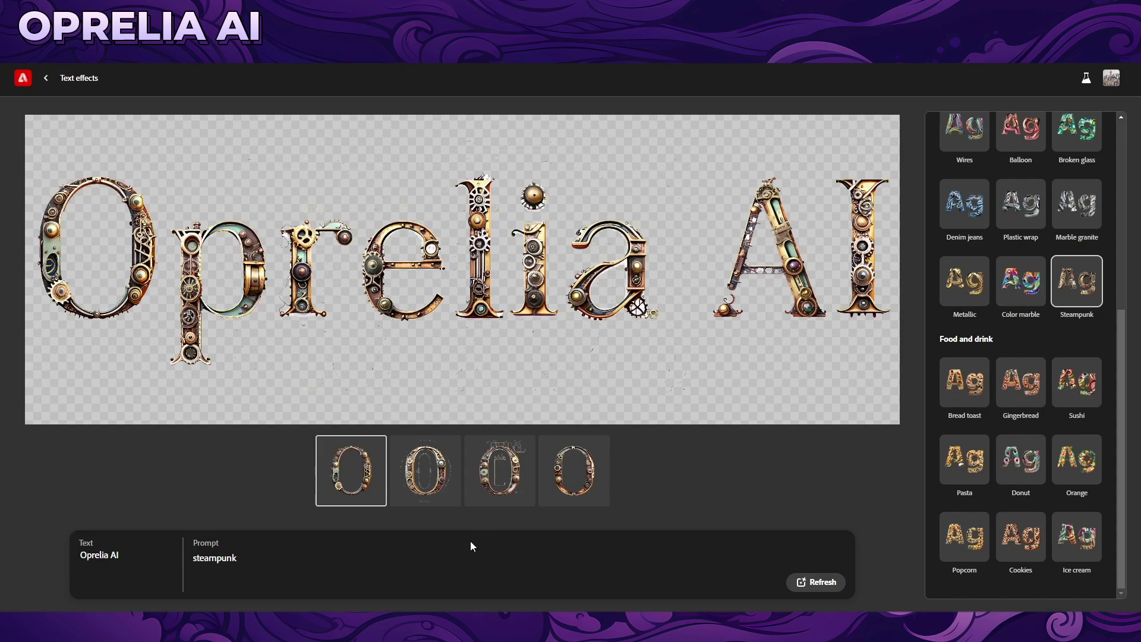
pyautogui.click(497, 475)
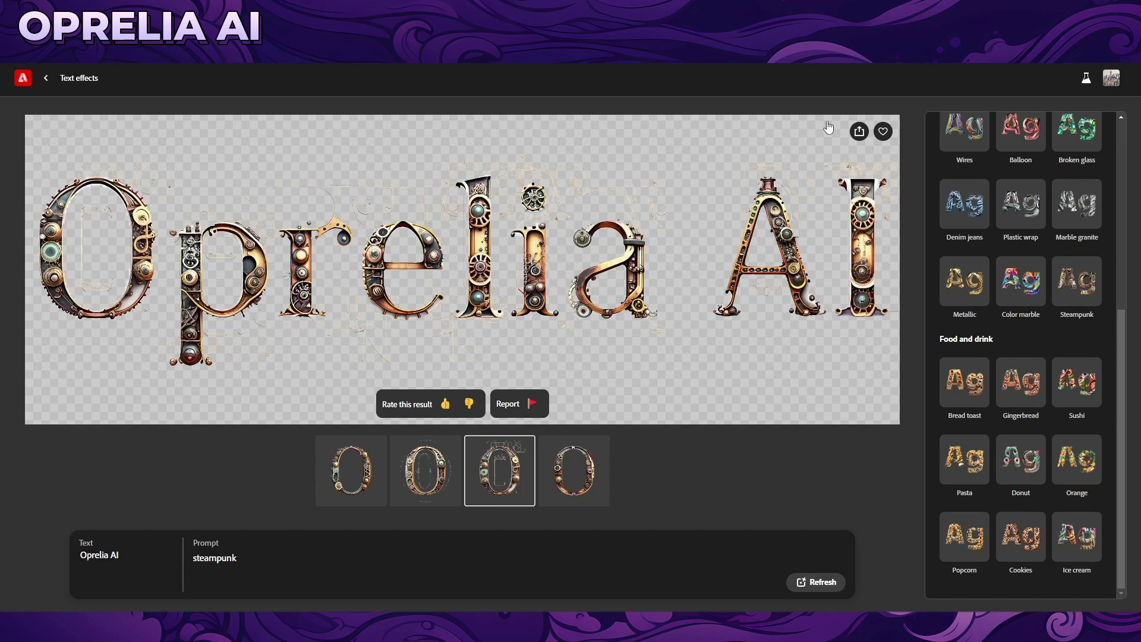
# Restyle the lettering with the Denim jeans sample and regenerate it.
pyautogui.scroll(1, 951, 250)
pyautogui.click(965, 262)
pyautogui.click(828, 582)
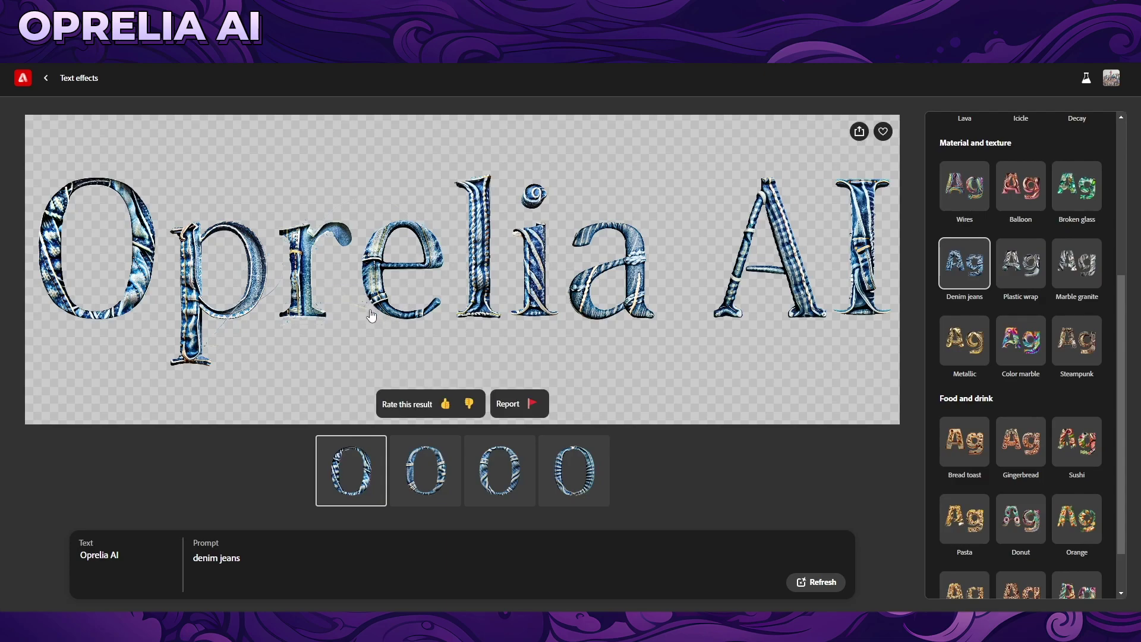
# Go back from the denim result to the Text effects gallery and scroll through the samples.
pyautogui.click(54, 82)
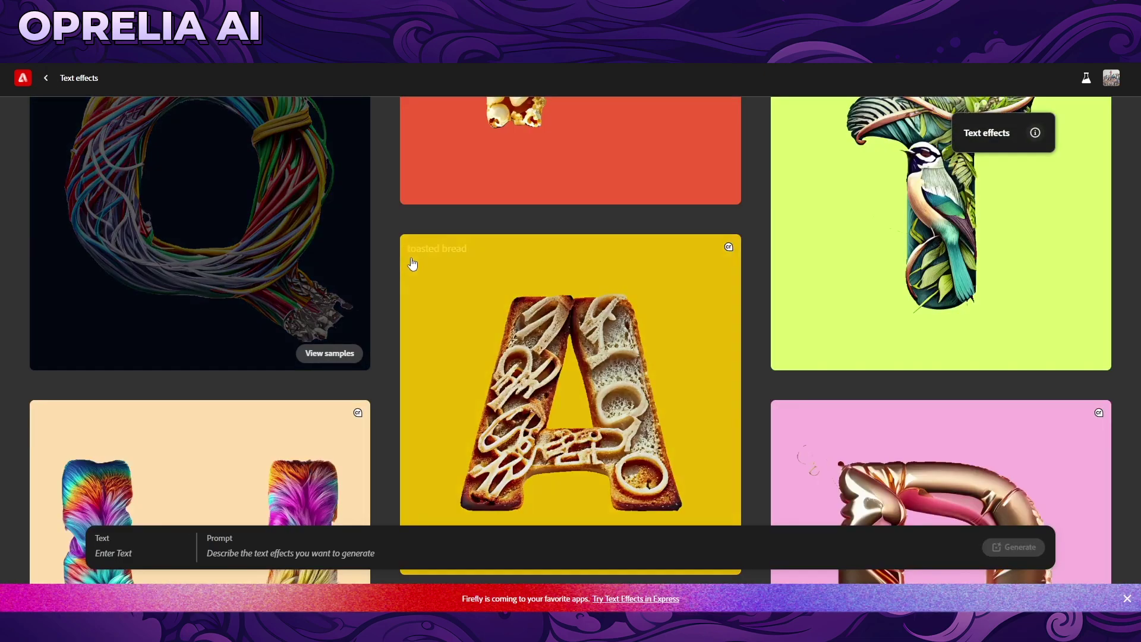
pyautogui.scroll(-10, 384, 285)
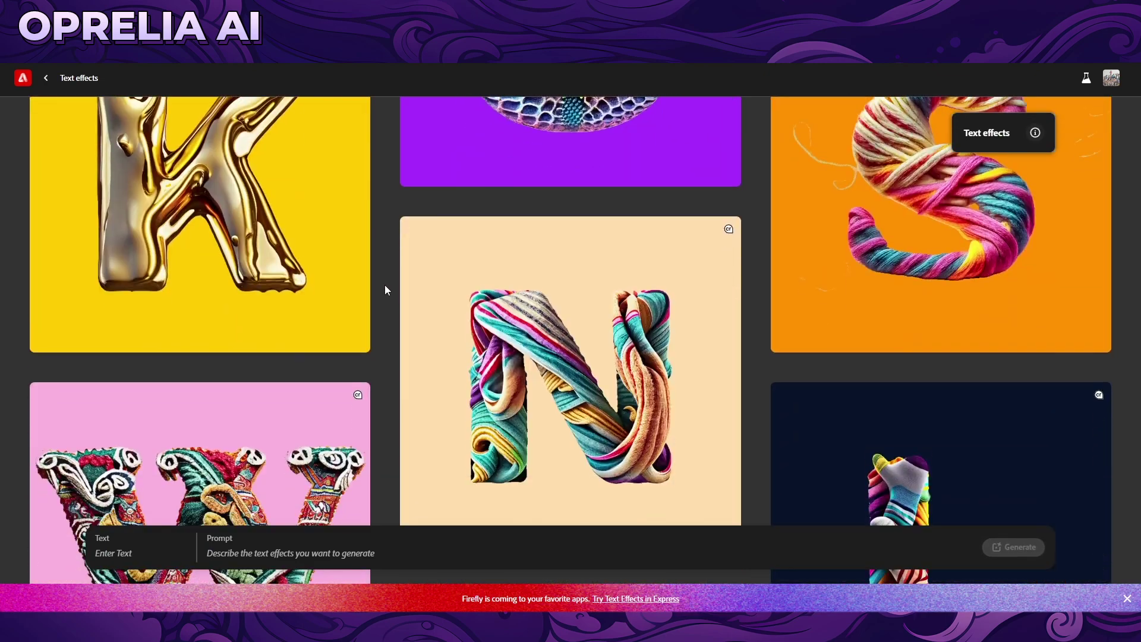
pyautogui.scroll(-4, 383, 284)
pyautogui.scroll(-8, 389, 277)
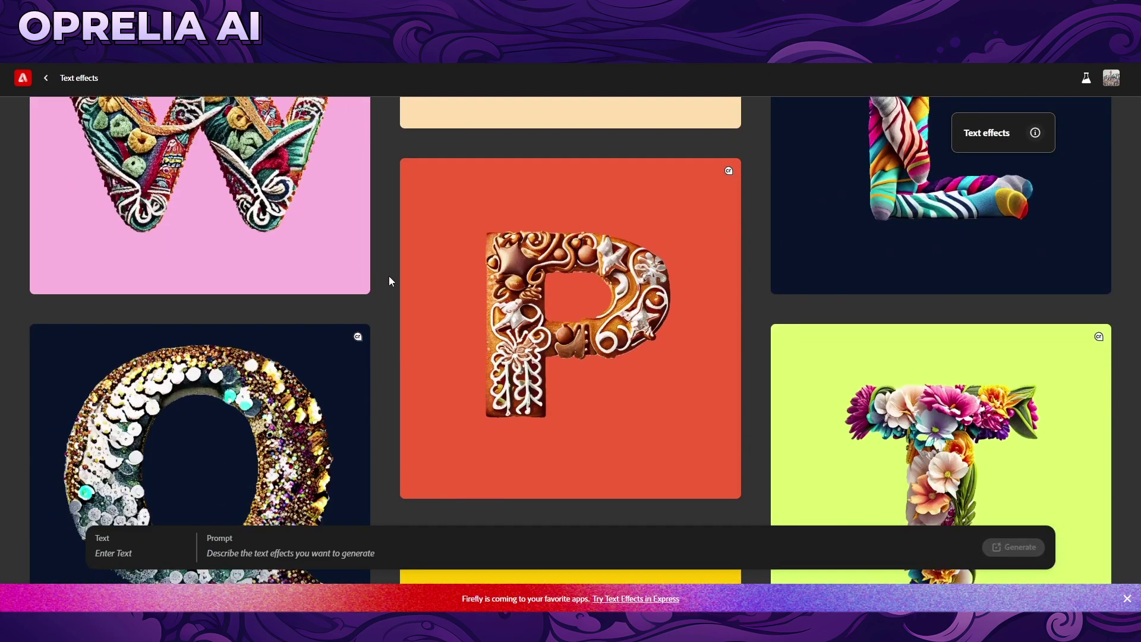
pyautogui.scroll(-3, 387, 273)
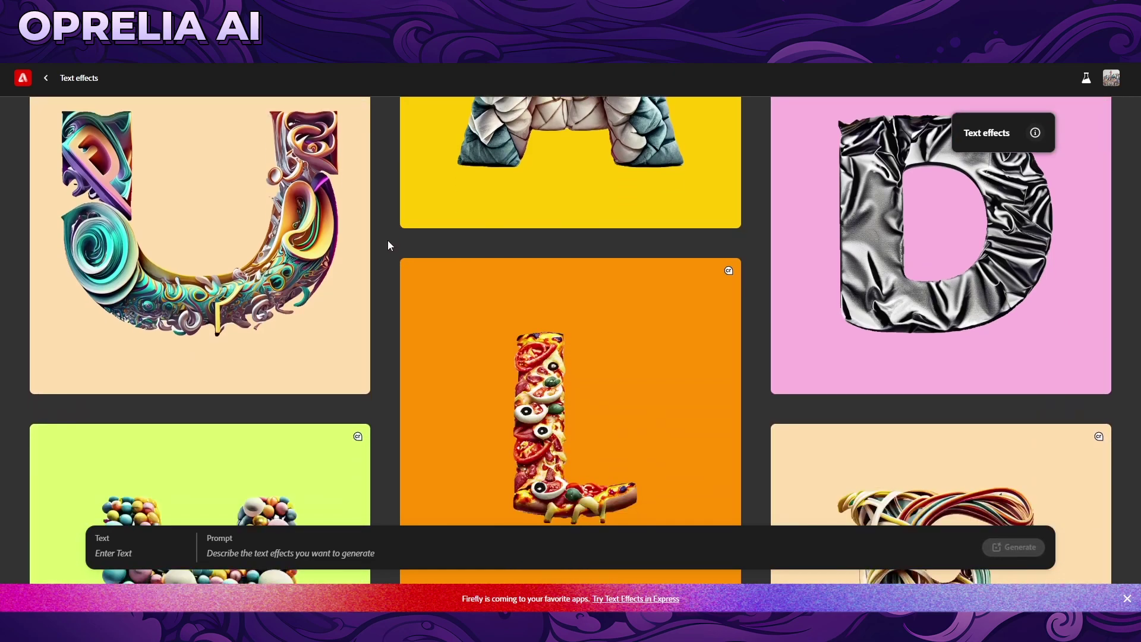
pyautogui.scroll(-8, 384, 261)
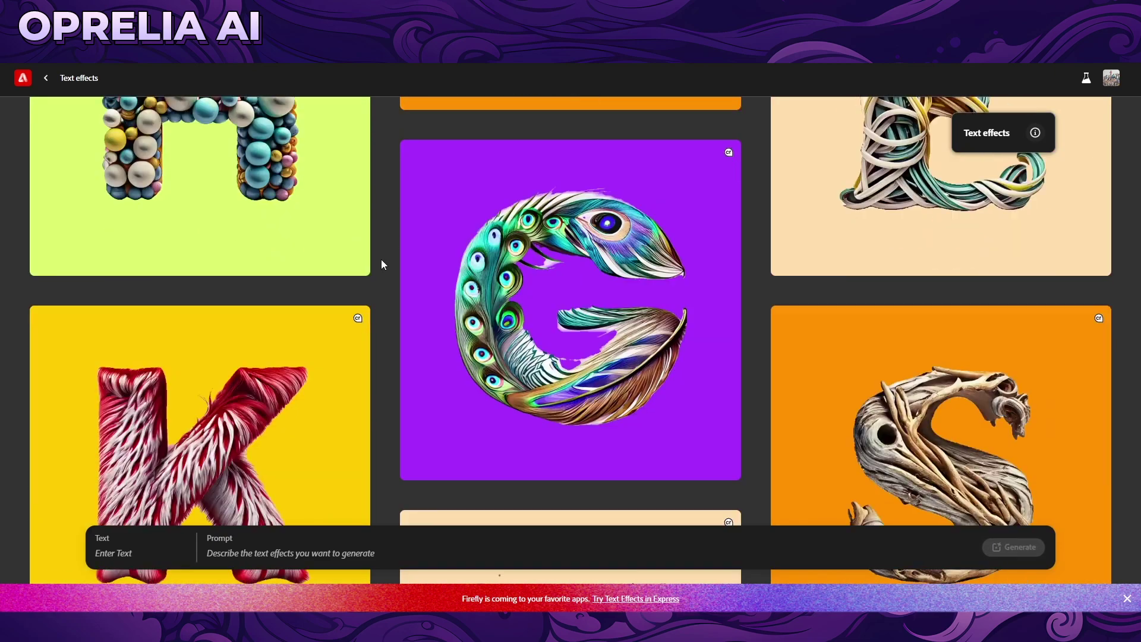
pyautogui.scroll(-20, 383, 264)
pyautogui.scroll(-10, 382, 264)
pyautogui.scroll(-10, 398, 262)
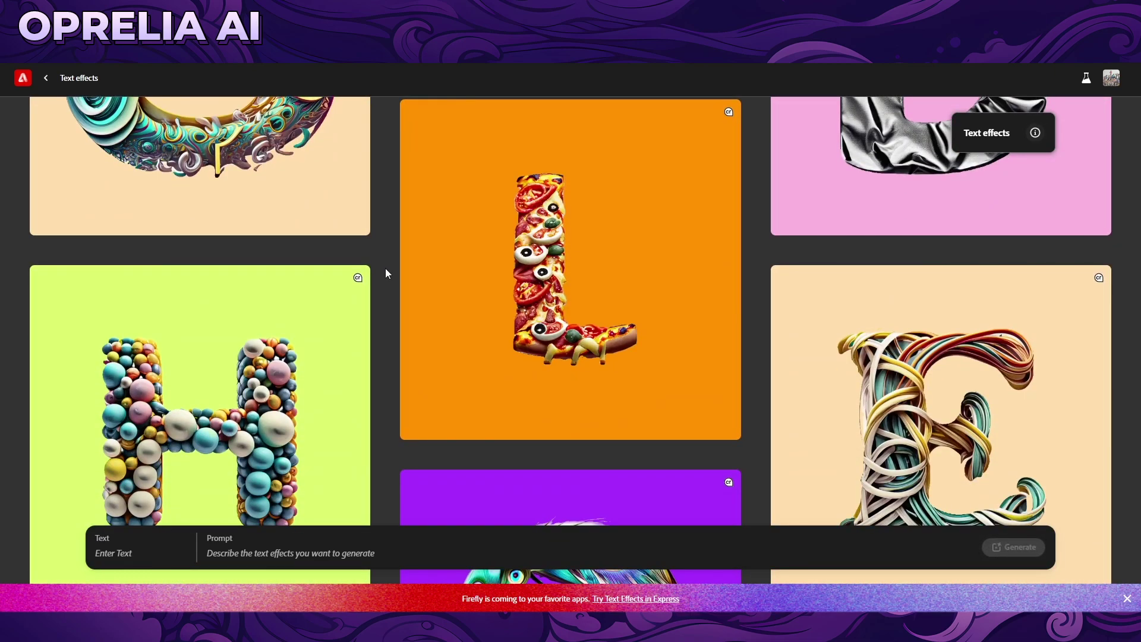
pyautogui.scroll(-3, 385, 268)
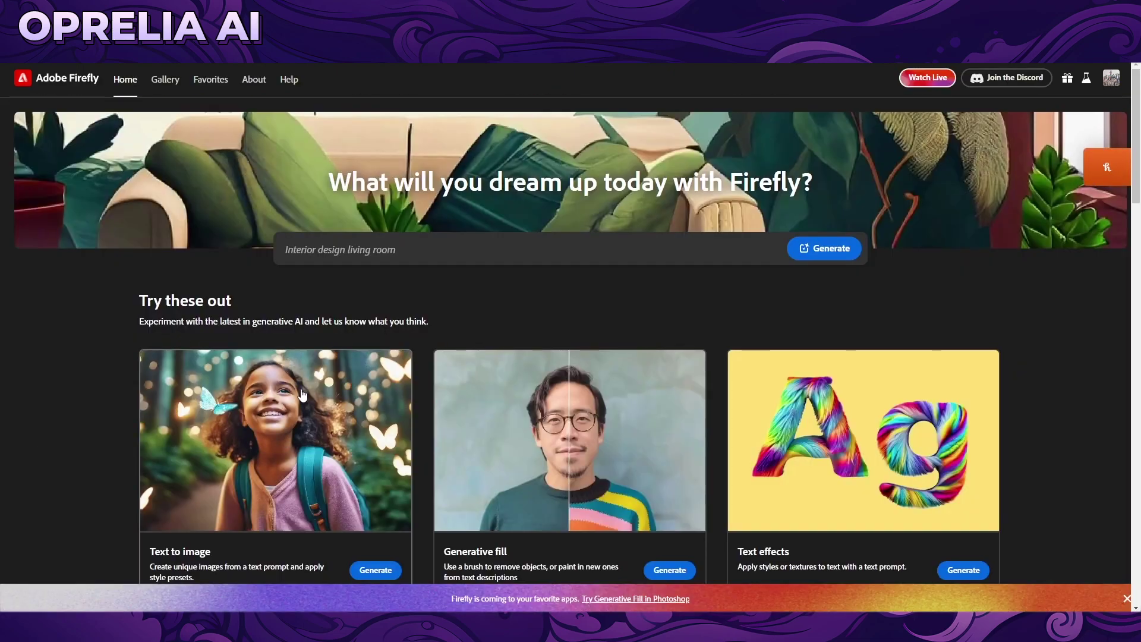
# Open Generative fill and select the orange monster sample image.
pyautogui.scroll(-1, 303, 394)
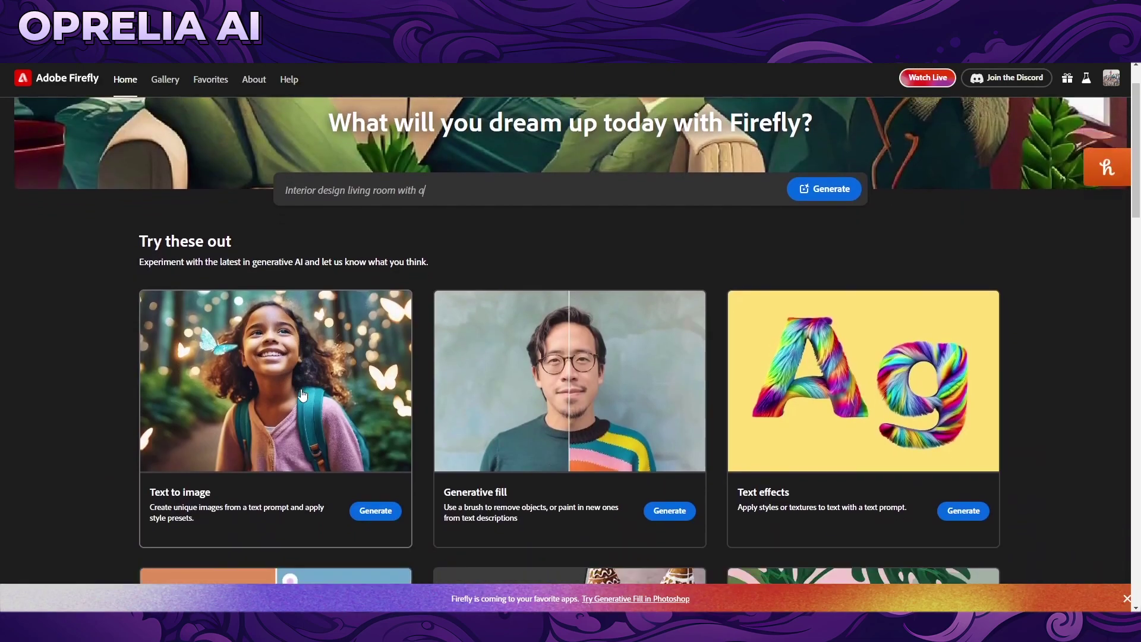
pyautogui.click(493, 494)
pyautogui.scroll(-3, 395, 377)
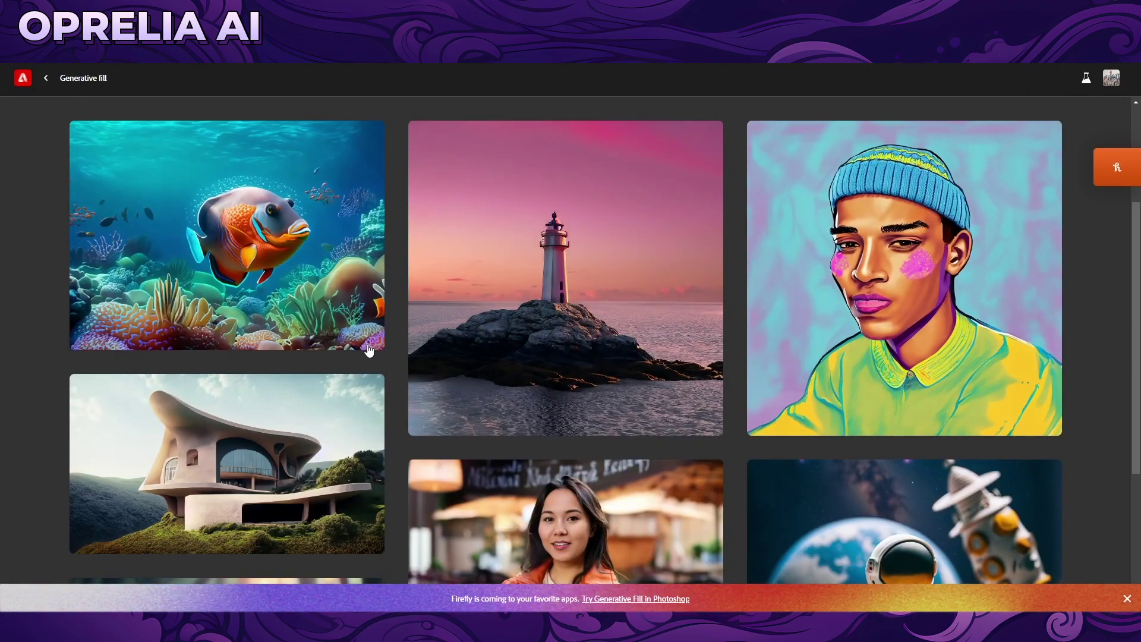
pyautogui.scroll(-3, 369, 351)
pyautogui.scroll(-1, 377, 339)
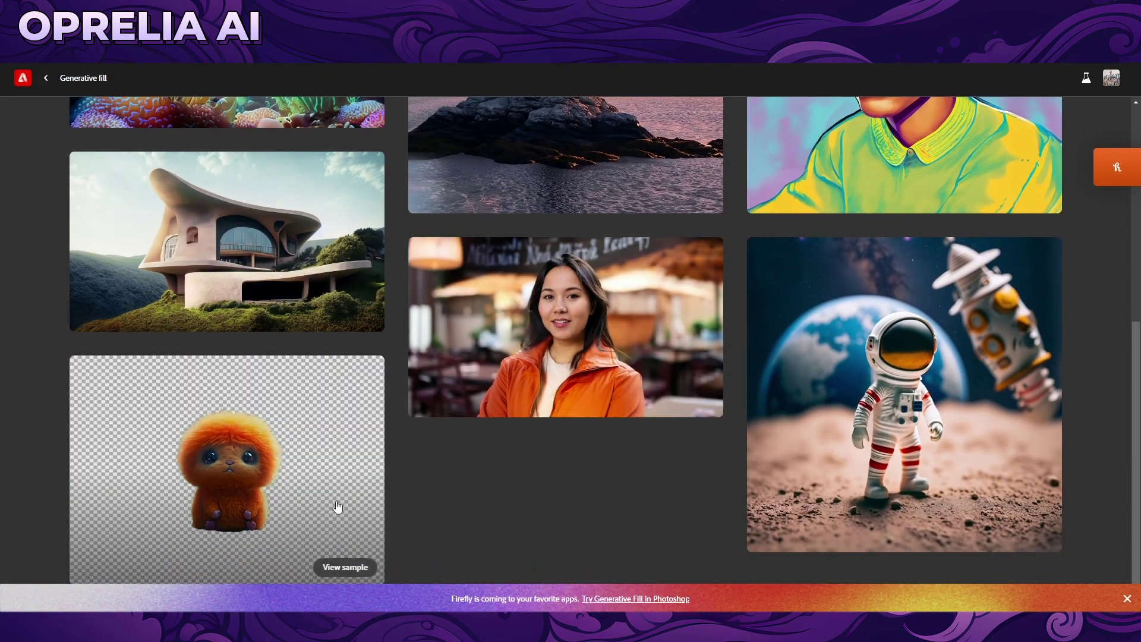
pyautogui.click(346, 445)
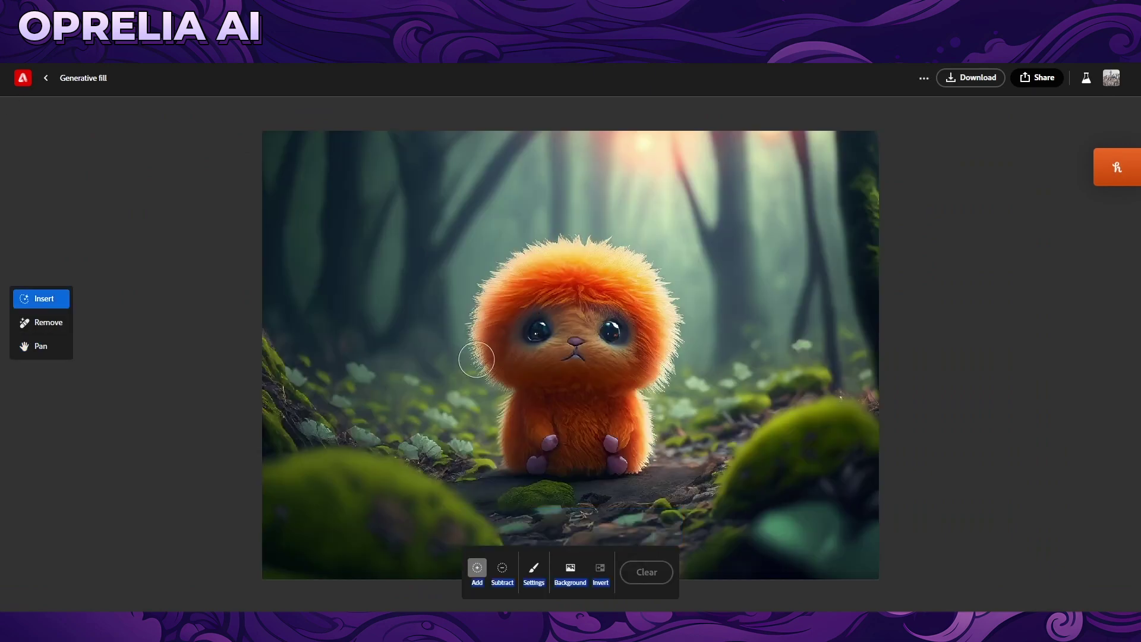
# Erase the image's left side and refill it with 'rocks on forest'.
pyautogui.moveTo(357, 186)
pyautogui.mouseDown()
pyautogui.moveTo(382, 523)
pyautogui.moveTo(300, 535)
pyautogui.moveTo(312, 563)
pyautogui.moveTo(351, 474)
pyautogui.moveTo(280, 601)
pyautogui.moveTo(311, 372)
pyautogui.mouseUp()
pyautogui.moveTo(352, 227)
pyautogui.mouseDown()
pyautogui.moveTo(399, 111)
pyautogui.moveTo(424, 601)
pyautogui.moveTo(430, 284)
pyautogui.moveTo(389, 120)
pyautogui.moveTo(400, 578)
pyautogui.moveTo(392, 264)
pyautogui.moveTo(409, 156)
pyautogui.moveTo(547, 117)
pyautogui.moveTo(328, 165)
pyautogui.moveTo(1014, 156)
pyautogui.moveTo(614, 126)
pyautogui.moveTo(921, 140)
pyautogui.moveTo(353, 185)
pyautogui.moveTo(873, 156)
pyautogui.moveTo(899, 194)
pyautogui.moveTo(880, 172)
pyautogui.moveTo(855, 552)
pyautogui.moveTo(821, 615)
pyautogui.moveTo(846, 467)
pyautogui.moveTo(867, 545)
pyautogui.moveTo(862, 574)
pyautogui.mouseUp()
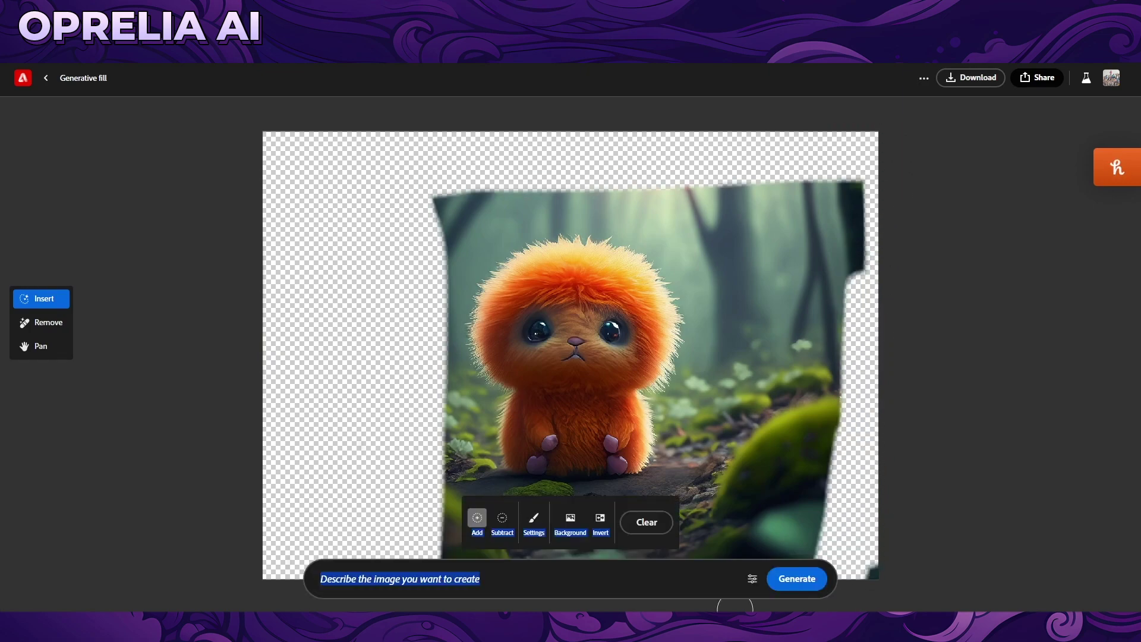
pyautogui.click(490, 576)
pyautogui.write('rocks on forest')
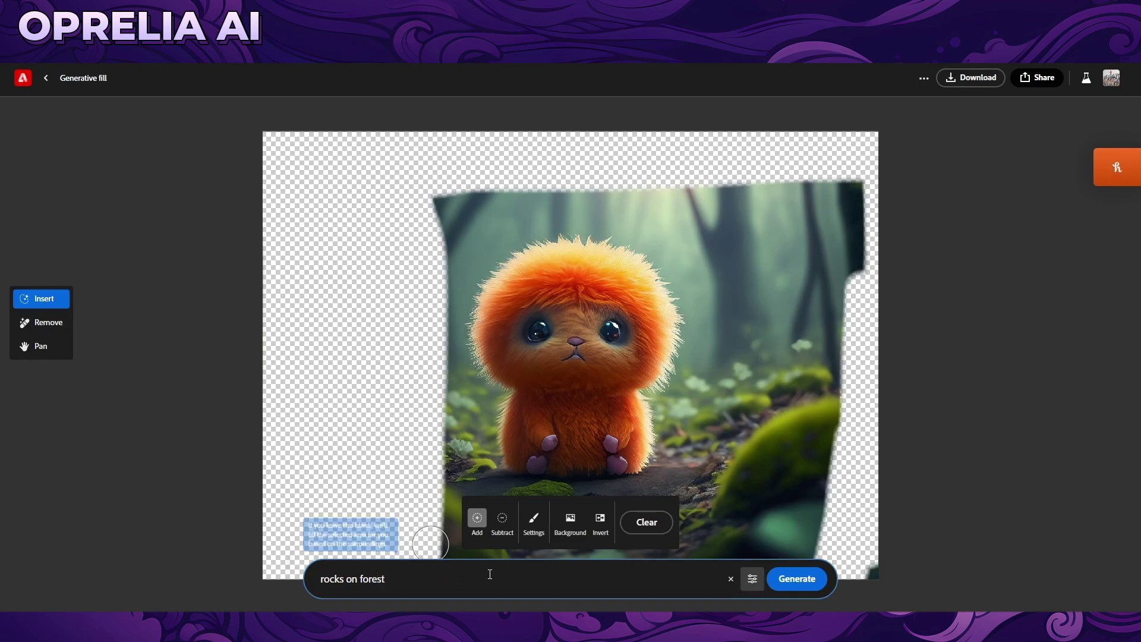
pyautogui.press('Return')
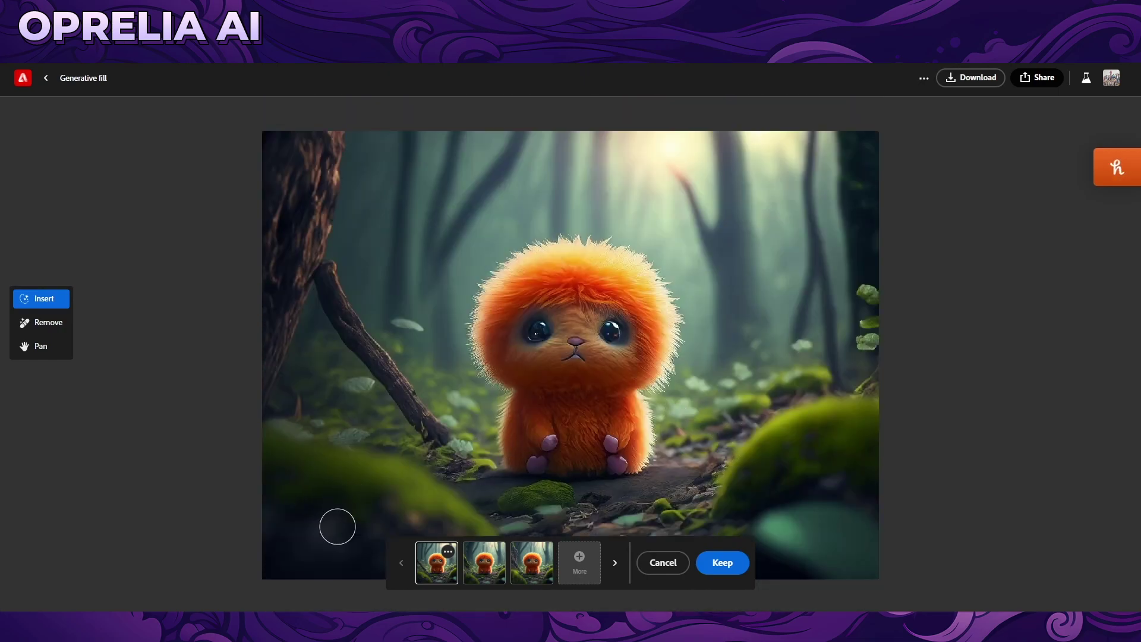
# Keep the forest background and generate 'sunglasses' over the monster's eyes.
pyautogui.click(733, 565)
pyautogui.moveTo(532, 324); pyautogui.dragTo(615, 329)
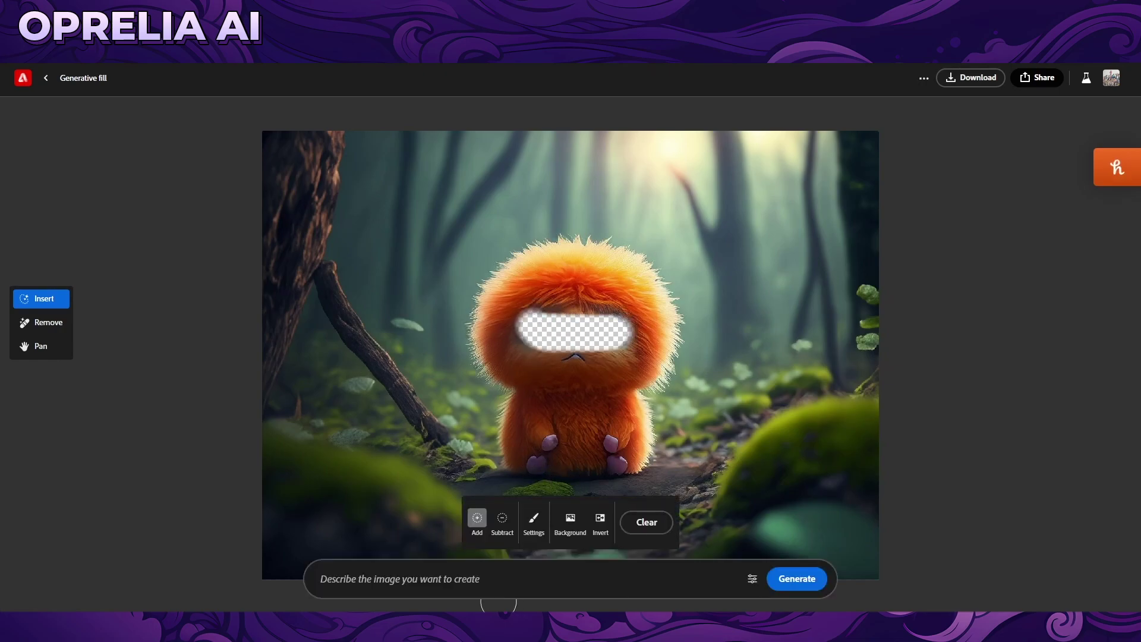
pyautogui.click(477, 587)
pyautogui.write('su')
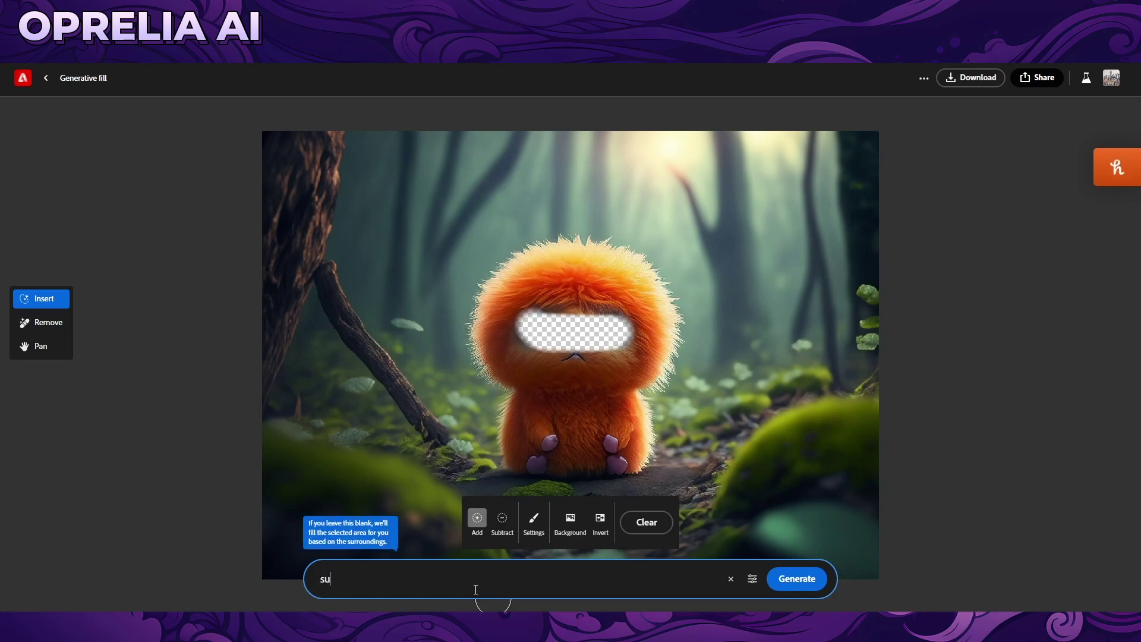
pyautogui.press('Return')
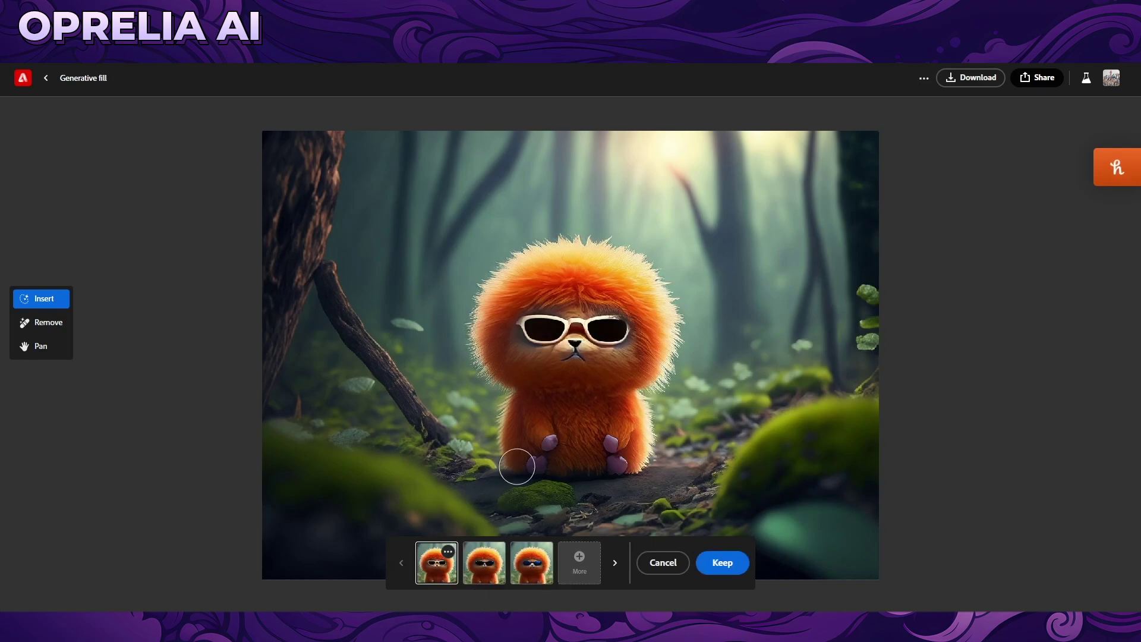
# Compare the sunglasses variations and choose the white-framed one.
pyautogui.click(484, 562)
pyautogui.click(532, 563)
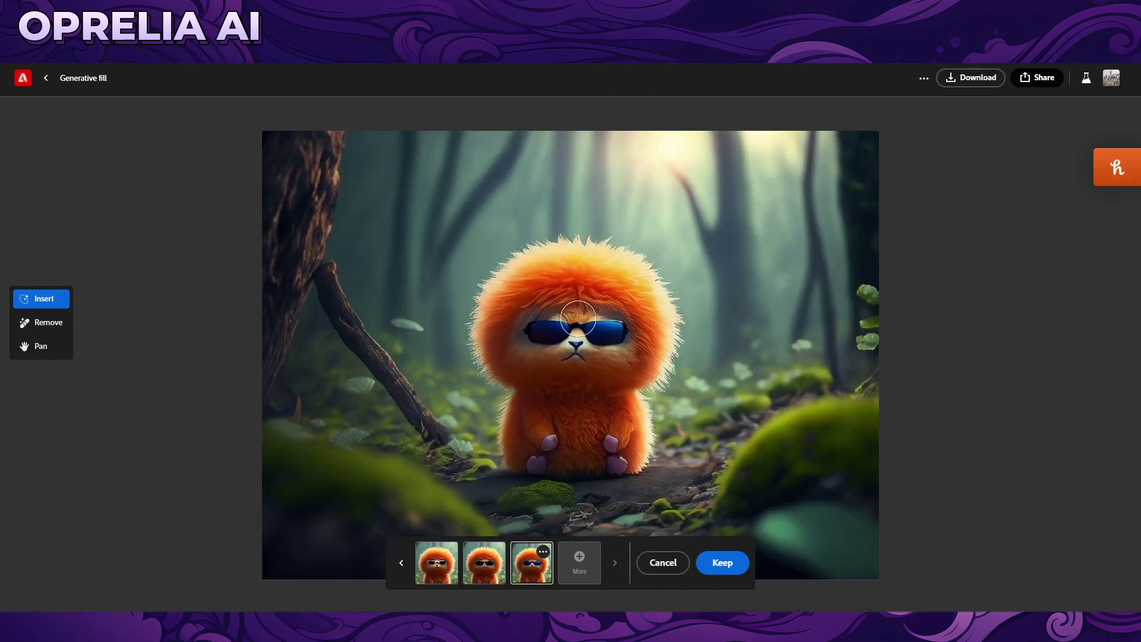
pyautogui.click(490, 576)
pyautogui.click(429, 568)
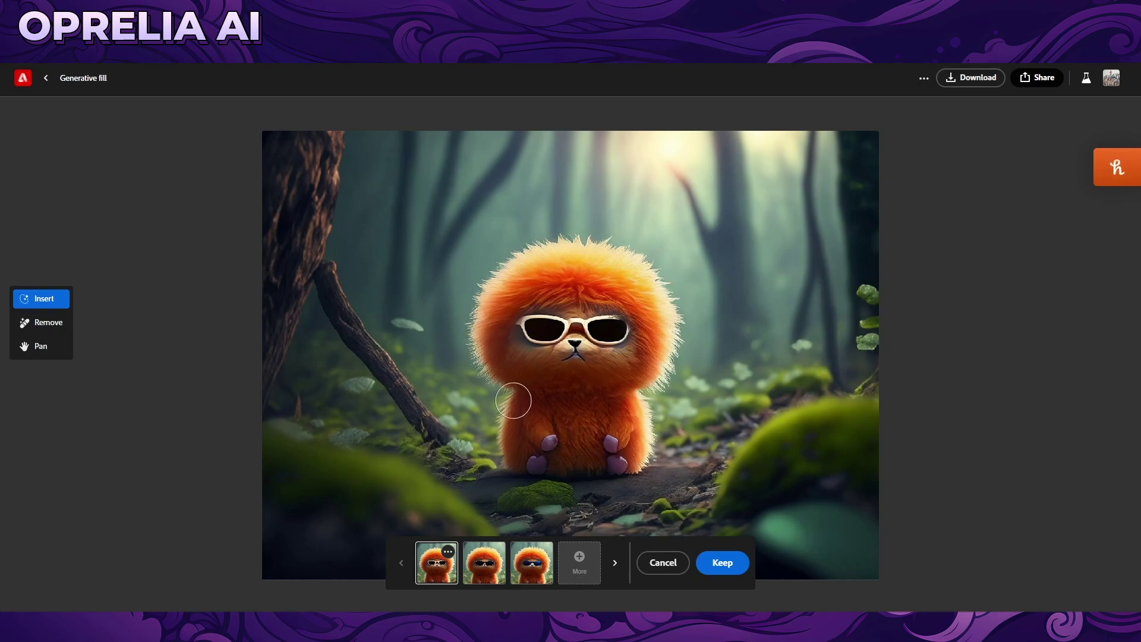
# Switch to the Remove and Pan tools, then return to the Generative fill sample page.
pyautogui.click(39, 325)
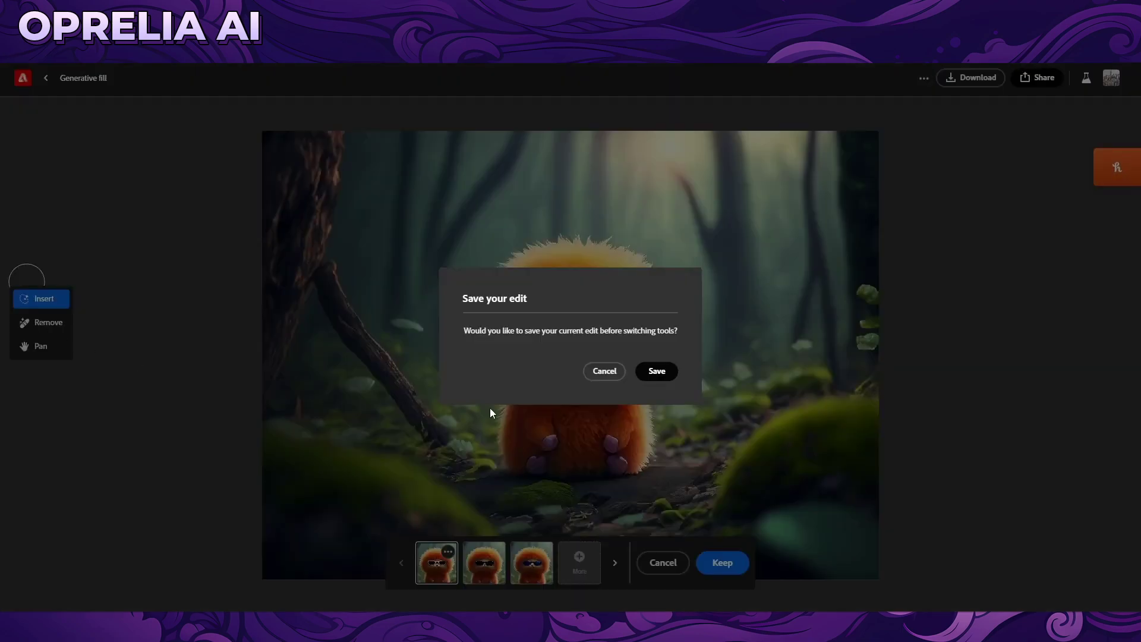
pyautogui.click(588, 376)
pyautogui.click(41, 346)
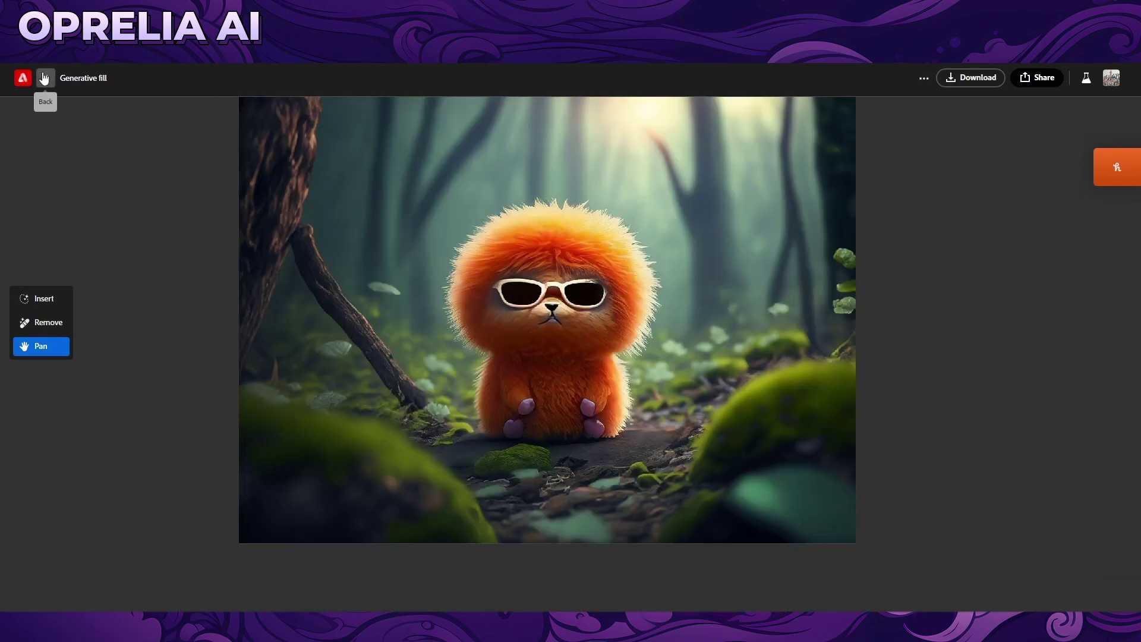
pyautogui.click(45, 77)
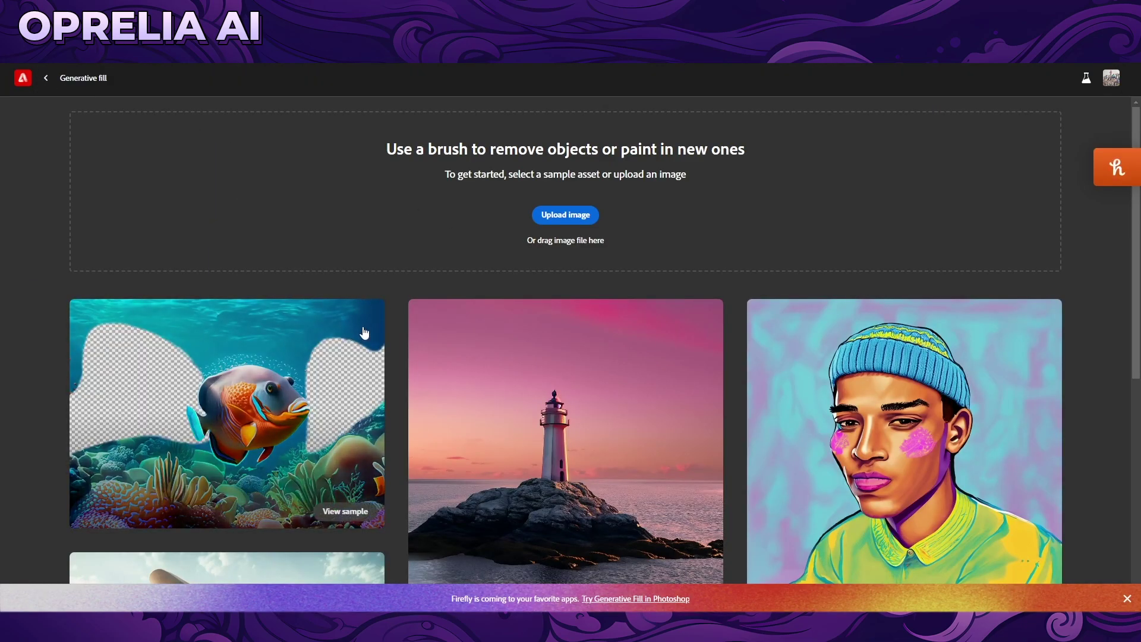
pyautogui.scroll(-3, 431, 354)
pyautogui.scroll(-4, 431, 354)
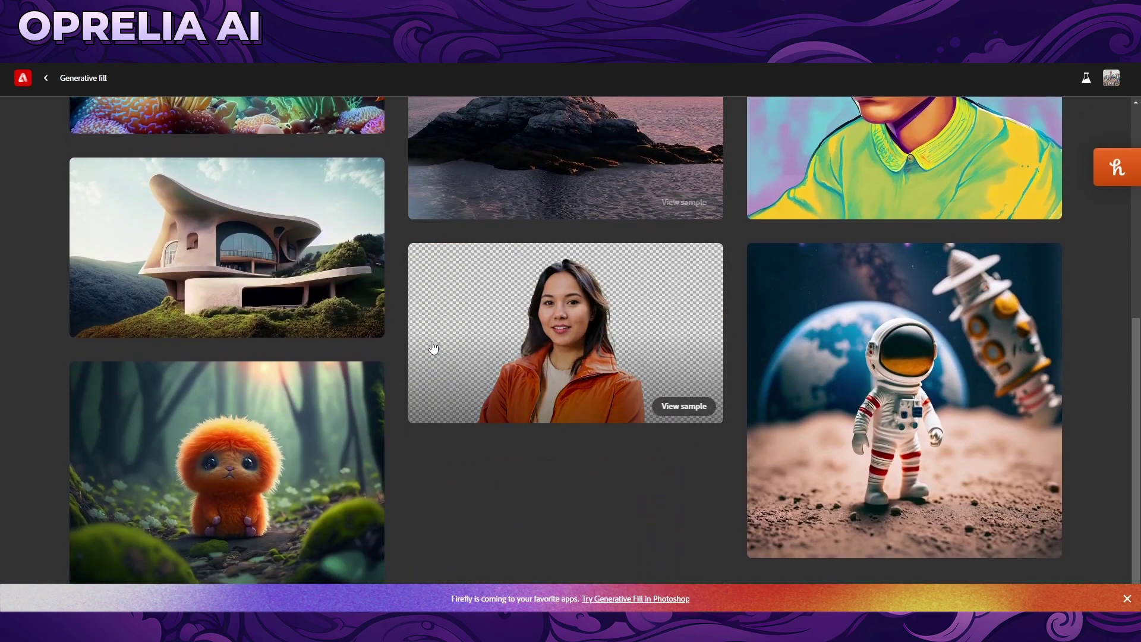
pyautogui.scroll(6, 434, 350)
pyautogui.click(55, 85)
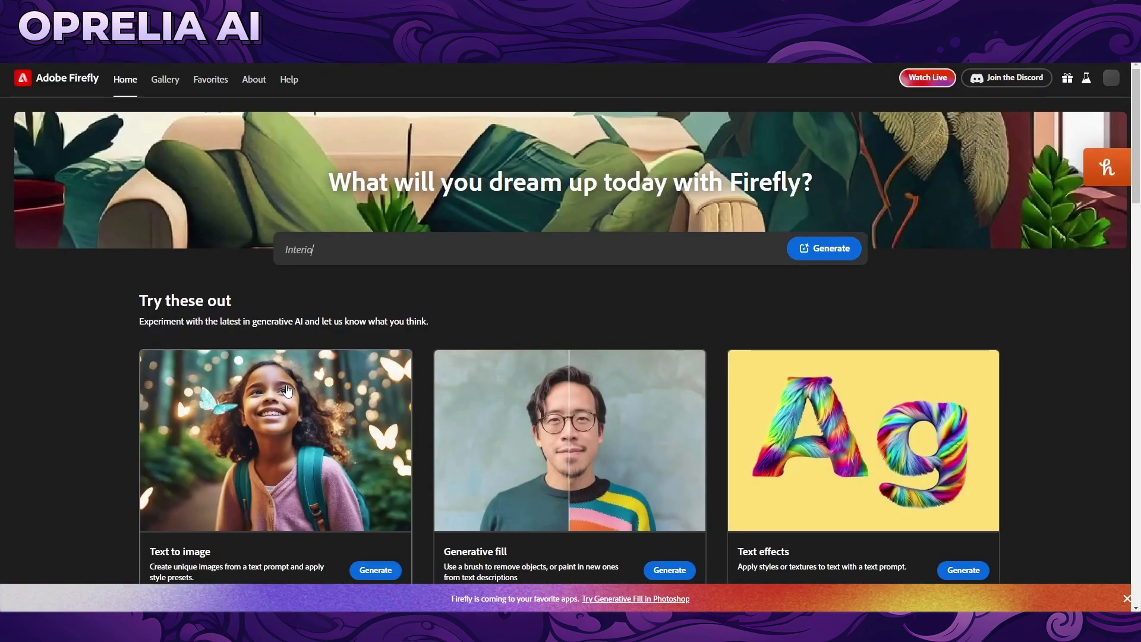
pyautogui.click(321, 380)
pyautogui.scroll(8, 372, 316)
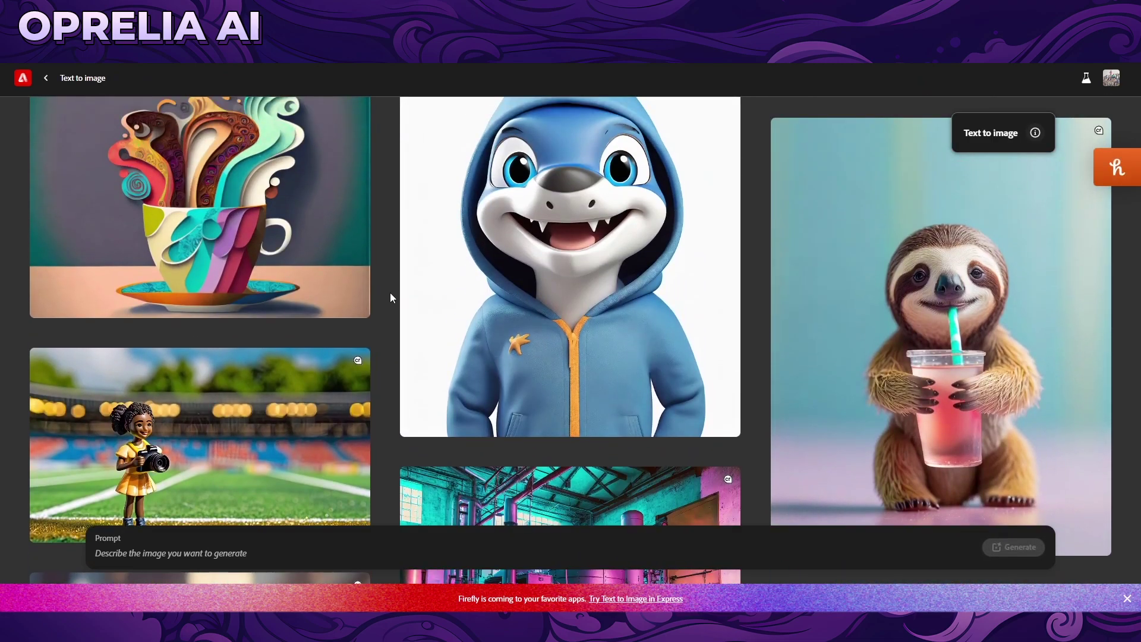
pyautogui.scroll(2, 390, 292)
pyautogui.moveTo(490, 323)
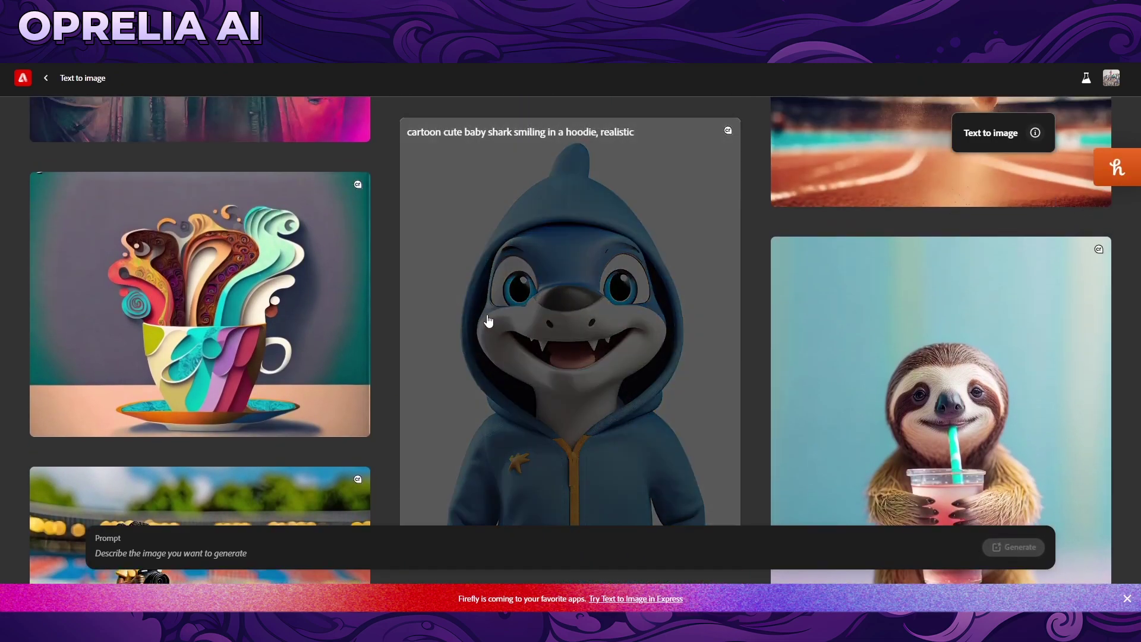
pyautogui.scroll(-10, 663, 348)
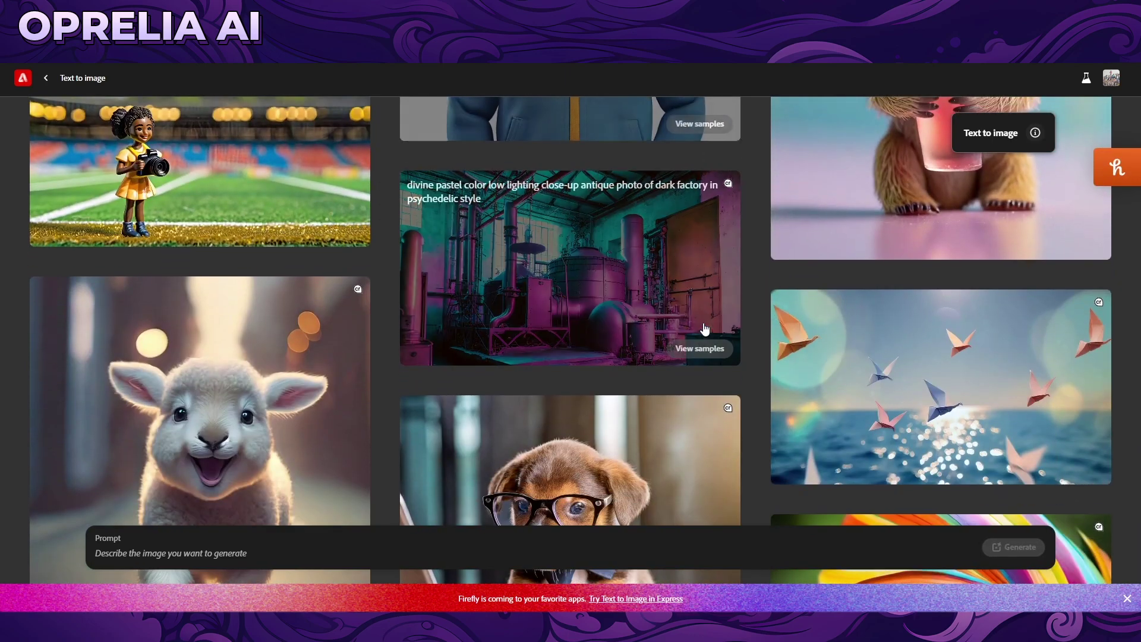
pyautogui.scroll(-6, 671, 324)
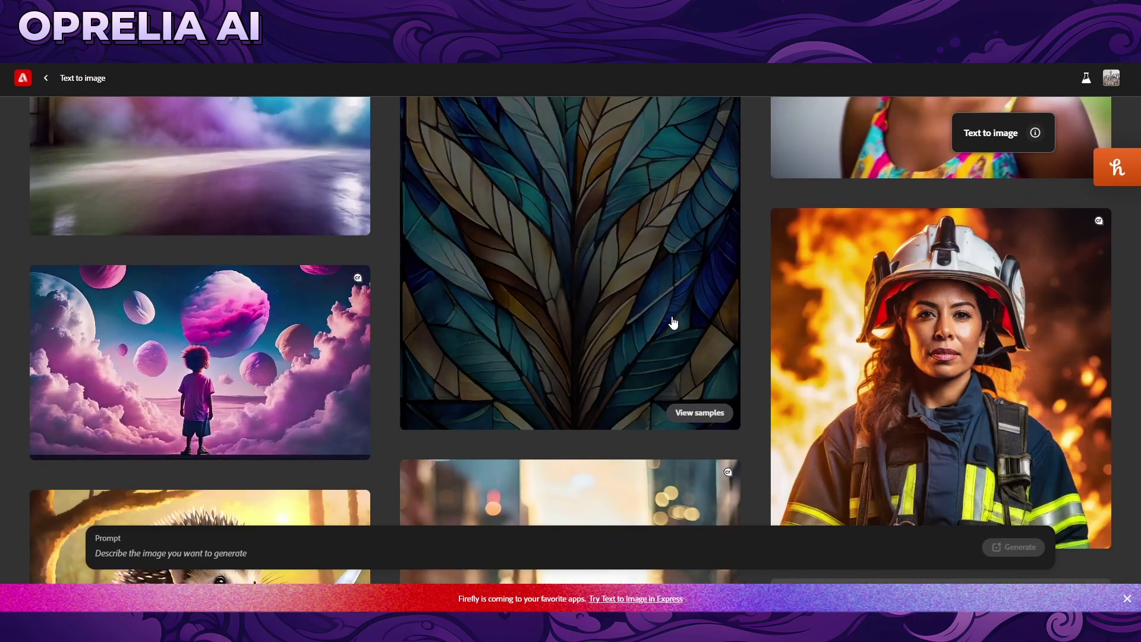
pyautogui.scroll(-6, 574, 304)
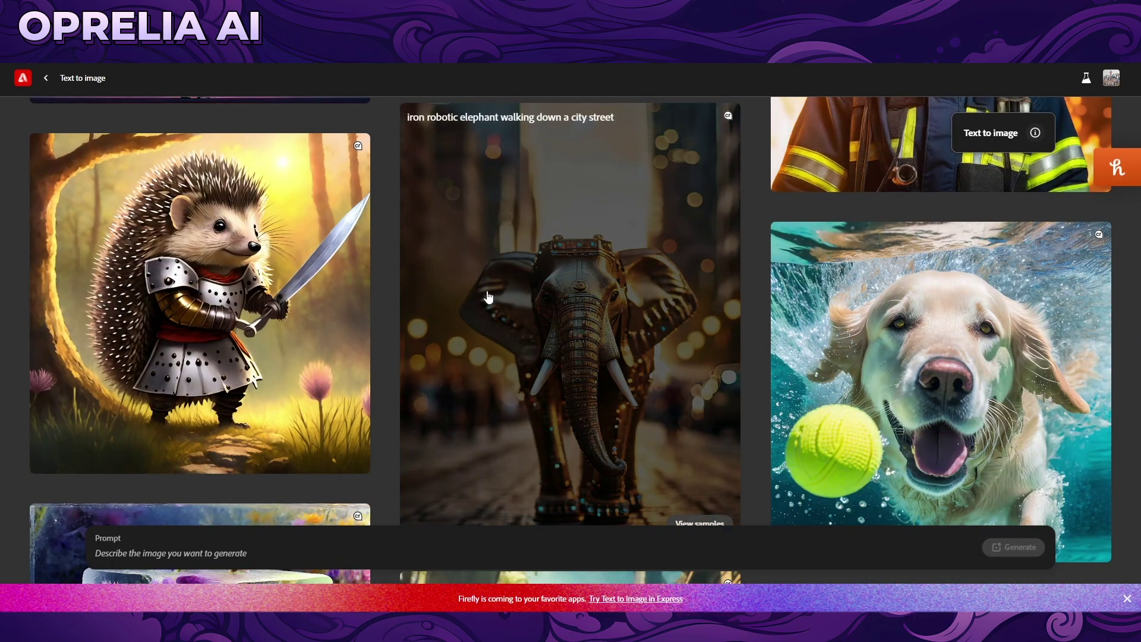
pyautogui.scroll(-3, 458, 342)
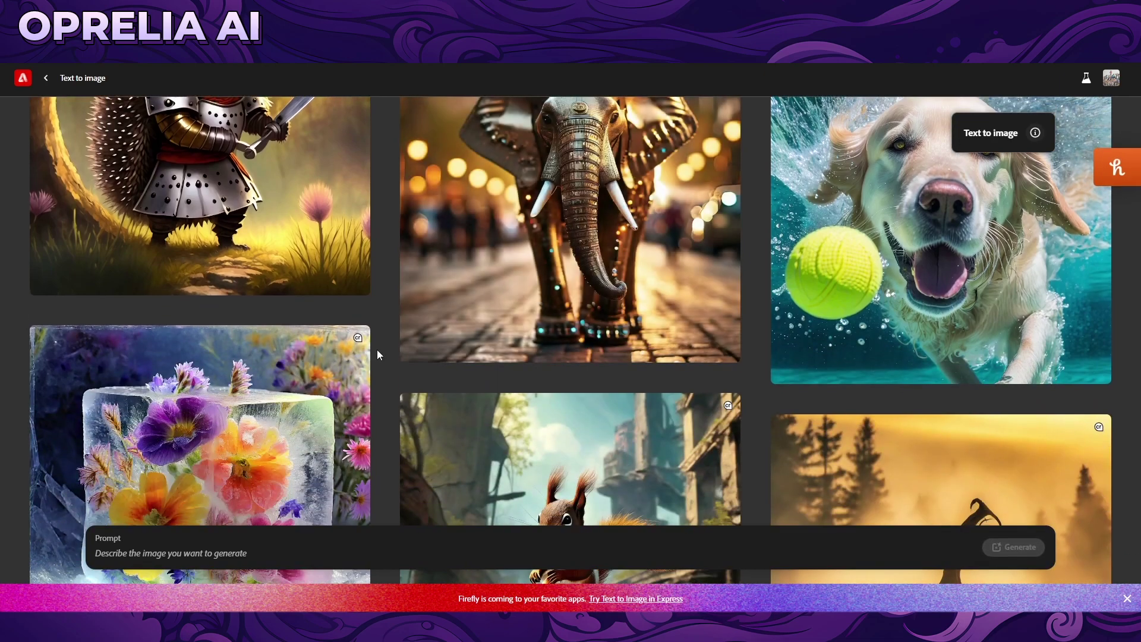
pyautogui.scroll(-2, 378, 355)
pyautogui.scroll(-1, 378, 355)
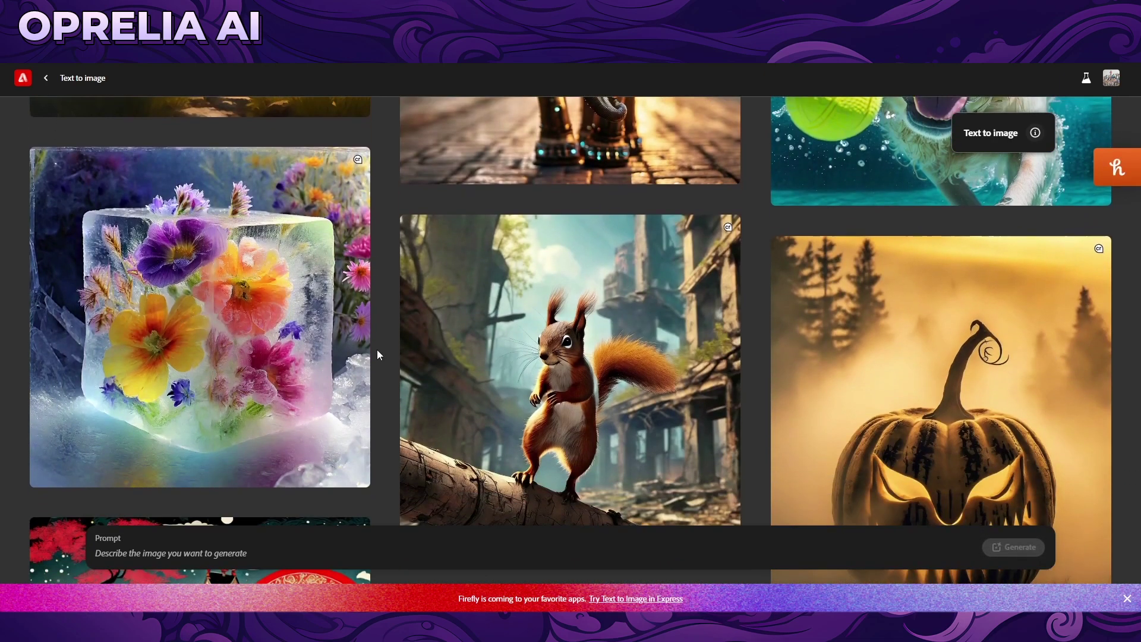
pyautogui.scroll(-6, 378, 355)
pyautogui.scroll(-11, 385, 343)
pyautogui.scroll(-10, 385, 345)
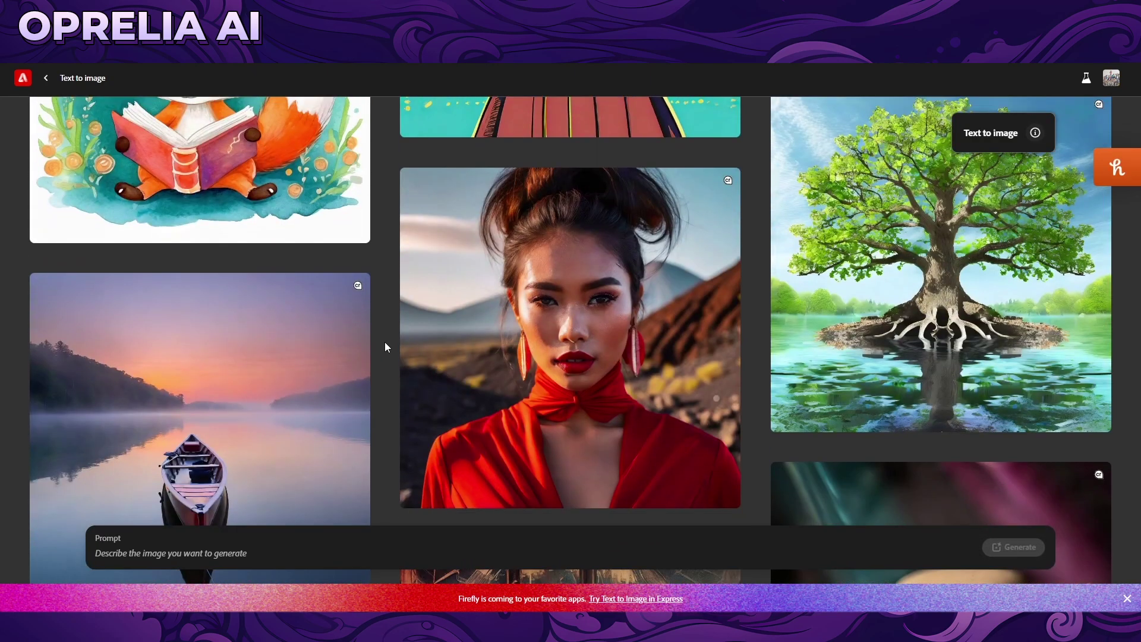
pyautogui.click(555, 334)
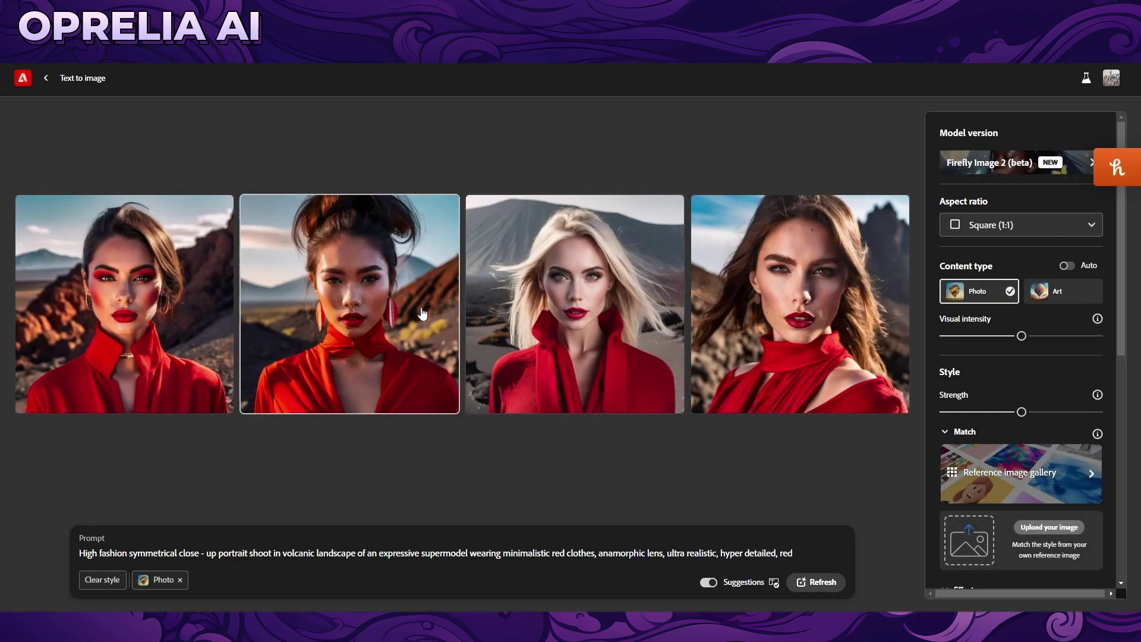
pyautogui.click(416, 307)
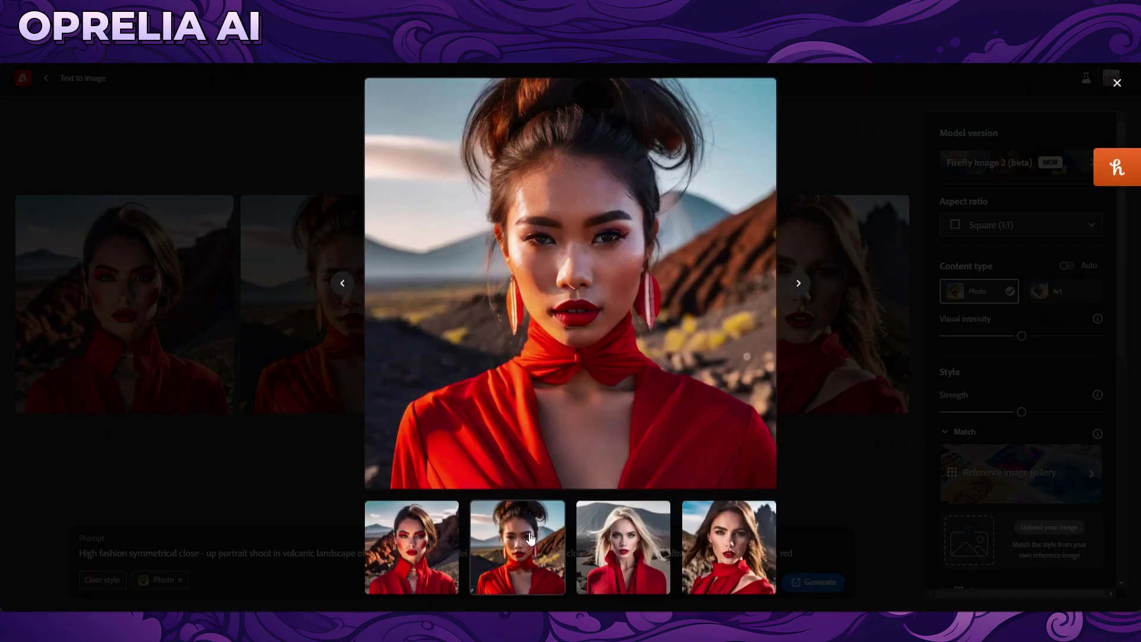
pyautogui.click(629, 534)
pyautogui.click(693, 563)
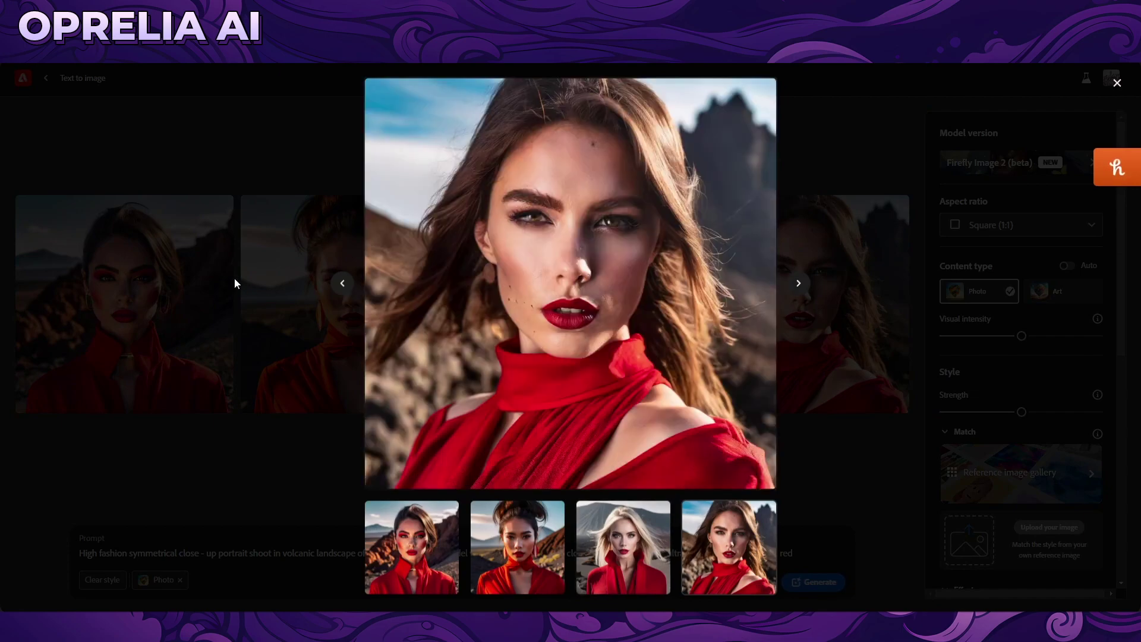
pyautogui.click(237, 283)
pyautogui.click(46, 78)
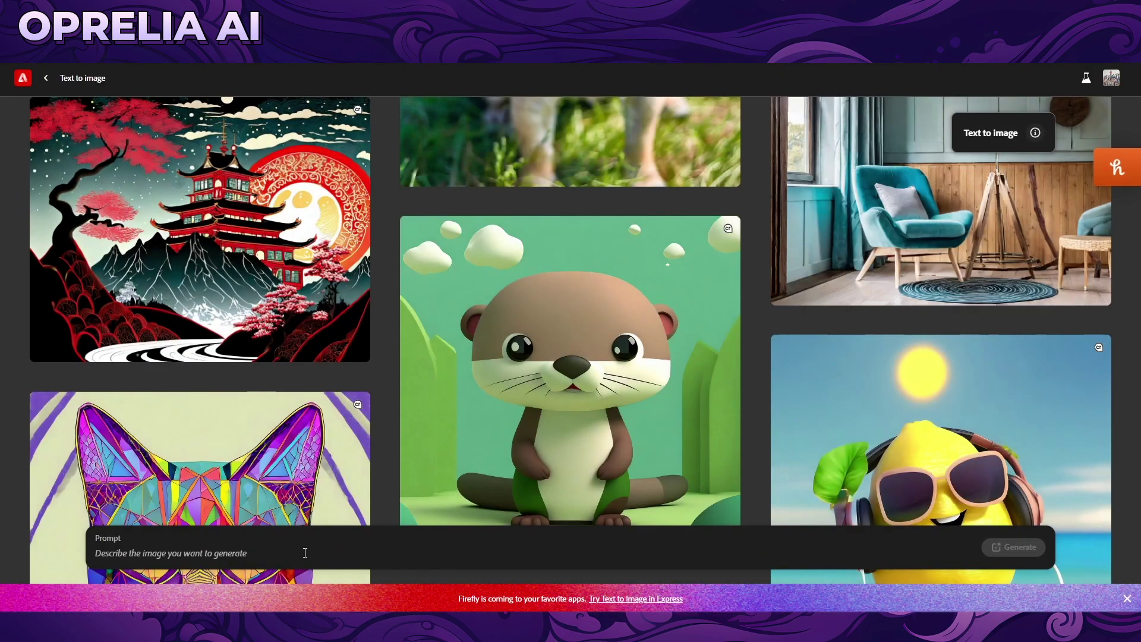
# Generate images from 'Vogue model walking on a jungle' and view the Model version choices.
pyautogui.click(305, 553)
pyautogui.write('Vogue model walking on a jungl')
pyautogui.write('e')
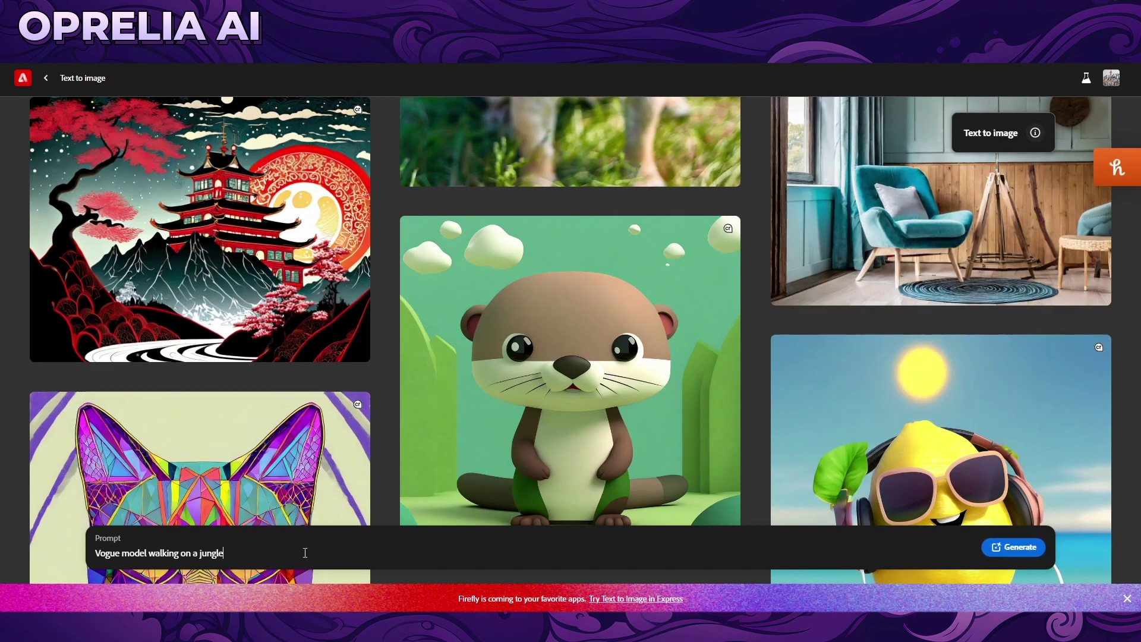
pyautogui.click(1009, 549)
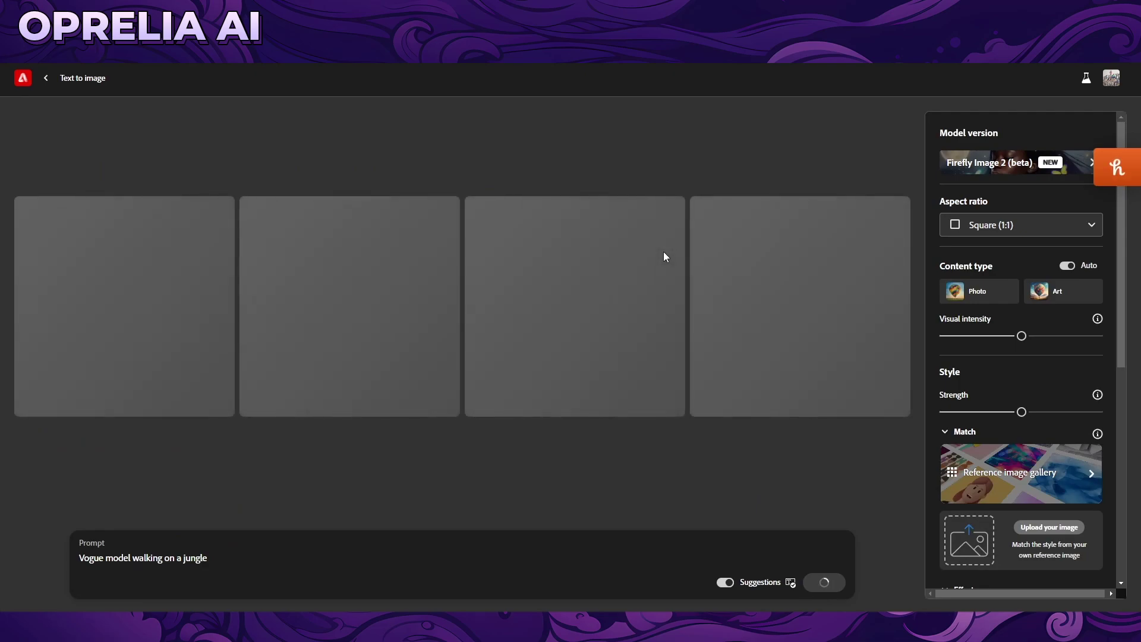
pyautogui.click(1074, 158)
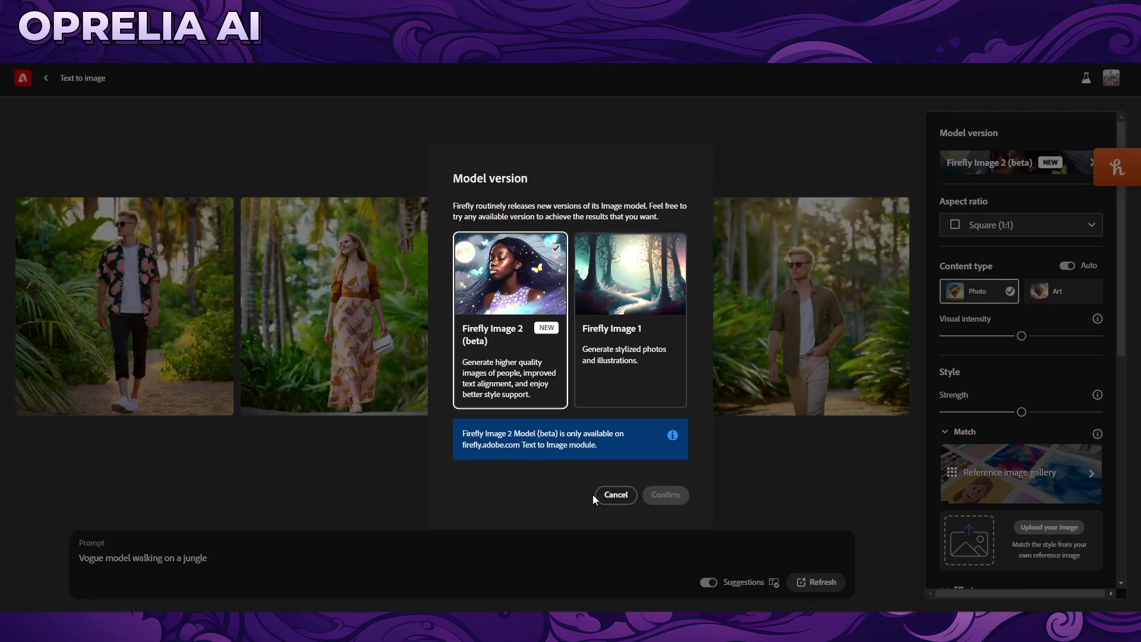
# Dismiss the Model version choices and check the aspect ratio list without changing it.
pyautogui.click(616, 495)
pyautogui.click(1003, 224)
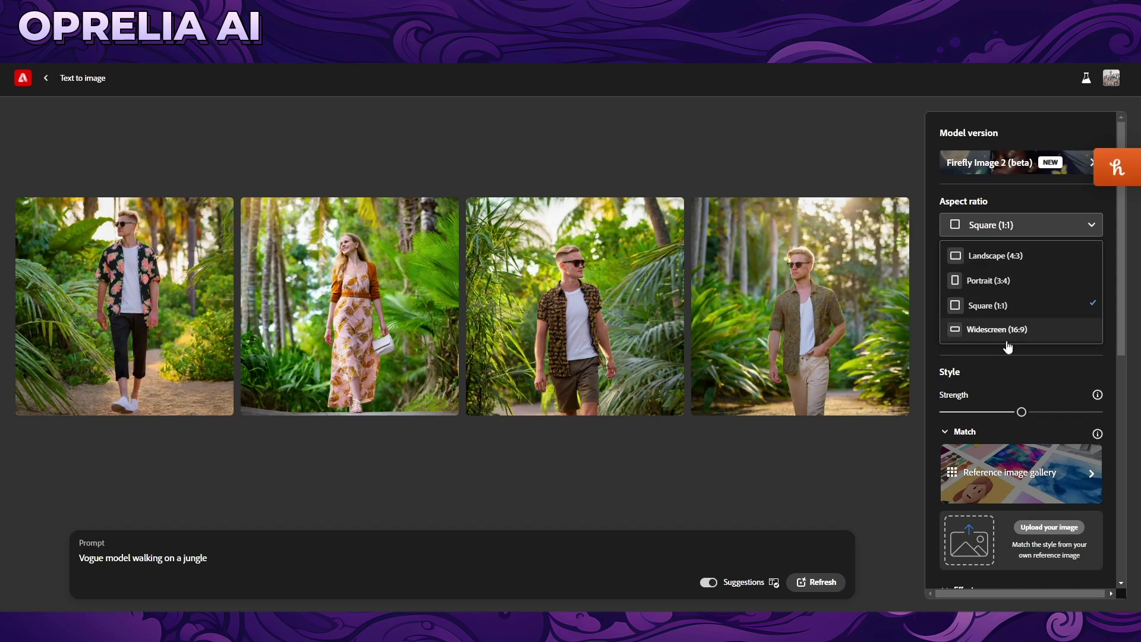
pyautogui.click(923, 358)
# View the jungle images full size one by one, then close the viewer.
pyautogui.click(807, 313)
pyautogui.click(517, 547)
pyautogui.click(595, 548)
pyautogui.click(697, 548)
pyautogui.click(327, 380)
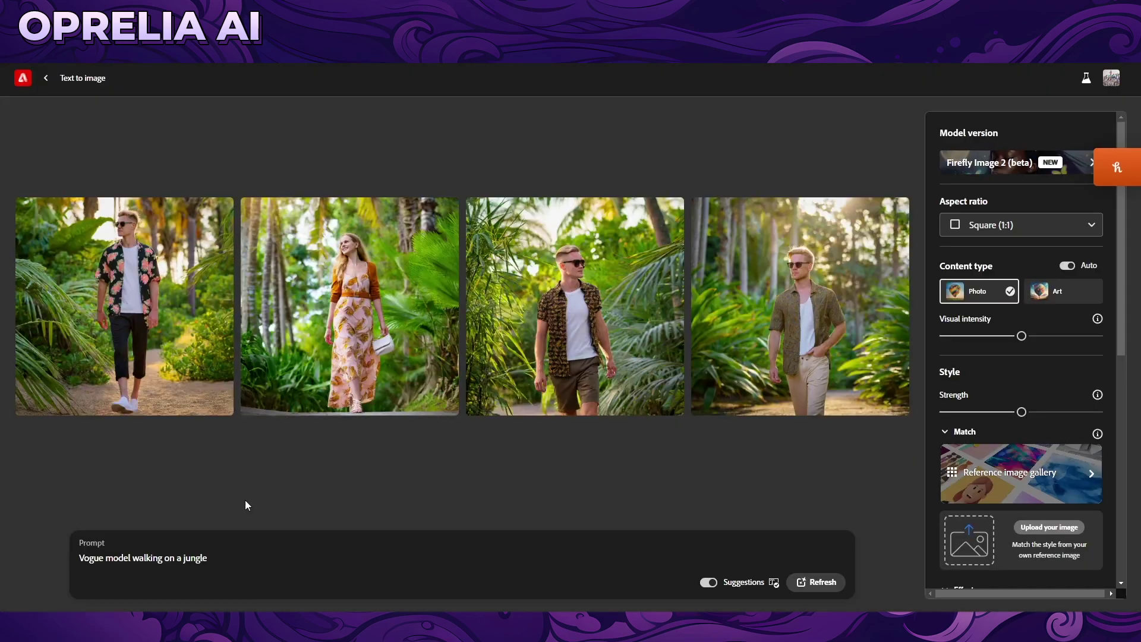
# Prefix the prompt with 'closeup, female' to read 'closeup, female Vogue model walking on a jungle'.
pyautogui.click(216, 556)
pyautogui.press('Home')
pyautogui.write('closeup, fmela')
pyautogui.press('BackSpace')
pyautogui.press('BackSpace')
pyautogui.press('BackSpace')
pyautogui.press('BackSpace')
pyautogui.write('emale')
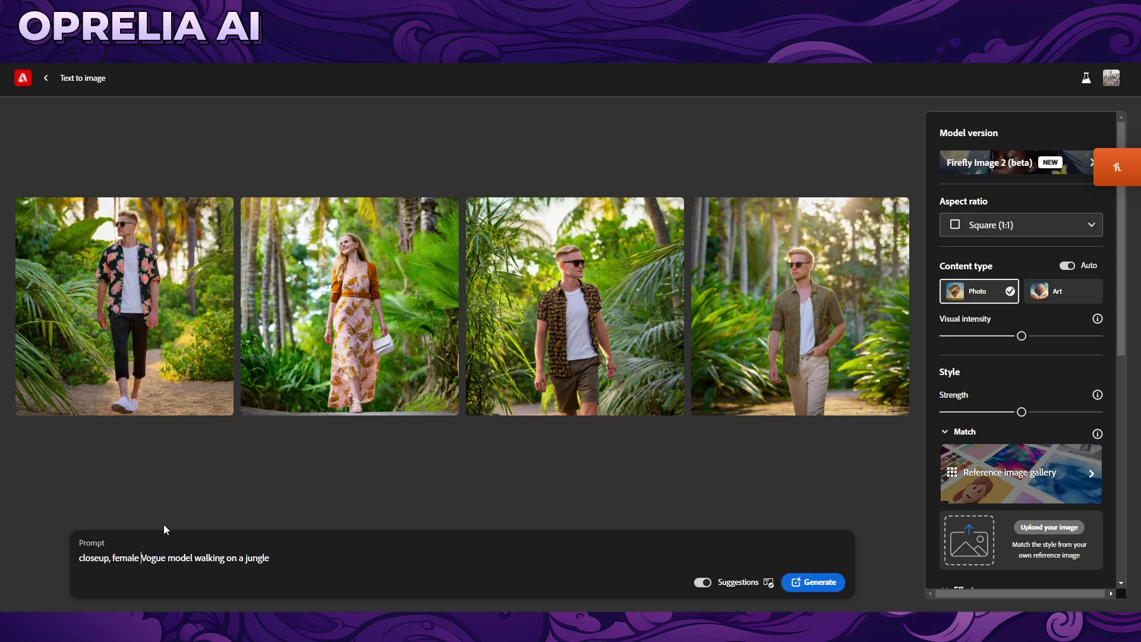
# Generate the closeup jungle model images and inspect the fourth and second at full size.
pyautogui.click(813, 582)
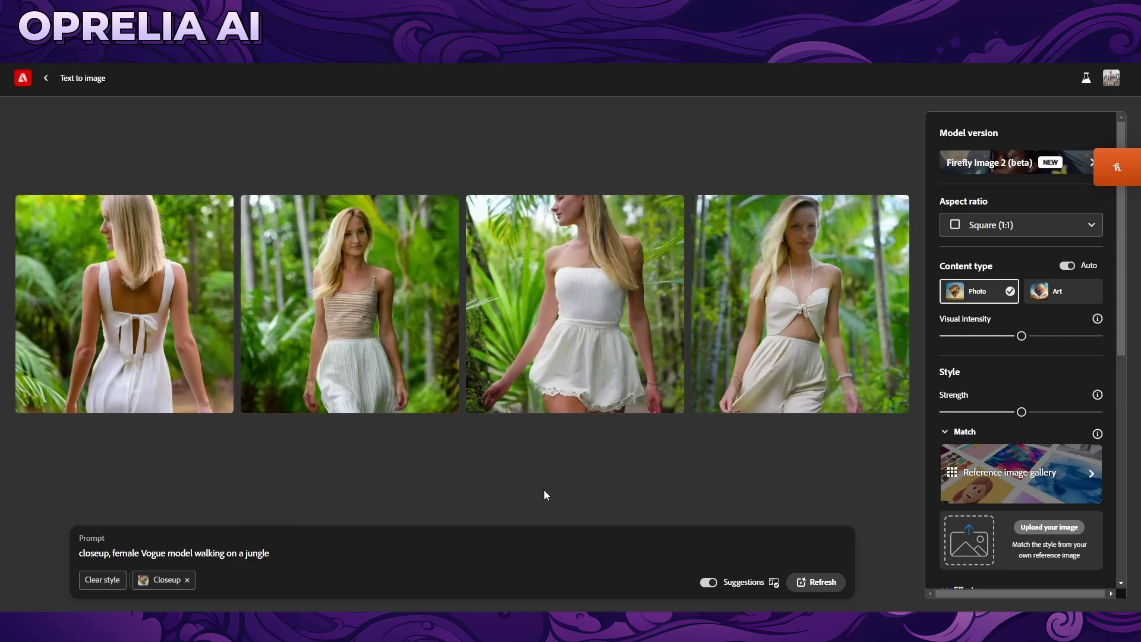
pyautogui.click(701, 381)
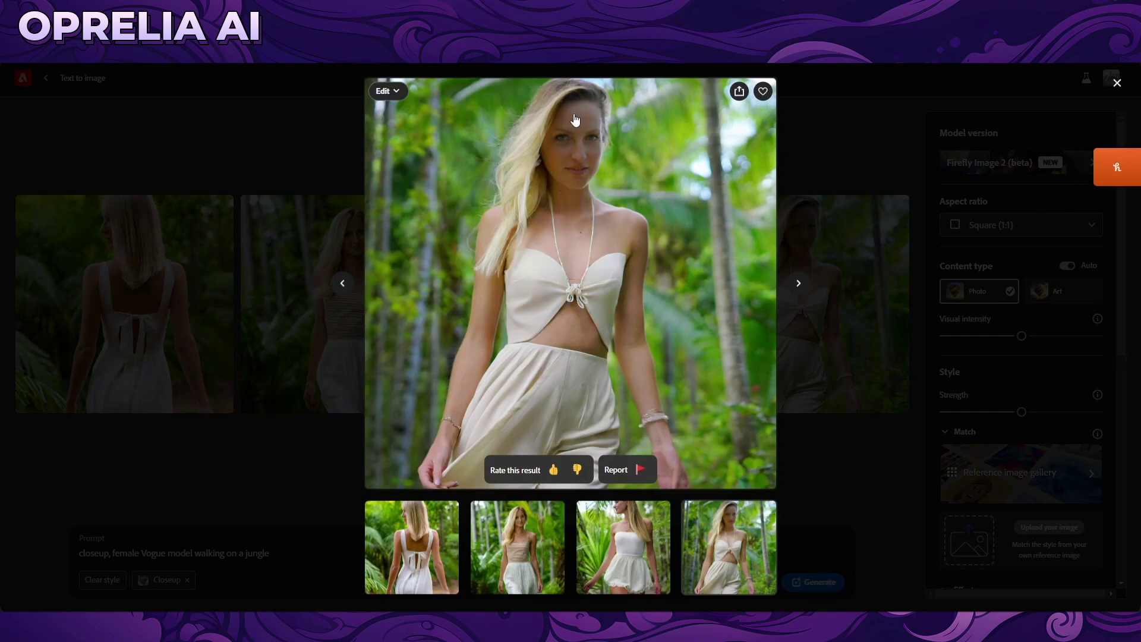
pyautogui.click(280, 310)
pyautogui.click(380, 307)
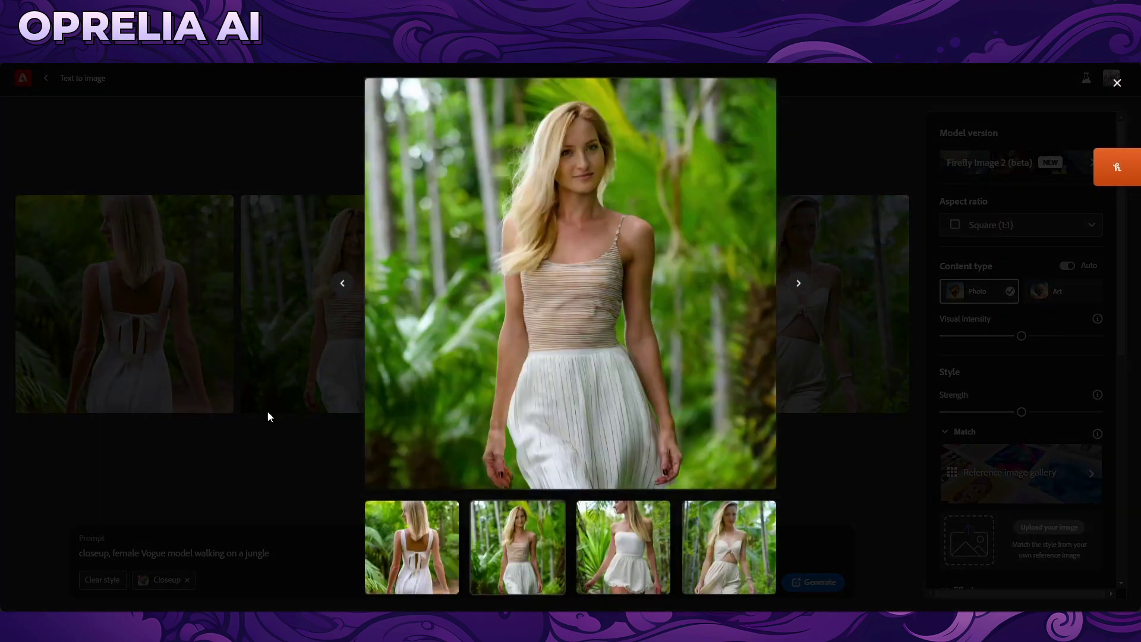
pyautogui.click(297, 469)
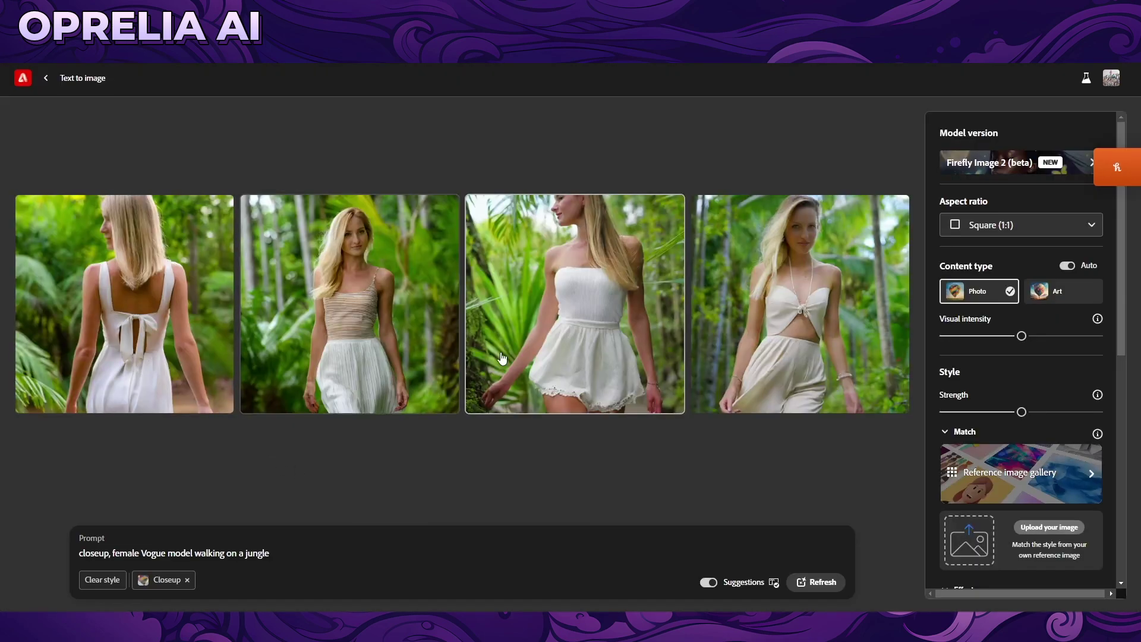
# Inspect the third closeup image, then switch the content type from Photo to Art.
pyautogui.click(516, 362)
pyautogui.moveTo(427, 458)
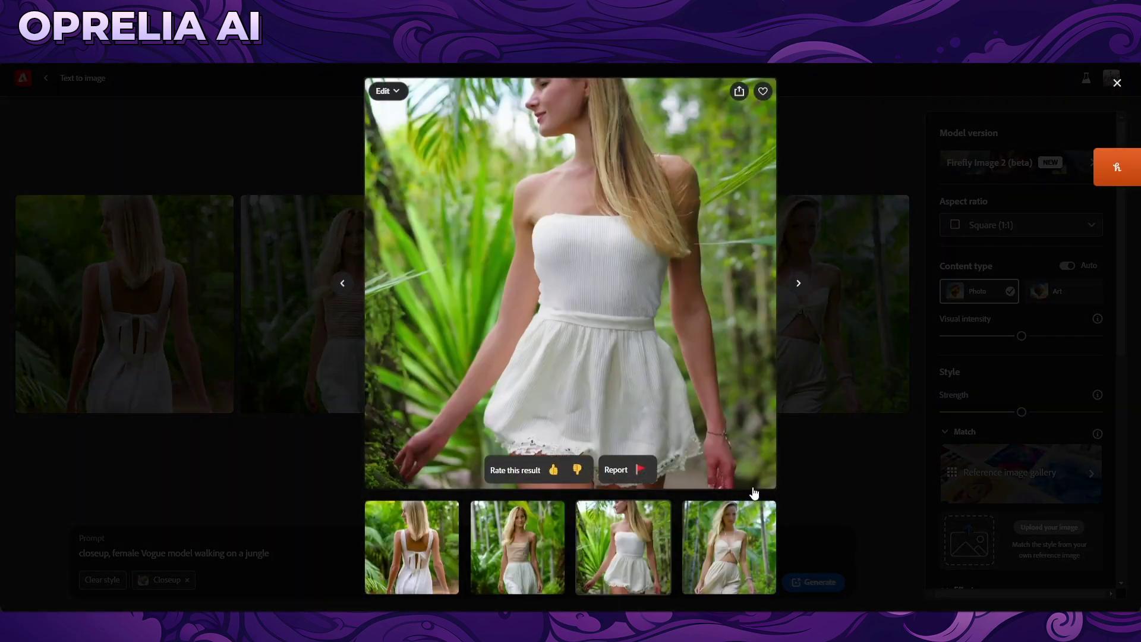
pyautogui.click(753, 493)
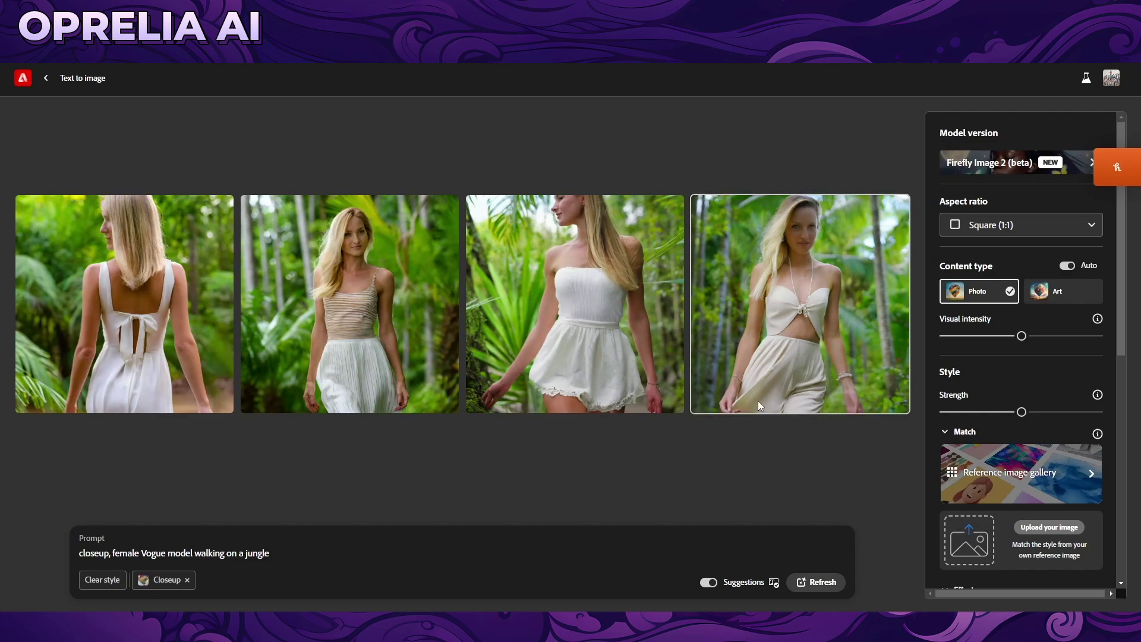
pyautogui.click(1063, 291)
# Raise the visual intensity and regenerate the jungle model images as Art.
pyautogui.moveTo(1034, 338); pyautogui.dragTo(1059, 336)
pyautogui.click(843, 578)
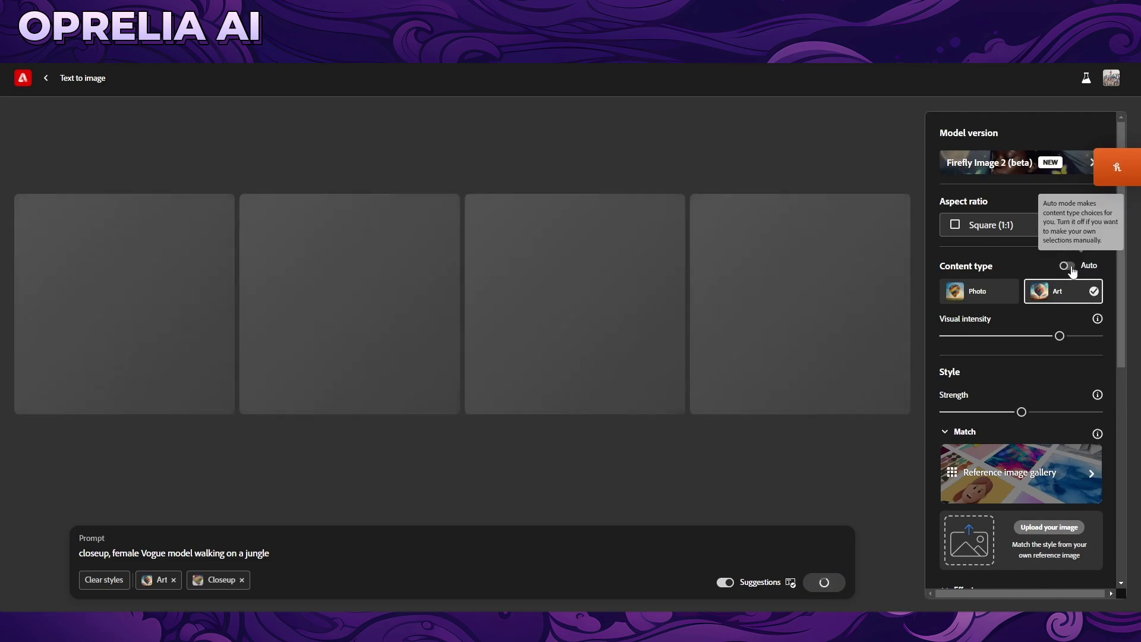
pyautogui.scroll(-1, 1041, 280)
pyautogui.scroll(-1, 1043, 287)
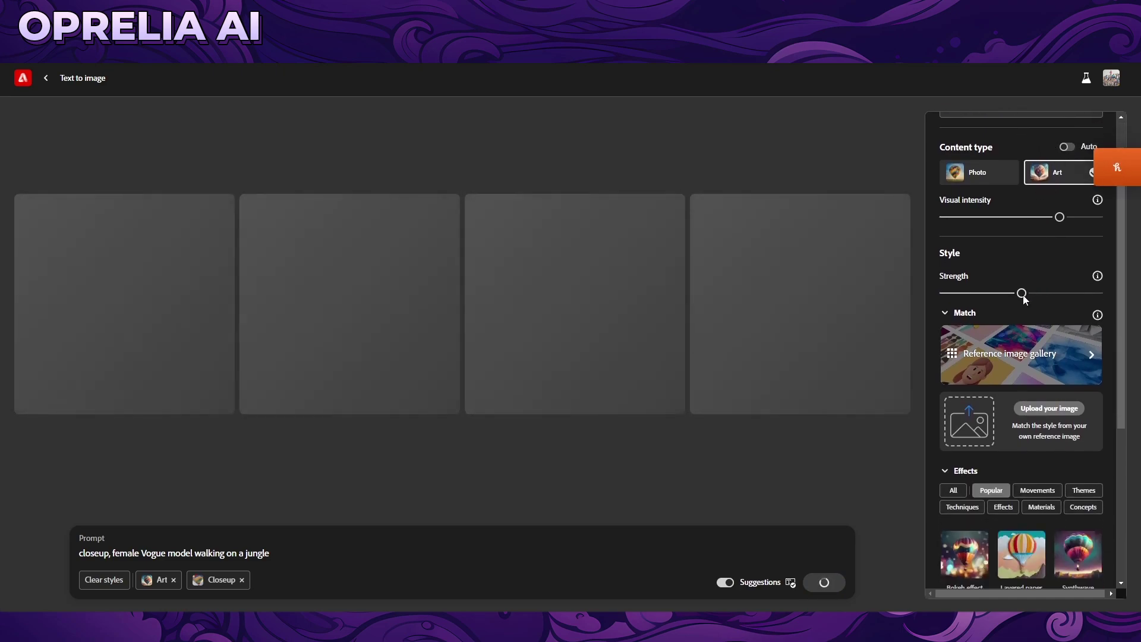
# Glance at the reference image gallery, then view each of the four Art images full size.
pyautogui.moveTo(1098, 278)
pyautogui.click(1026, 364)
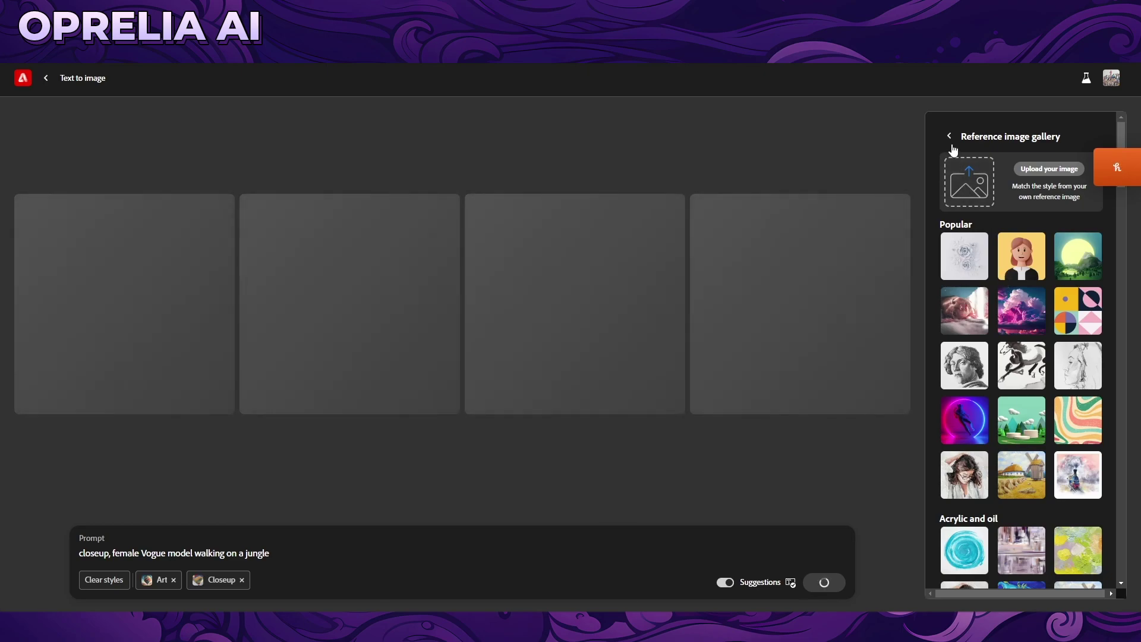
pyautogui.click(949, 136)
pyautogui.moveTo(289, 250)
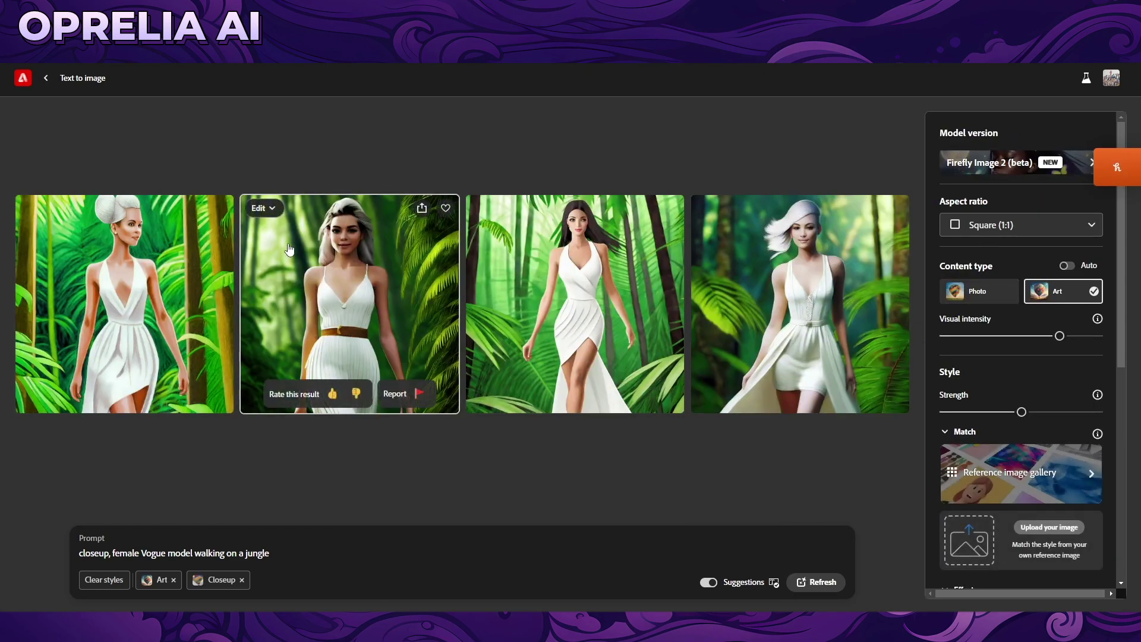
pyautogui.click(297, 271)
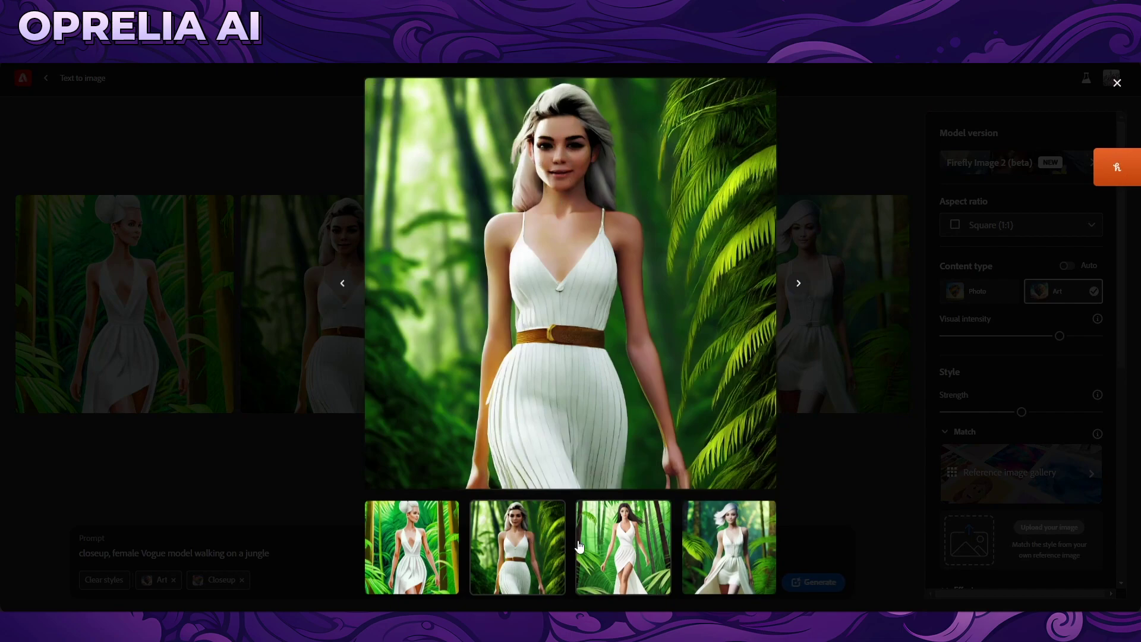
pyautogui.click(625, 547)
pyautogui.click(712, 560)
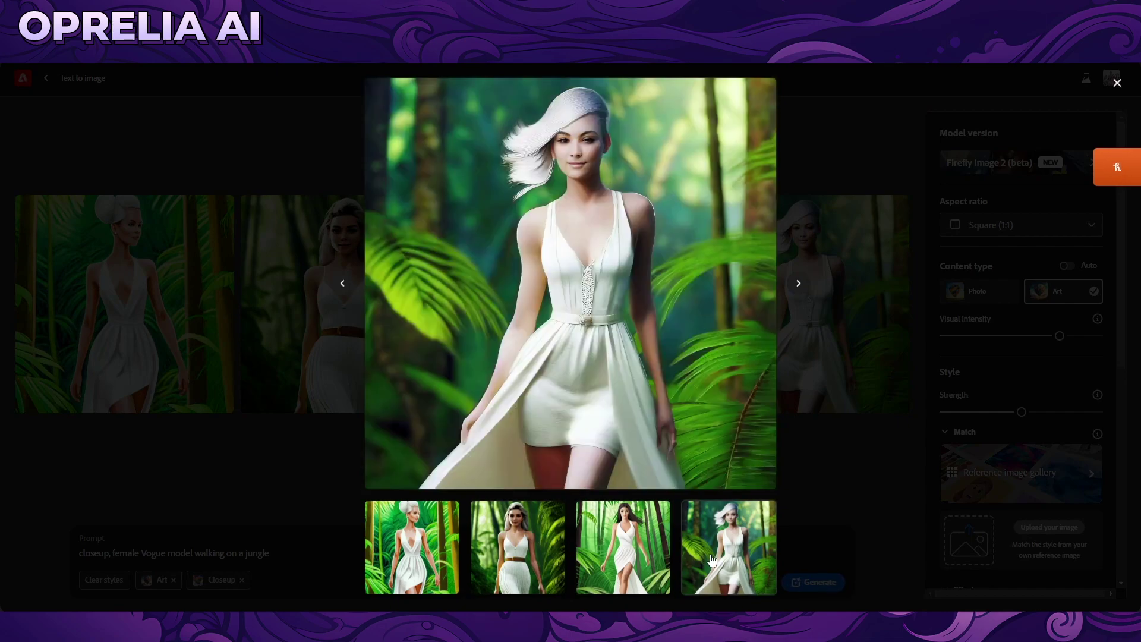
pyautogui.click(421, 562)
pyautogui.click(315, 468)
# Add the Hyper realistic effect to the prompt's styles.
pyautogui.scroll(-4, 1040, 398)
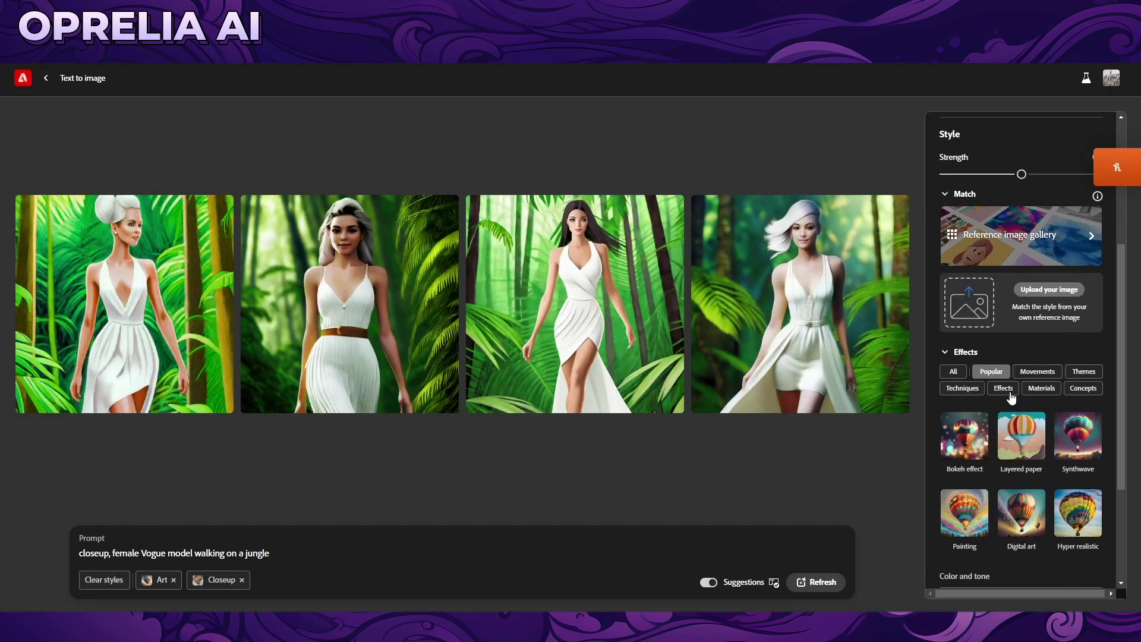
pyautogui.scroll(-2, 1052, 362)
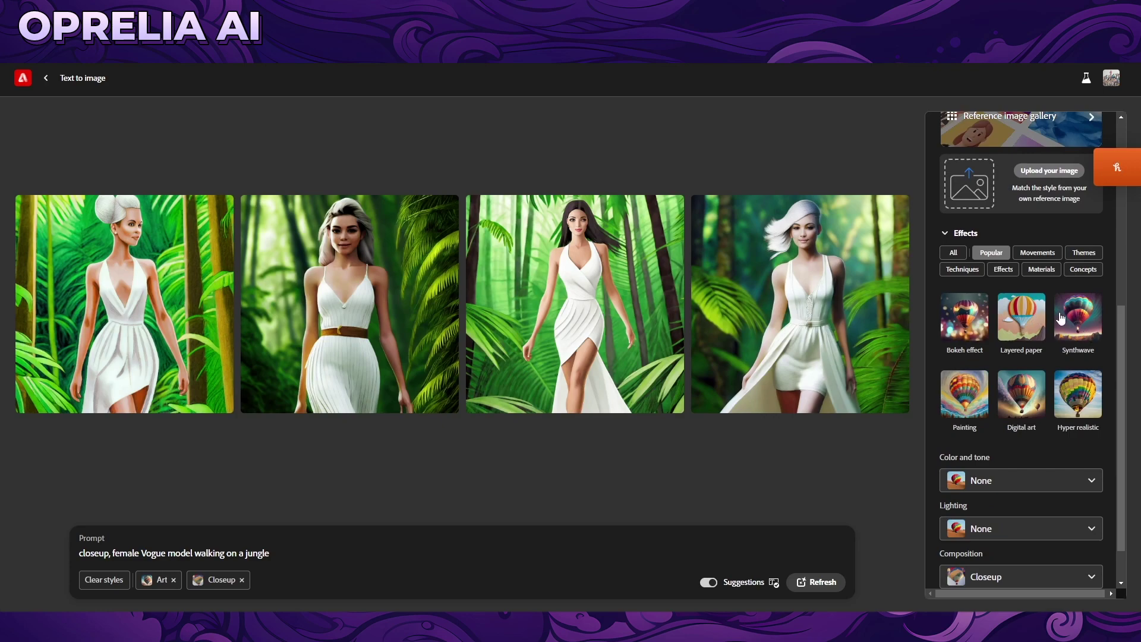
pyautogui.scroll(-1, 1049, 322)
pyautogui.click(1077, 341)
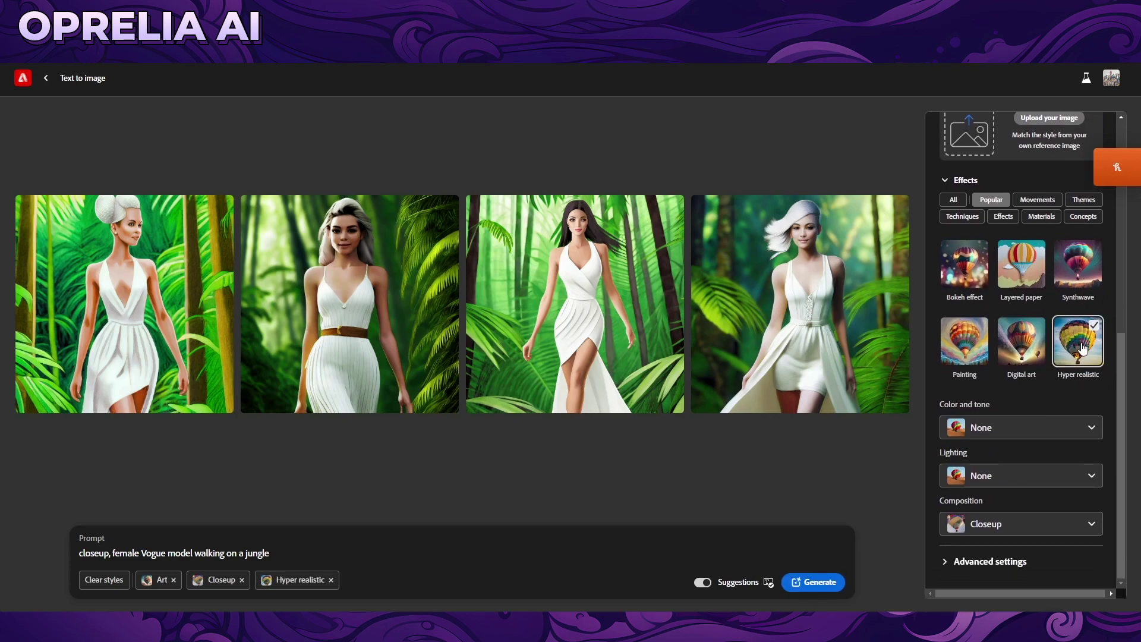
# Generate the Hyper realistic jungle portraits and enlarge the fourth and first.
pyautogui.click(840, 586)
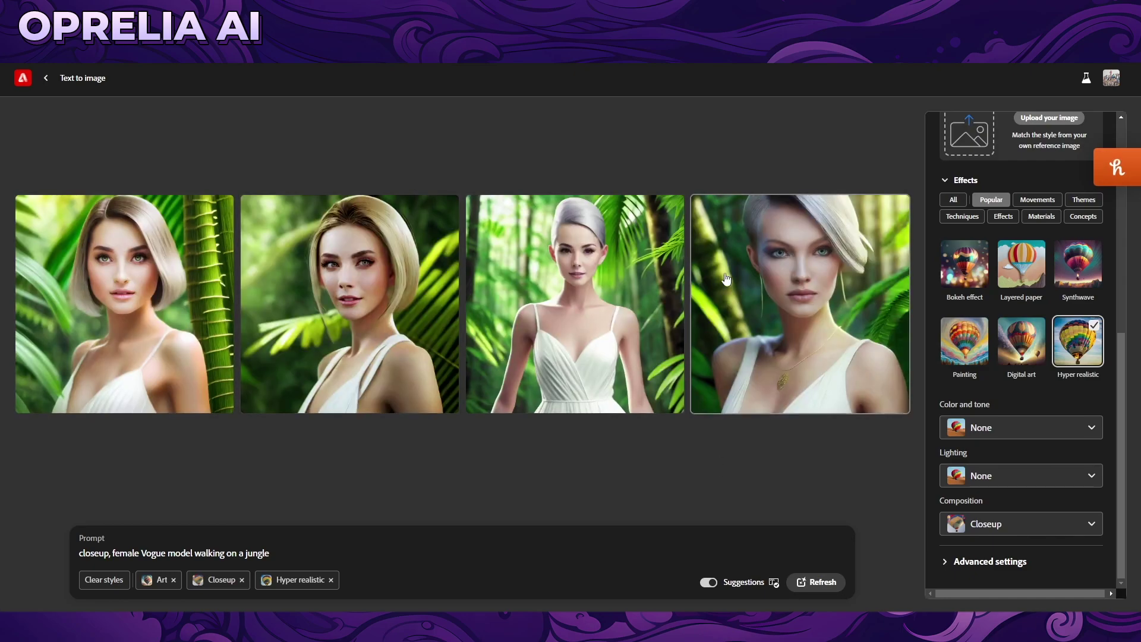
pyautogui.click(766, 290)
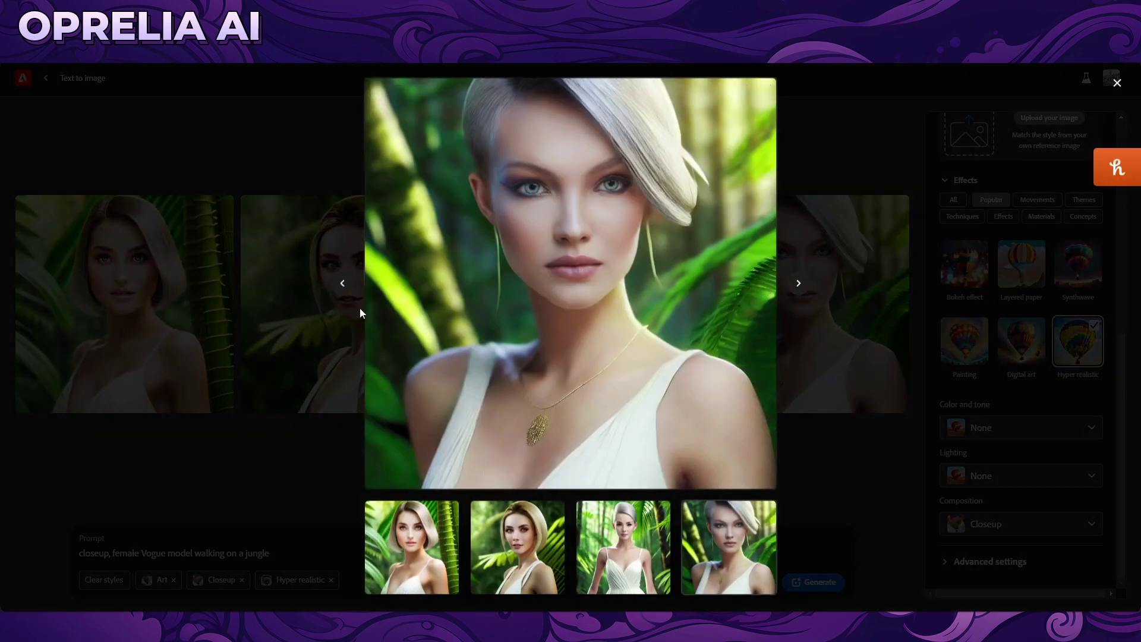
pyautogui.click(195, 392)
pyautogui.click(195, 370)
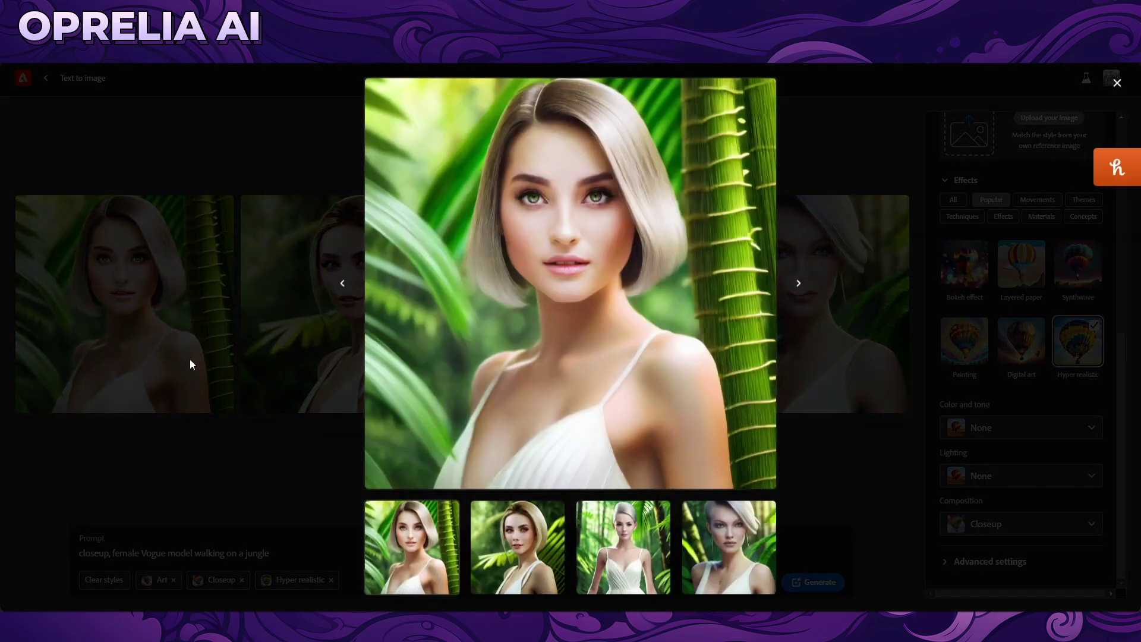
# Compare the first, second and third portraits enlarged, then remove the Art style tag.
pyautogui.click(198, 359)
pyautogui.click(403, 331)
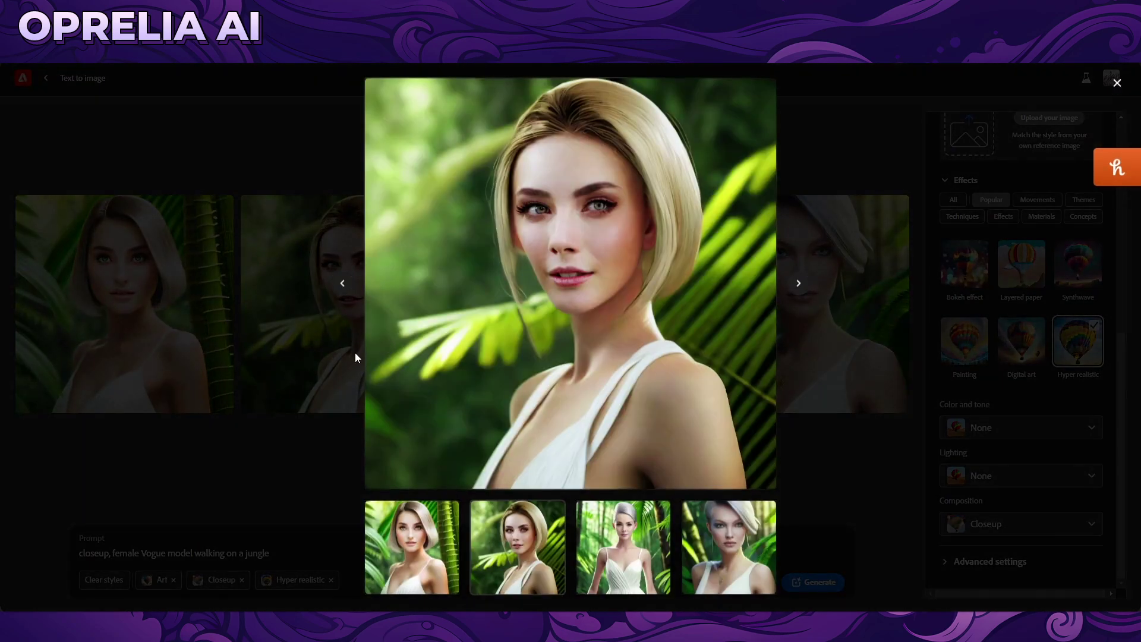
pyautogui.click(329, 420)
pyautogui.click(532, 322)
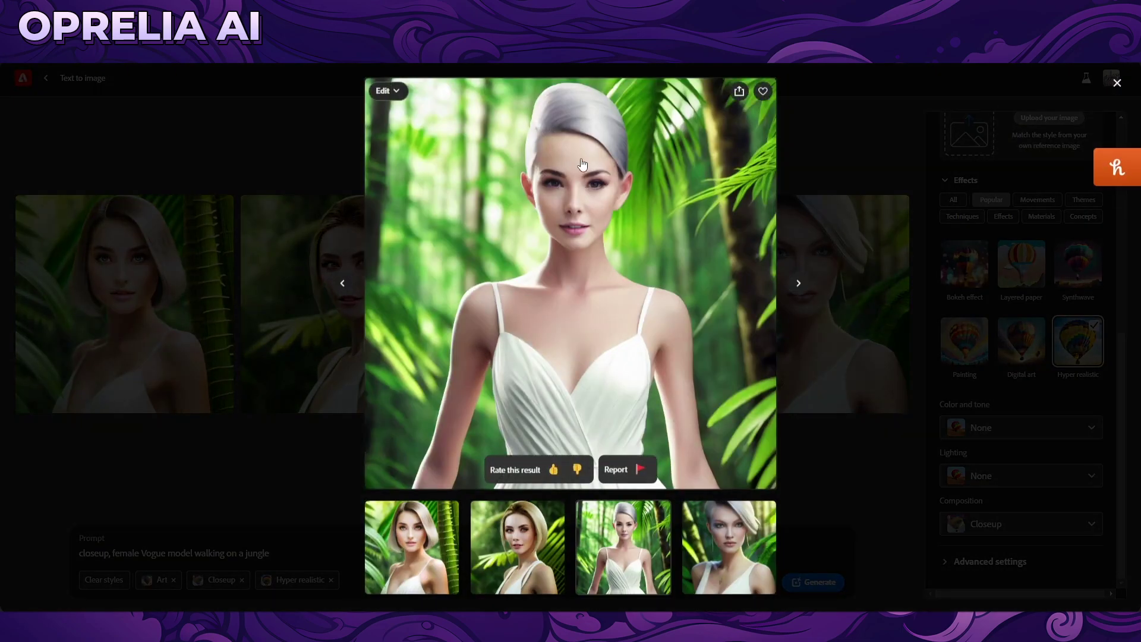
pyautogui.click(295, 436)
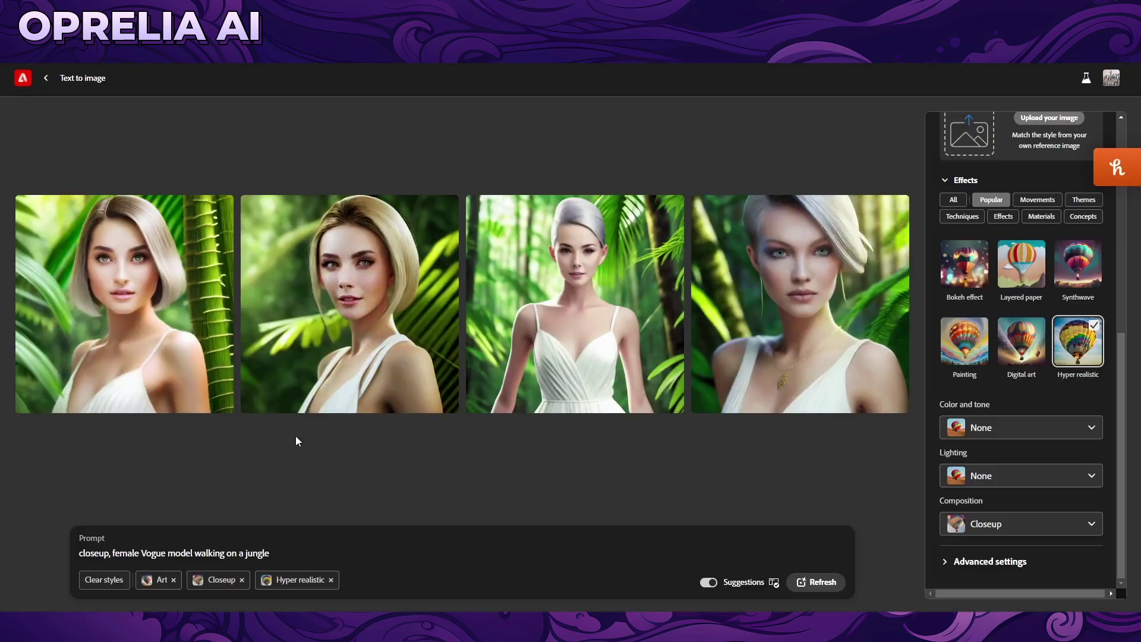
pyautogui.click(310, 334)
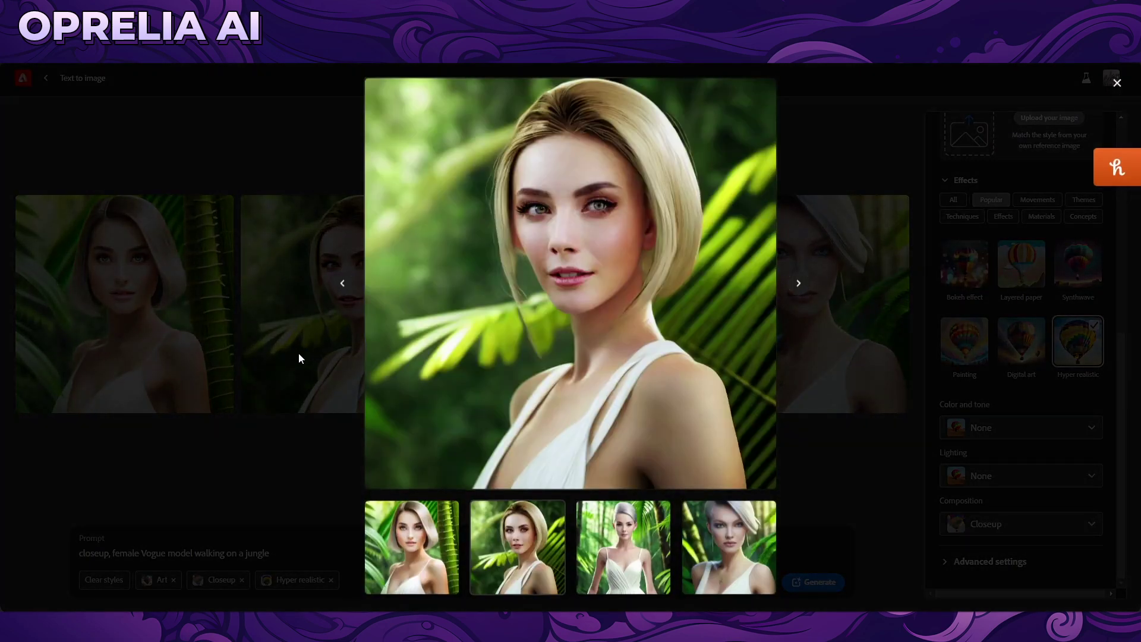
pyautogui.click(249, 463)
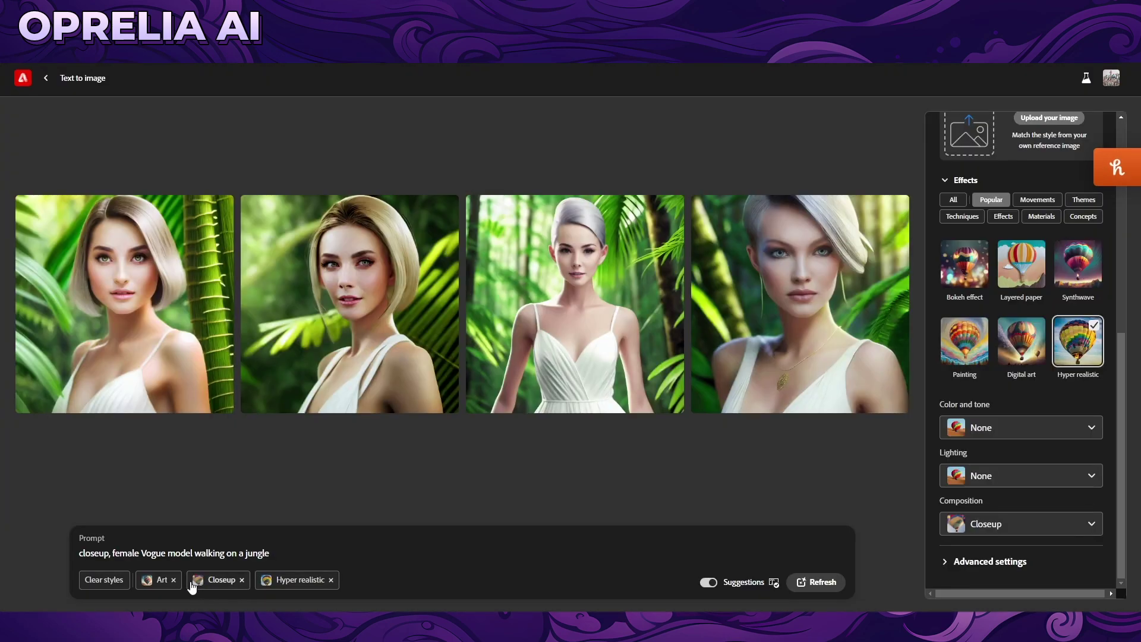
pyautogui.click(173, 580)
# Set the pencil sculpture sketch as style reference and generate new jungle portraits.
pyautogui.scroll(7, 972, 380)
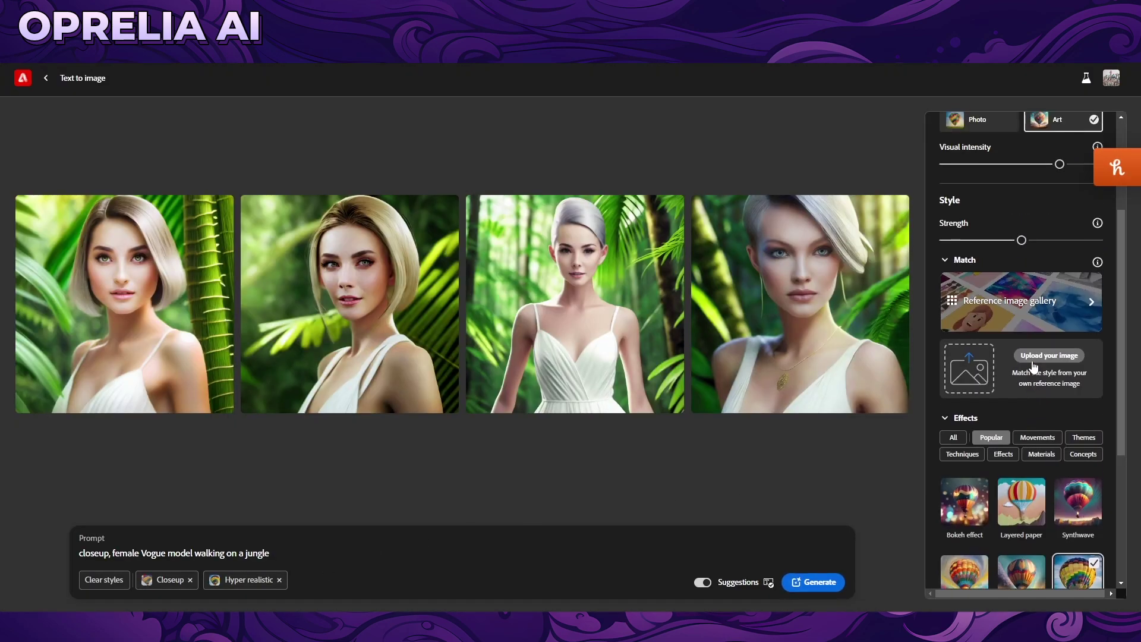
pyautogui.click(1021, 473)
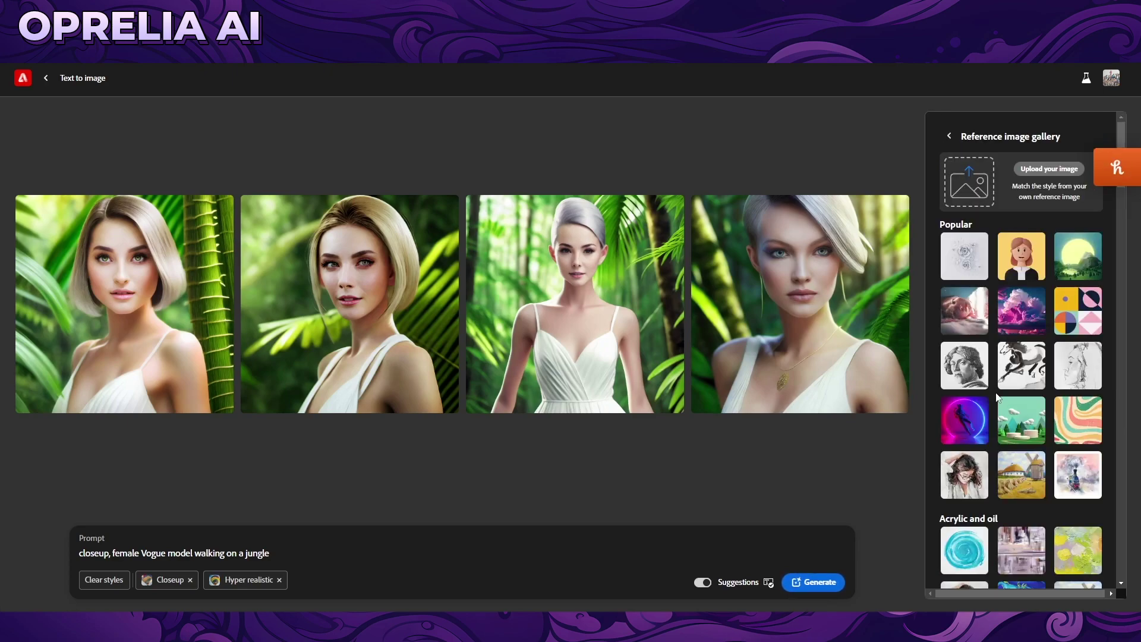
pyautogui.click(979, 369)
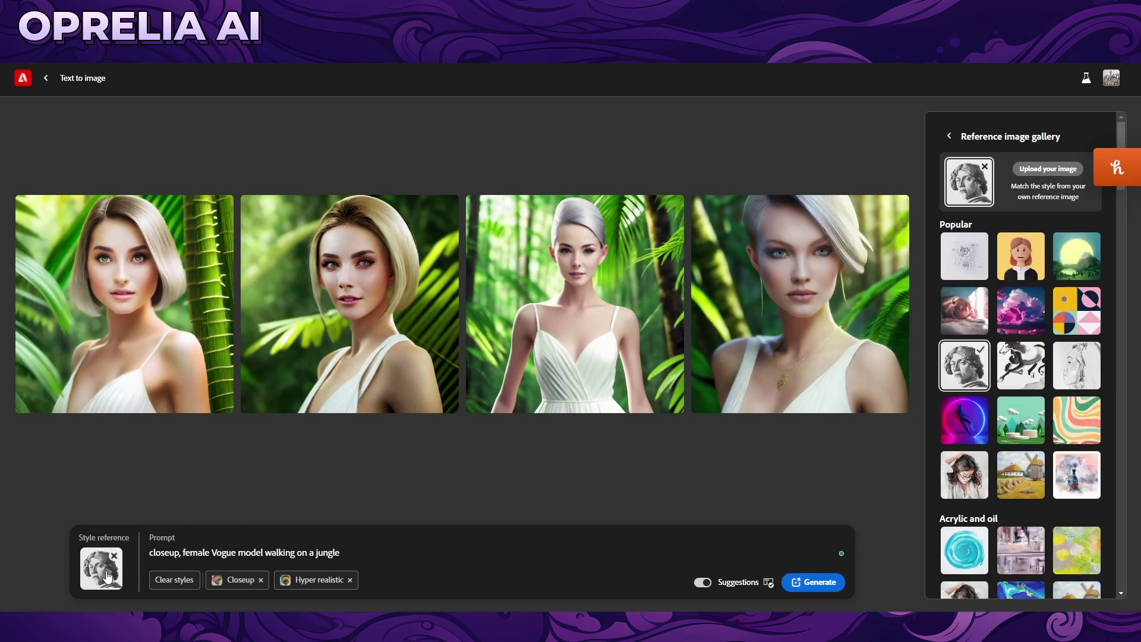
pyautogui.click(813, 582)
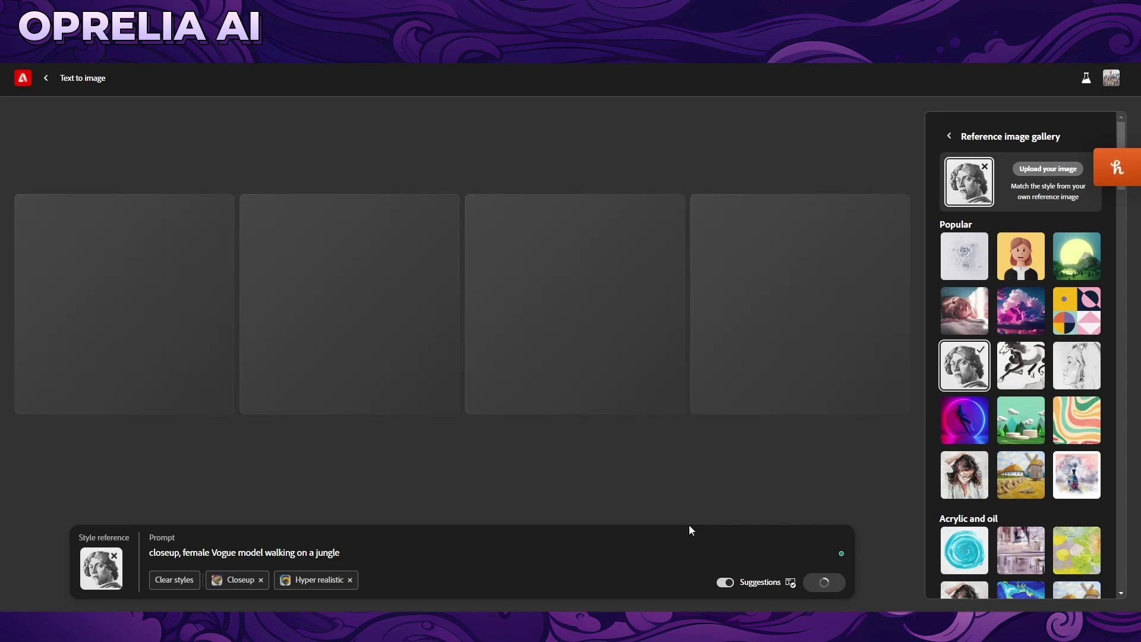
pyautogui.scroll(-8, 1003, 394)
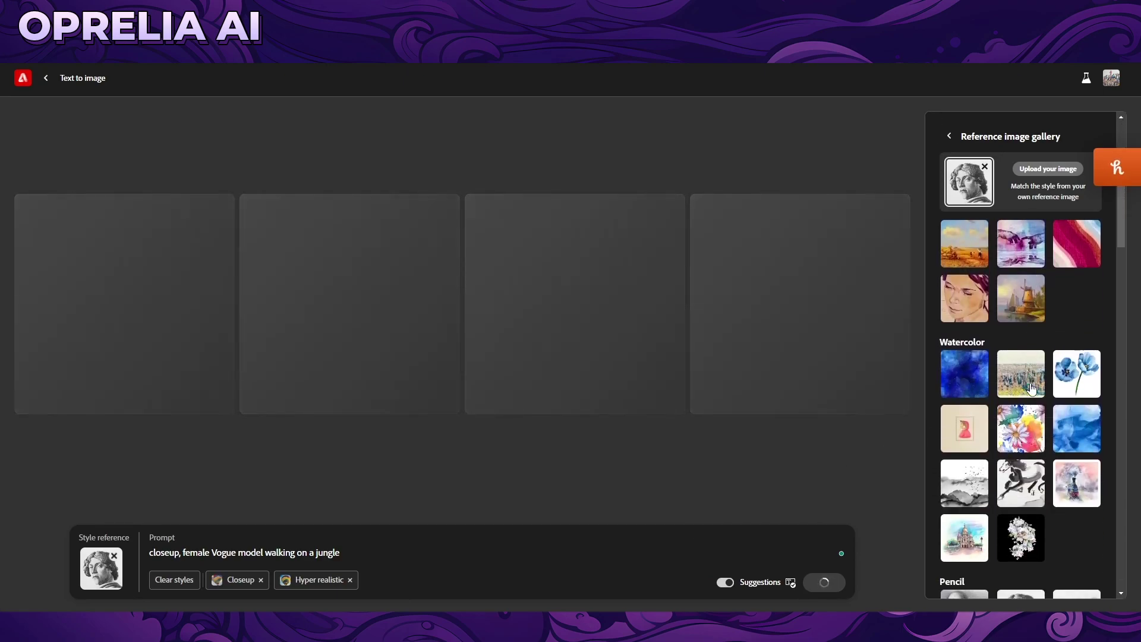
pyautogui.scroll(-4, 1037, 410)
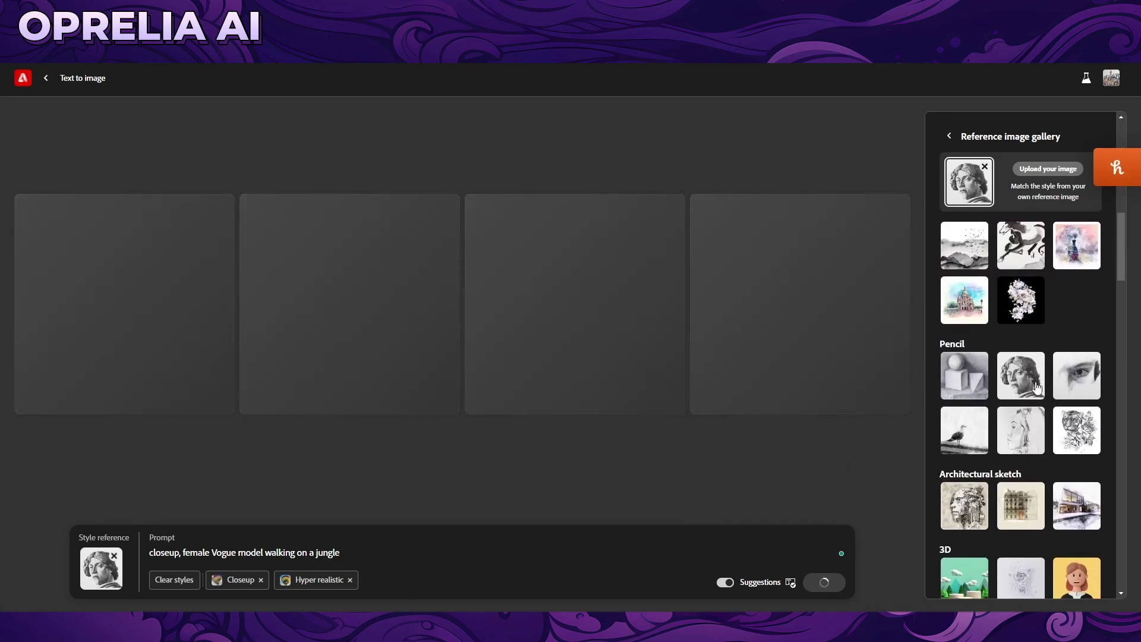
pyautogui.scroll(-2, 1030, 387)
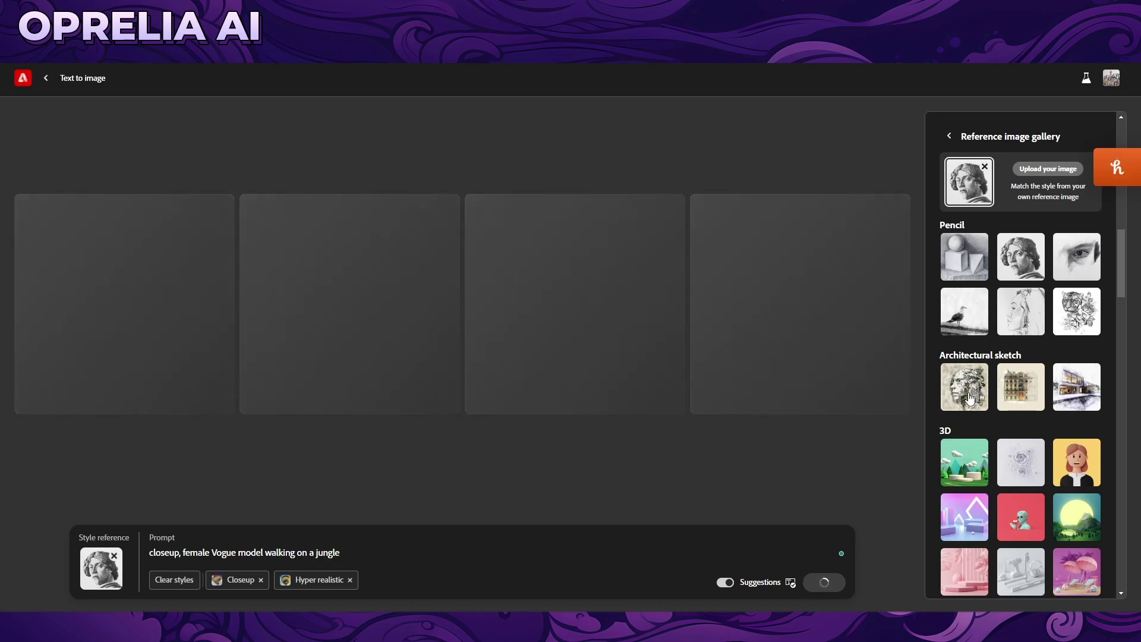
pyautogui.scroll(-4, 1011, 368)
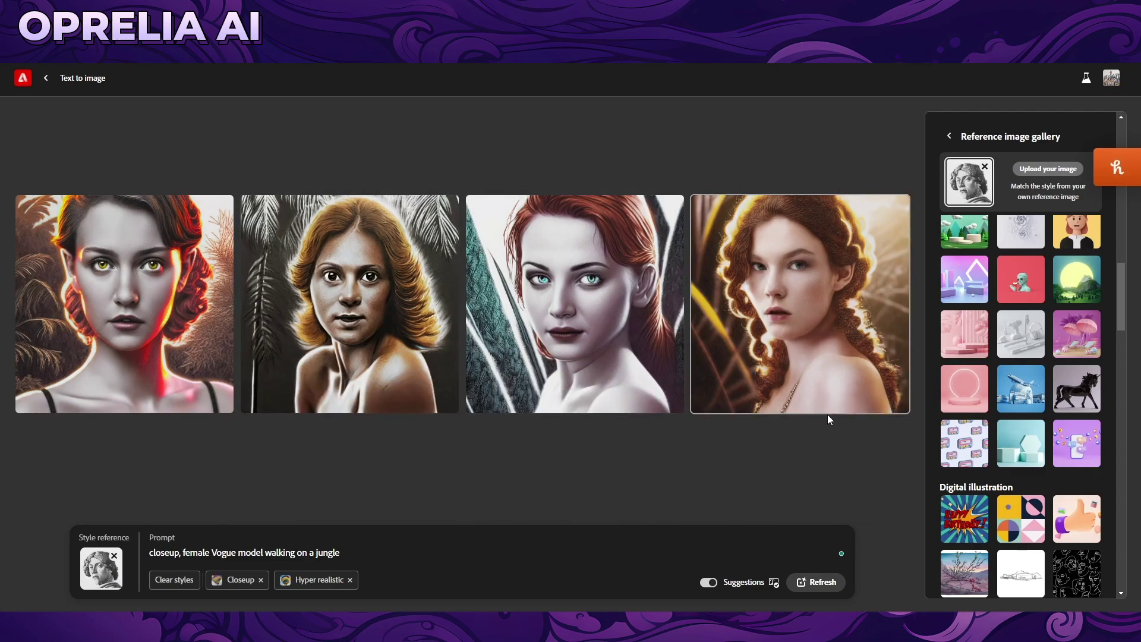
pyautogui.scroll(2, 1024, 356)
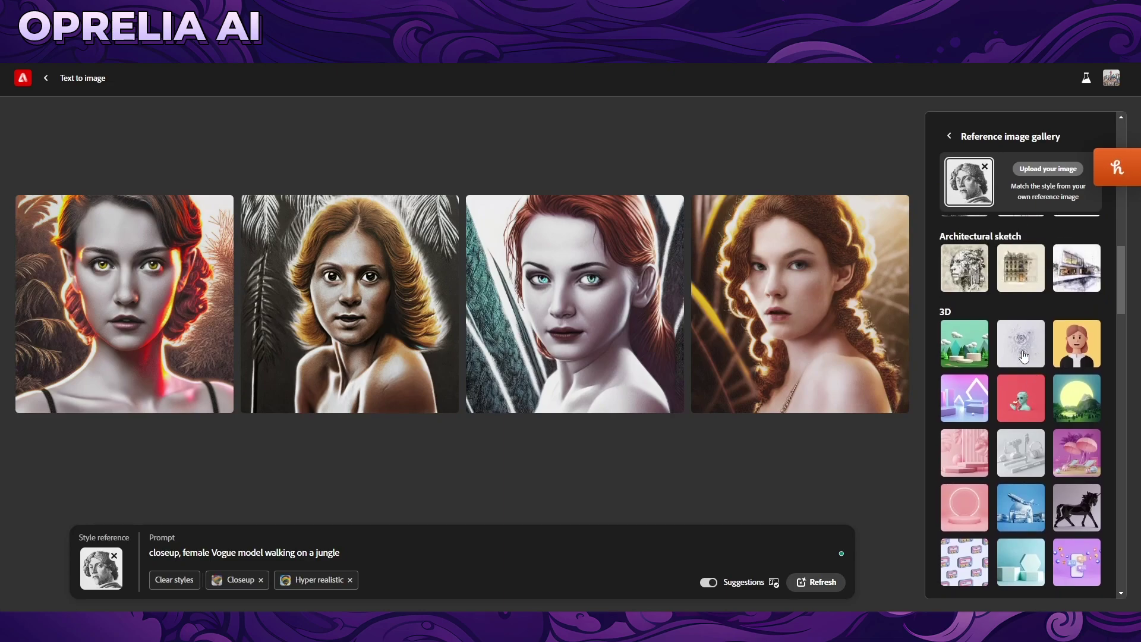
# Generate portraits from the 3D cartoon woman reference and preview the second and first.
pyautogui.click(1096, 348)
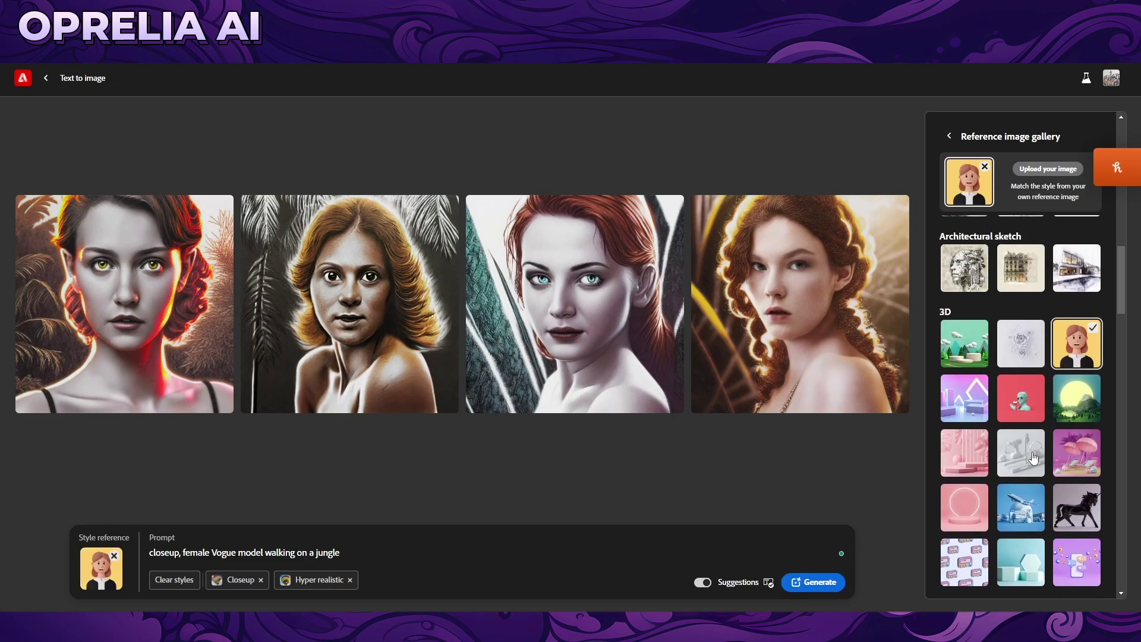
pyautogui.click(816, 582)
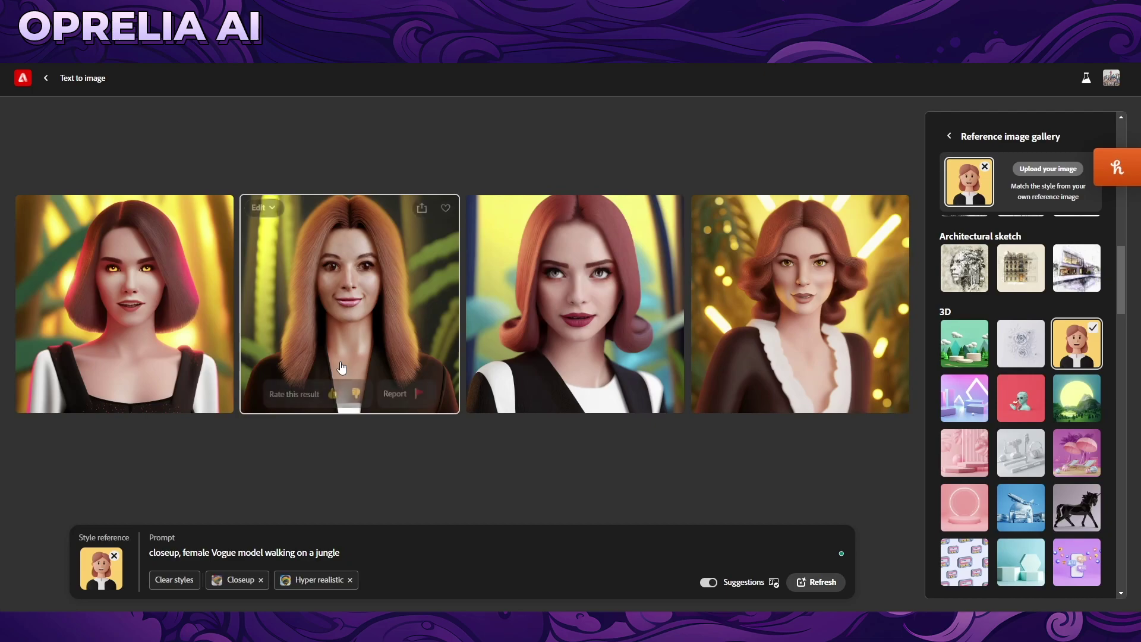
pyautogui.click(309, 373)
pyautogui.press('Left')
pyautogui.click(179, 427)
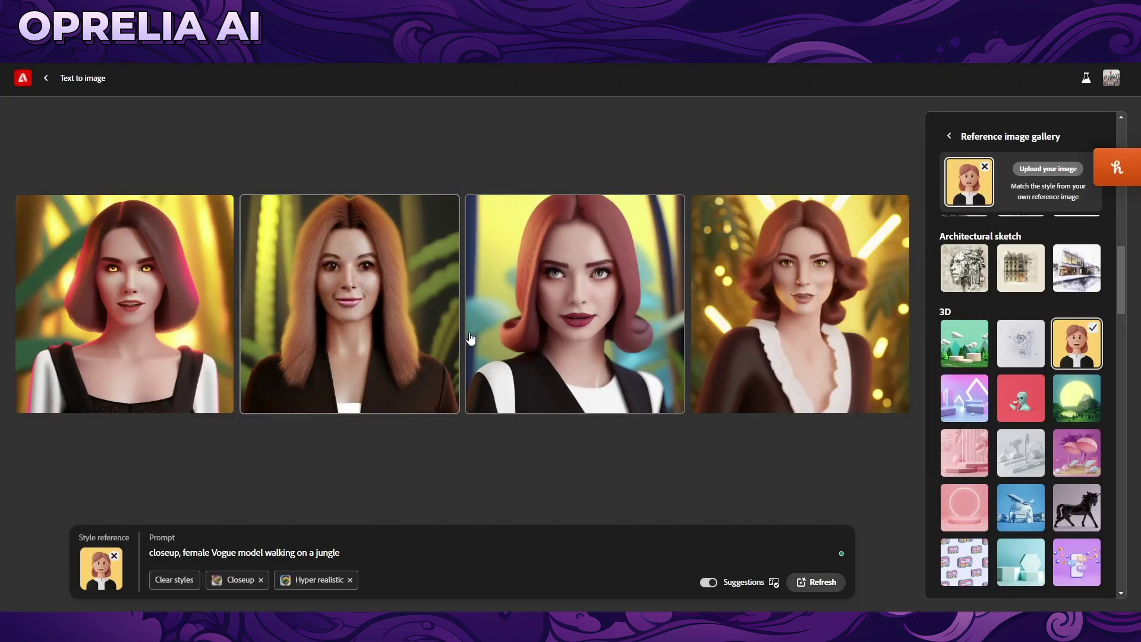
# Preview the fourth 3D portrait, then make the grey 3D tile the style reference.
pyautogui.click(789, 374)
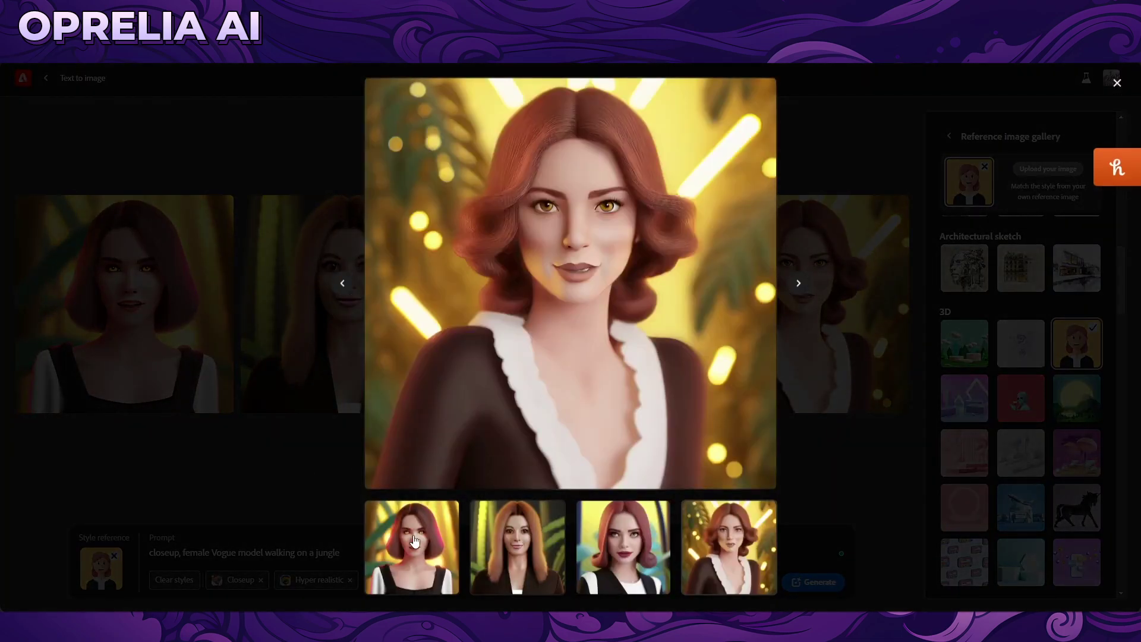
pyautogui.press('Escape')
pyautogui.click(1022, 359)
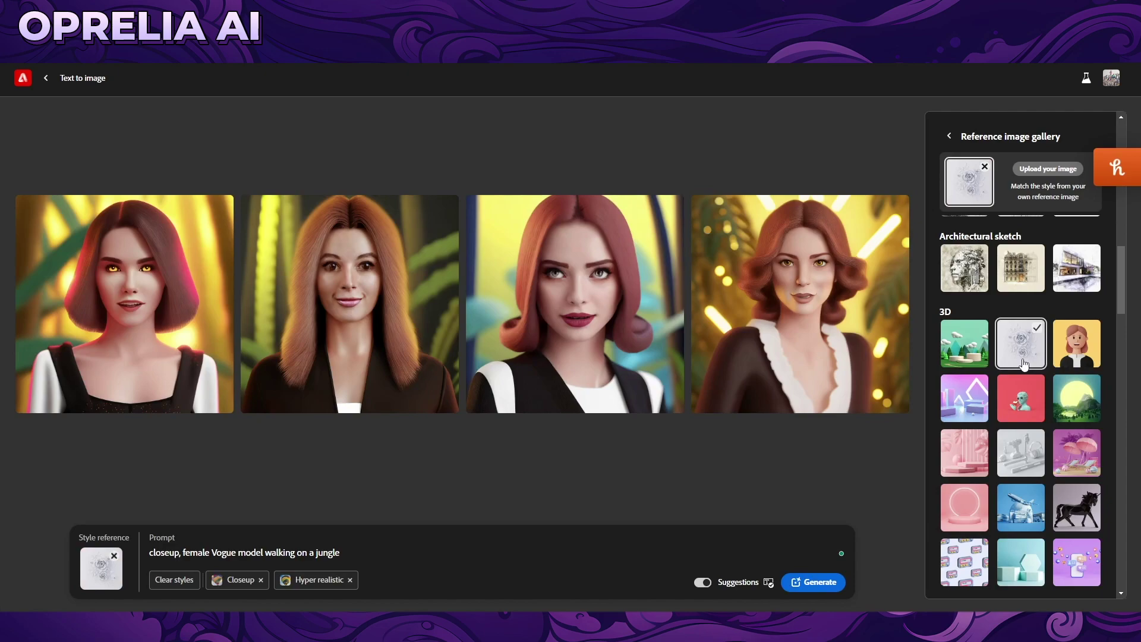
# Generate portraits with the grey 3D reference and review each of the four enlarged.
pyautogui.click(811, 588)
pyautogui.scroll(-5, 933, 310)
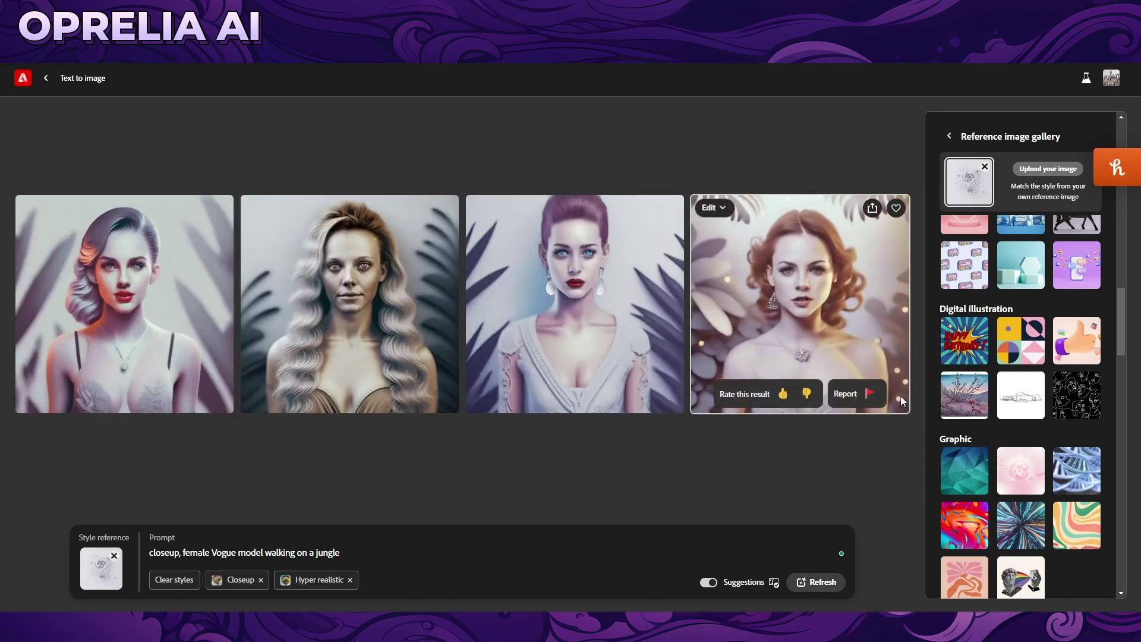
pyautogui.click(768, 376)
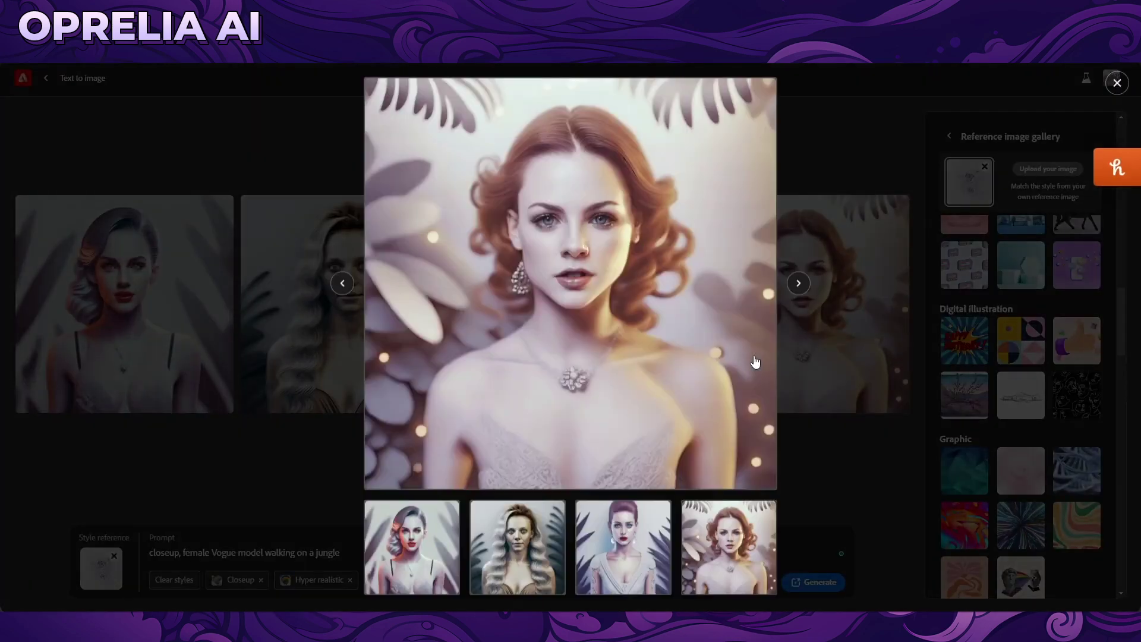
pyautogui.click(821, 406)
pyautogui.click(550, 250)
pyautogui.click(326, 352)
pyautogui.click(315, 386)
pyautogui.click(316, 386)
pyautogui.click(224, 333)
pyautogui.click(230, 341)
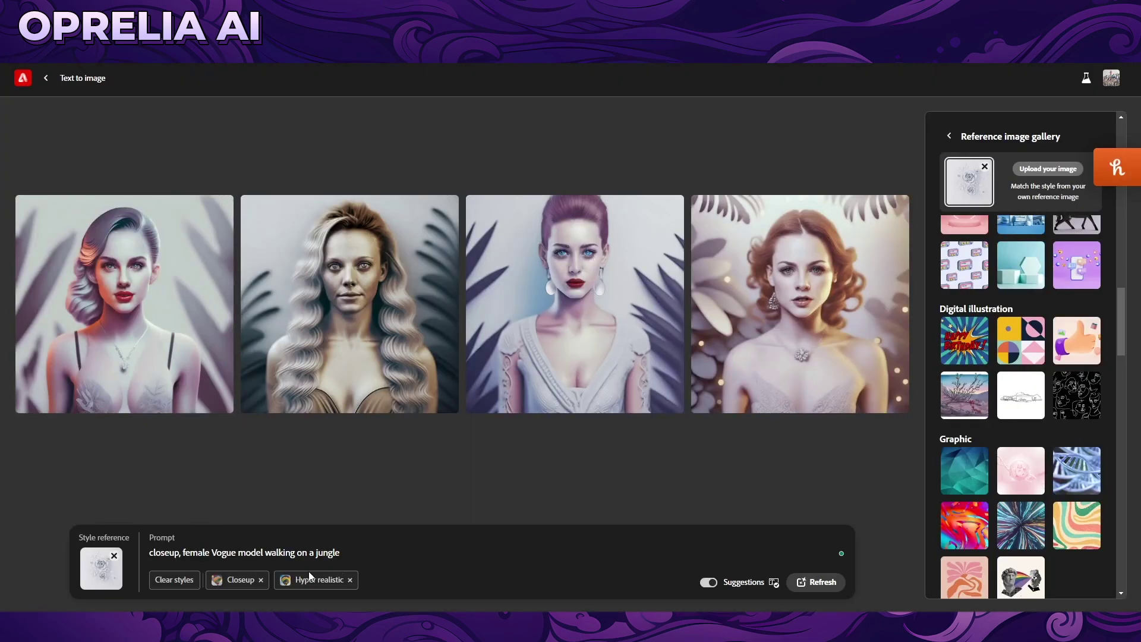
# Select and then deselect the prompt text.
pyautogui.moveTo(157, 555); pyautogui.dragTo(279, 566)
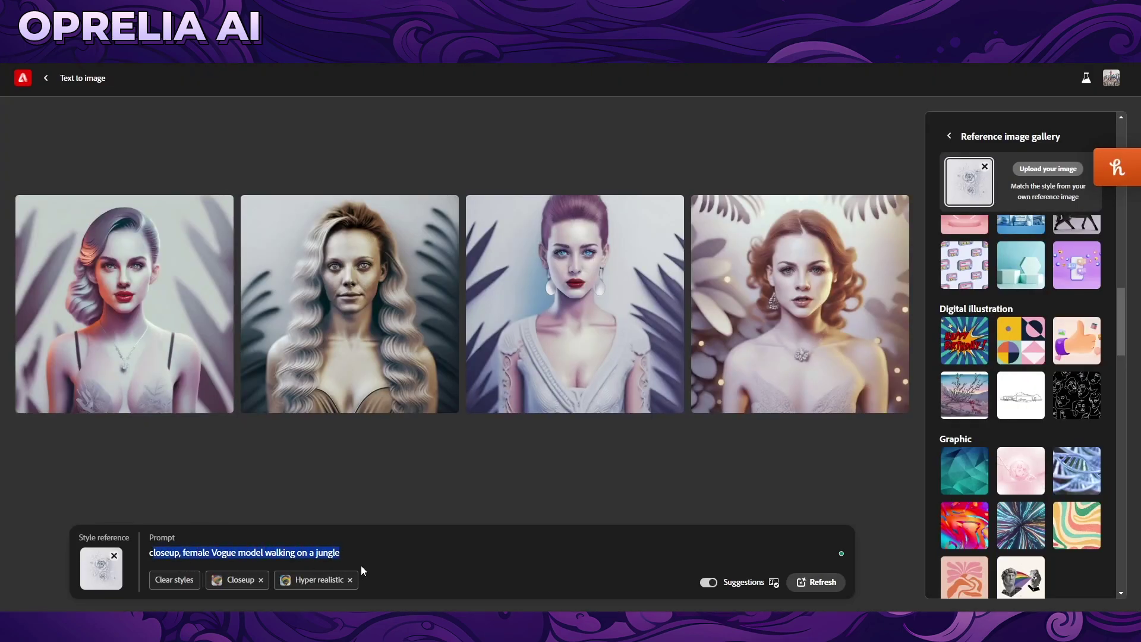
pyautogui.click(277, 523)
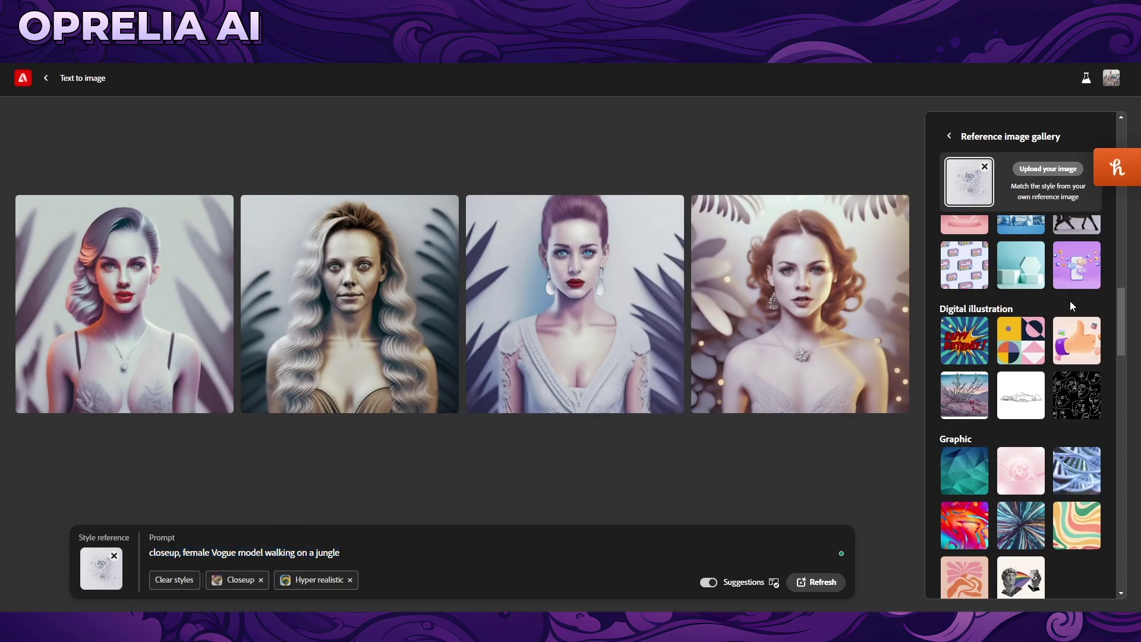
pyautogui.scroll(2, 1010, 333)
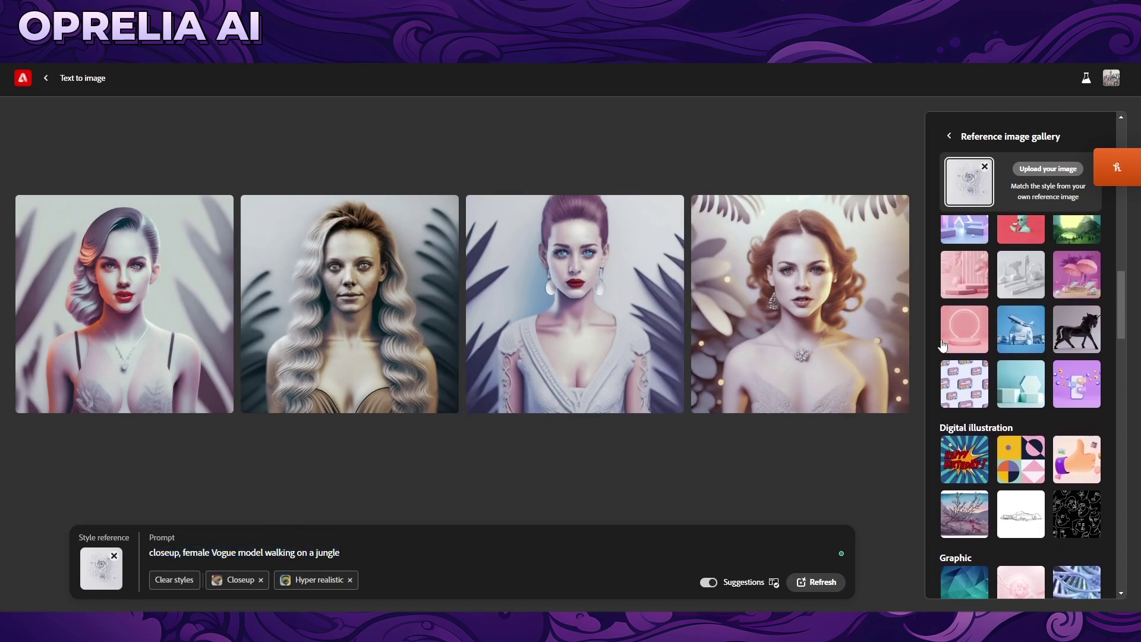
# Use the purple 3D phone image as reference, generate, and lower the visual intensity.
pyautogui.click(1064, 389)
pyautogui.click(796, 585)
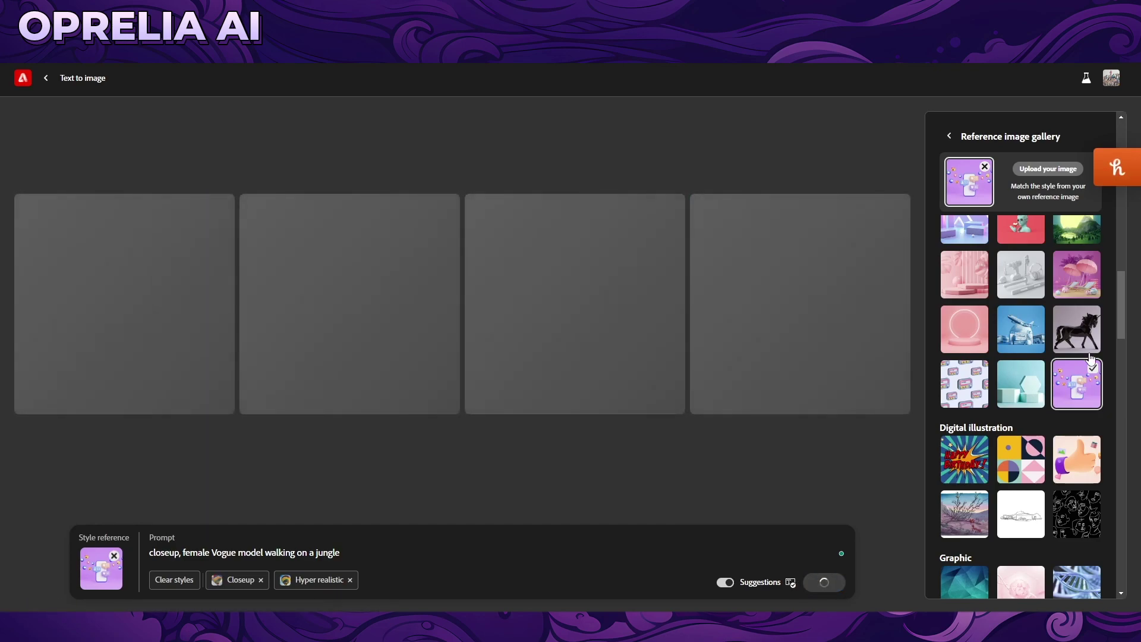
pyautogui.scroll(15, 1046, 357)
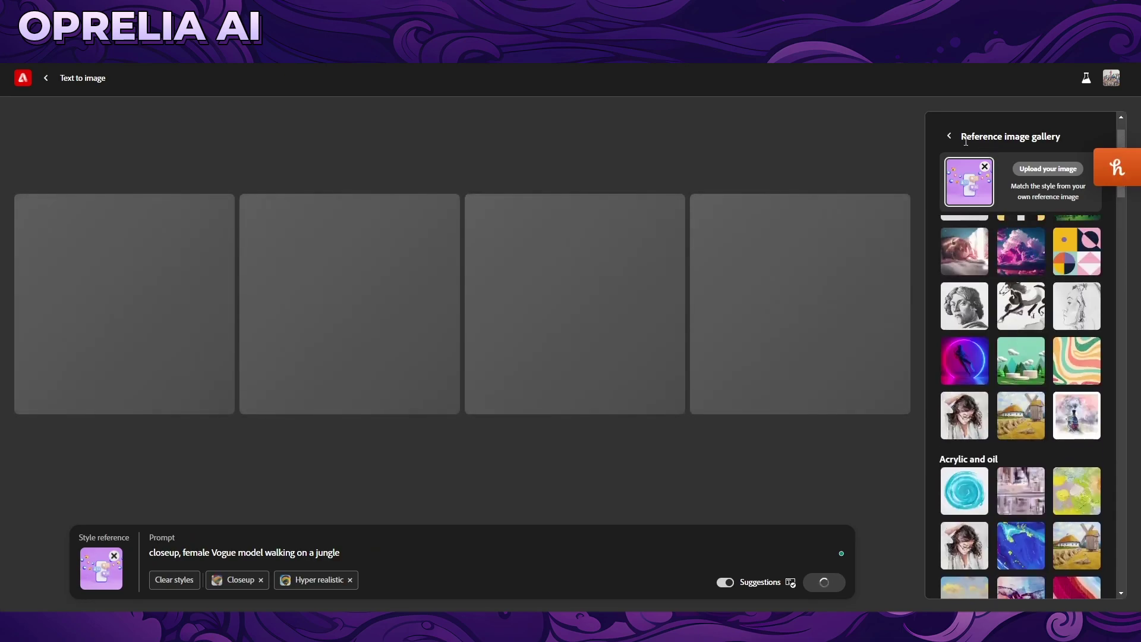
pyautogui.click(951, 137)
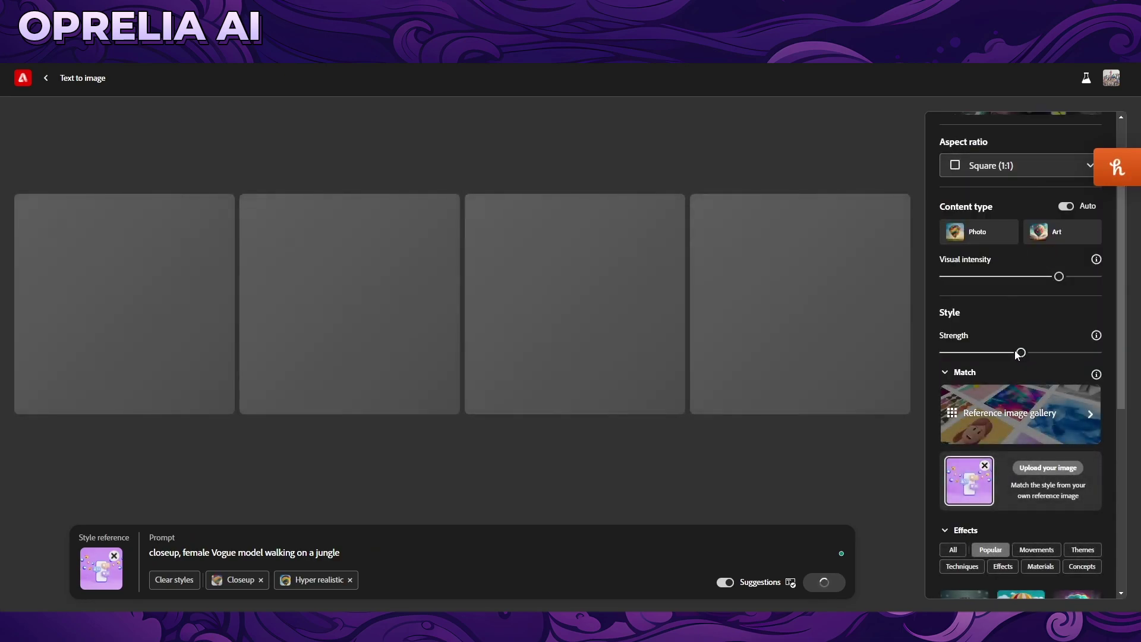
pyautogui.moveTo(1059, 276); pyautogui.dragTo(1002, 277)
pyautogui.scroll(2, 1017, 305)
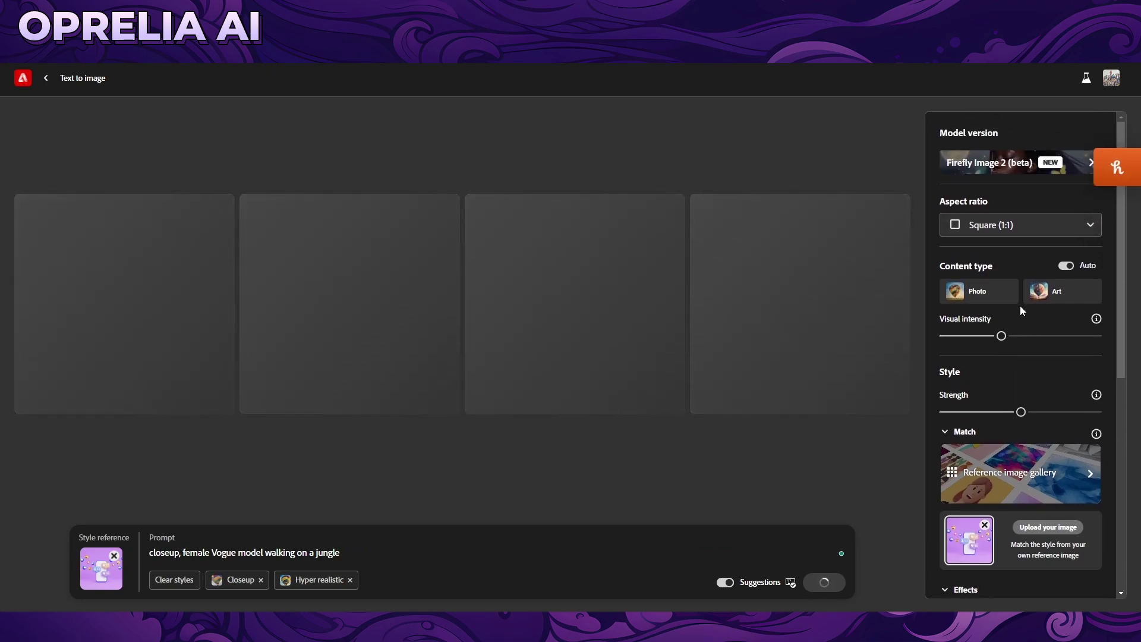
# Set the aspect ratio to Portrait (3:4), leaving Color and tone and Lighting unchanged.
pyautogui.click(1066, 227)
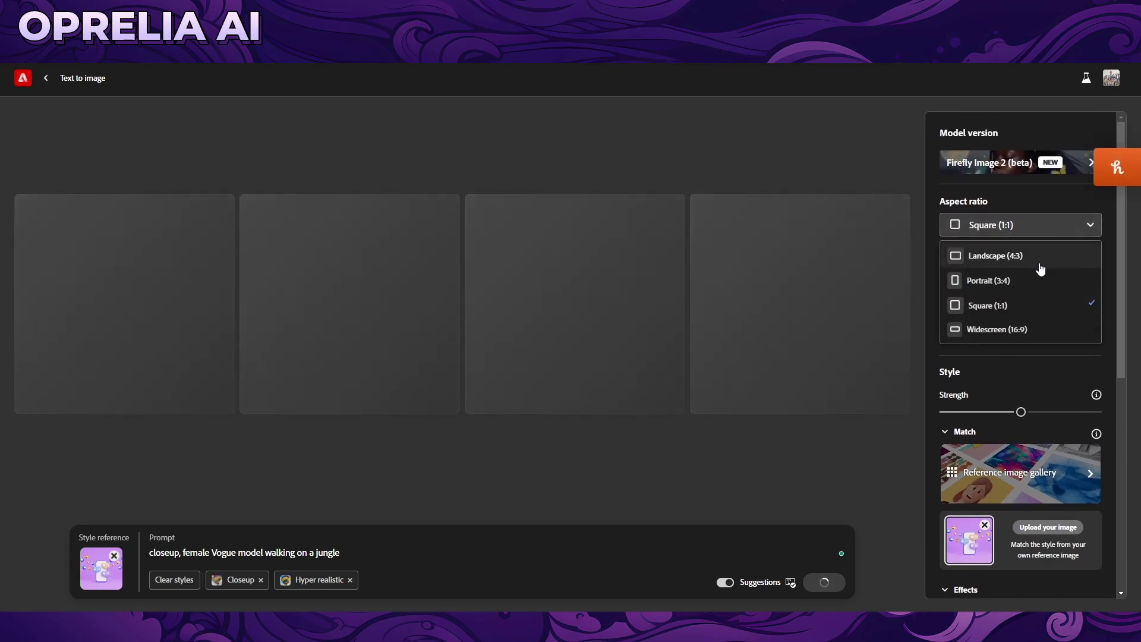
pyautogui.click(1032, 280)
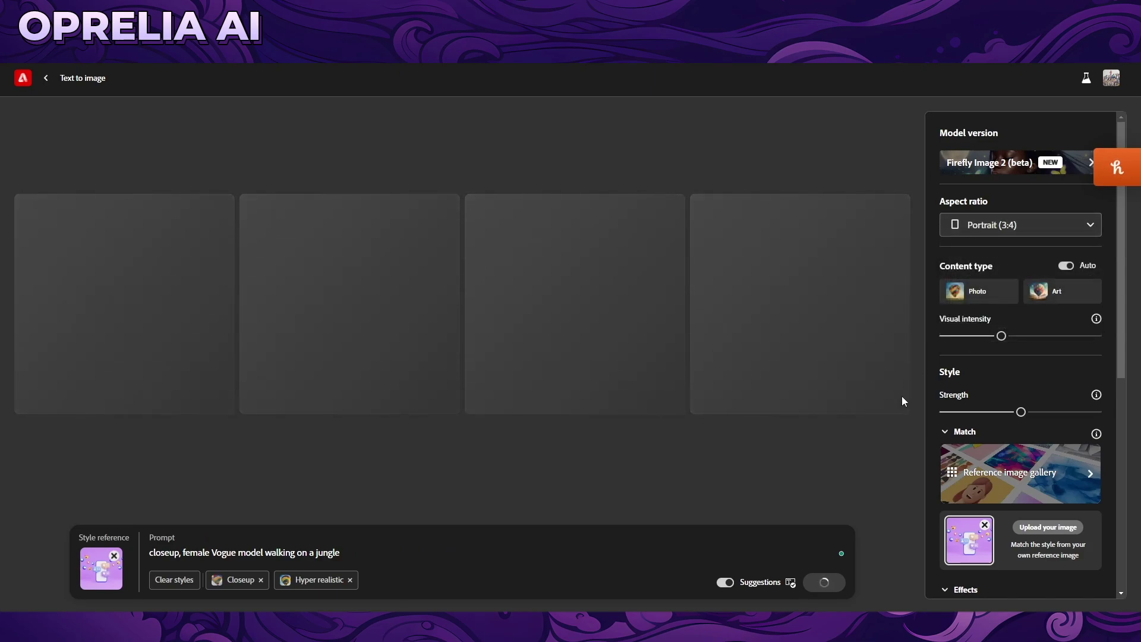
pyautogui.scroll(-6, 1011, 399)
pyautogui.scroll(-2, 1011, 400)
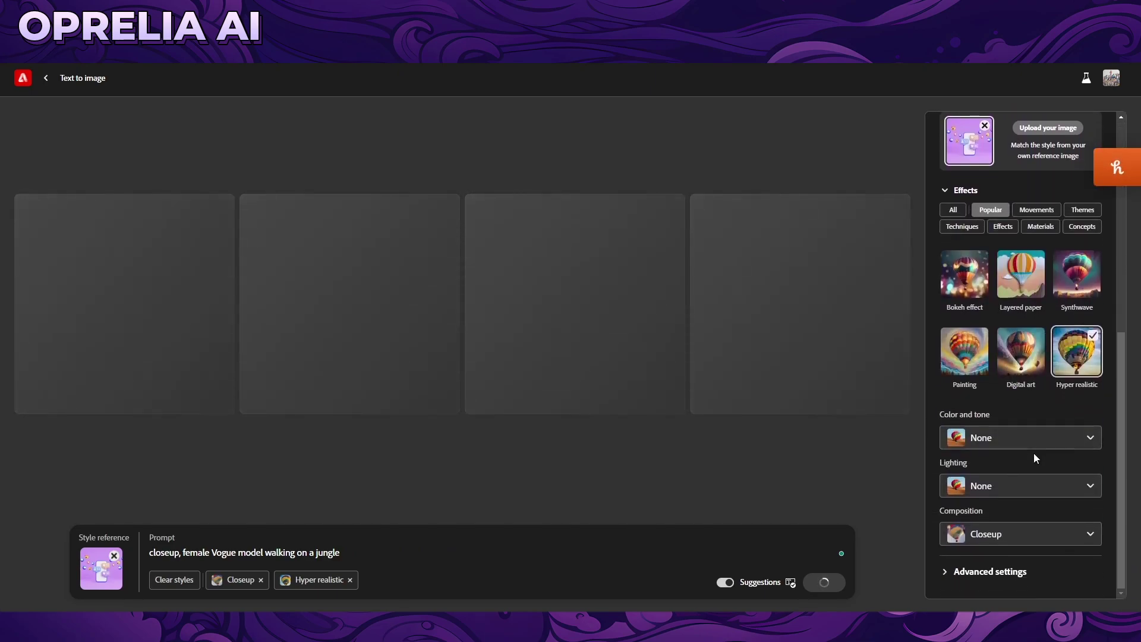
pyautogui.click(1032, 437)
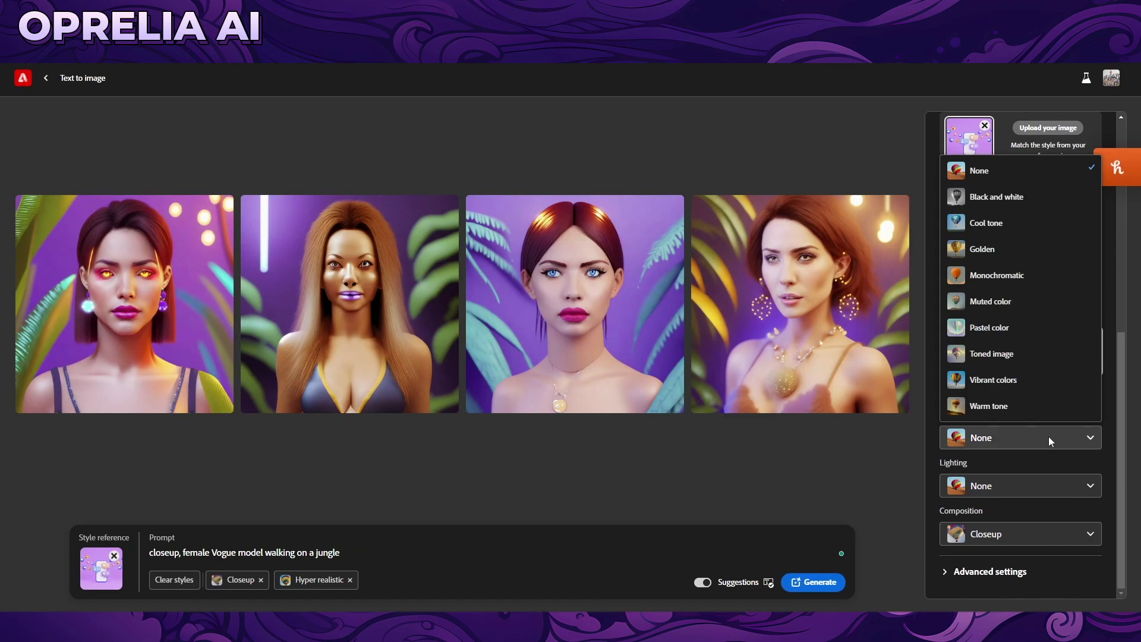
pyautogui.click(1049, 437)
pyautogui.click(1029, 484)
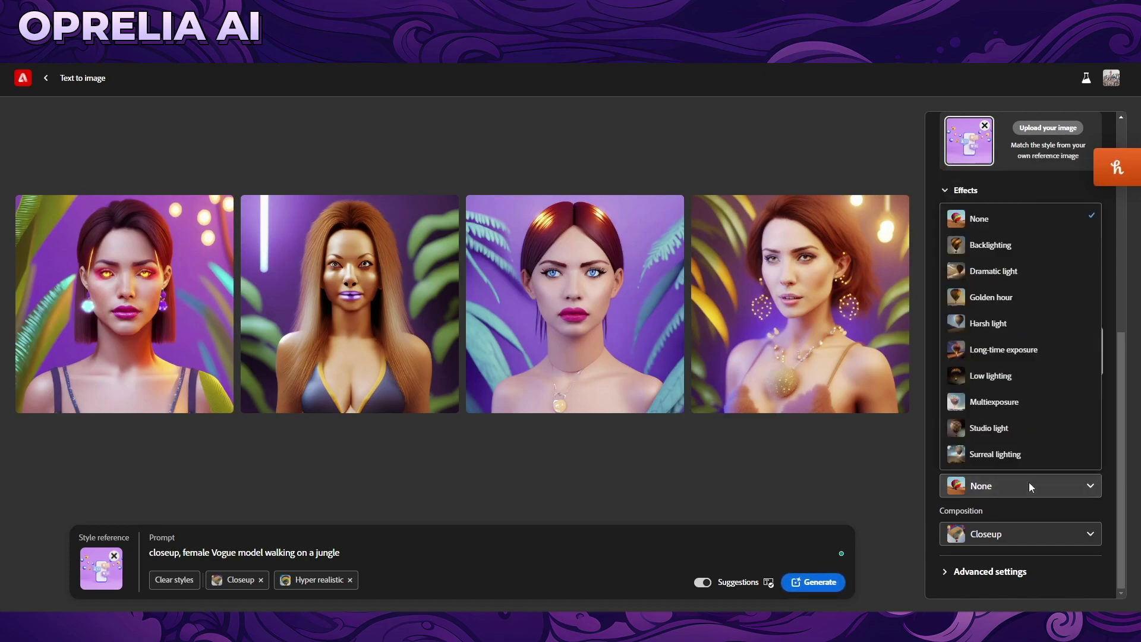
pyautogui.click(1029, 483)
# Generate new jungle portraits, browse them enlarged, then return to the Firefly gallery.
pyautogui.click(820, 580)
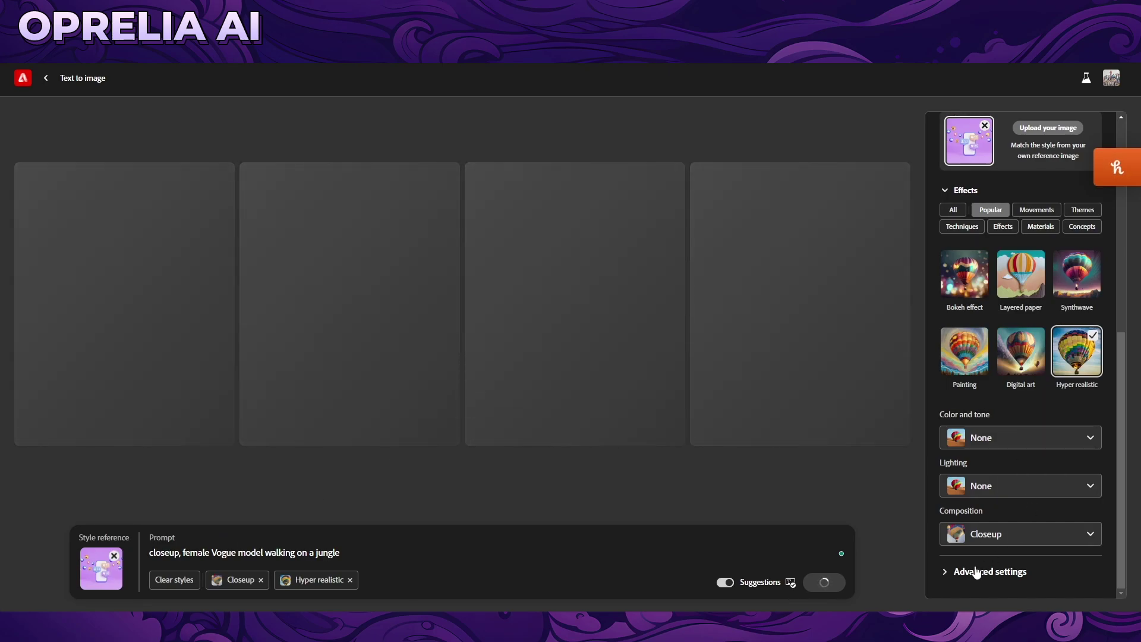
pyautogui.click(973, 572)
pyautogui.scroll(-2, 982, 443)
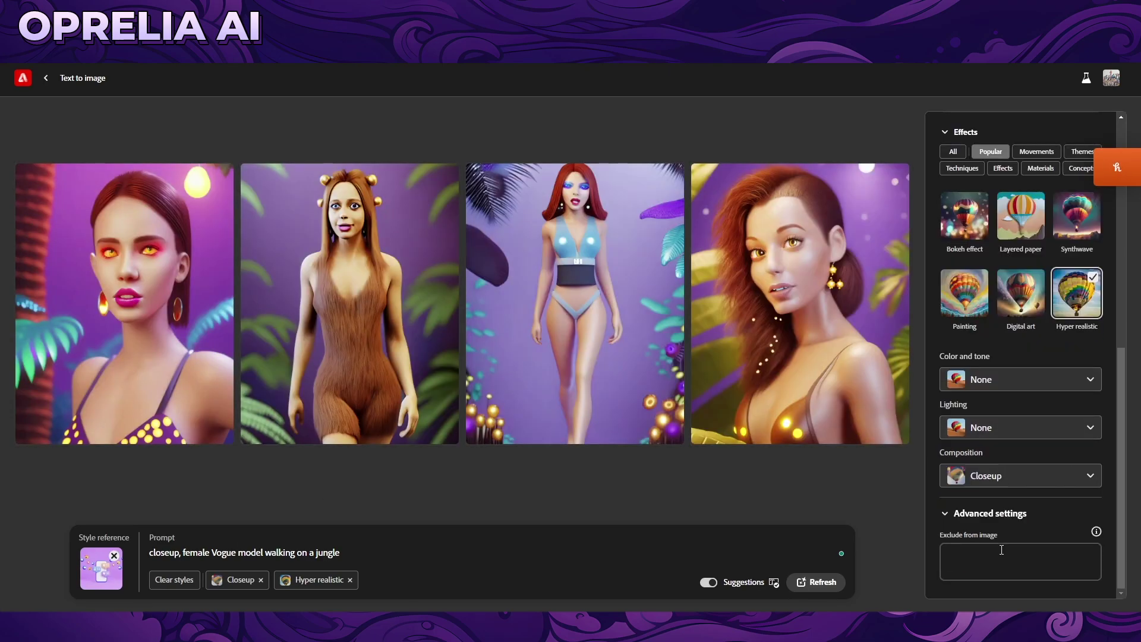
pyautogui.click(331, 290)
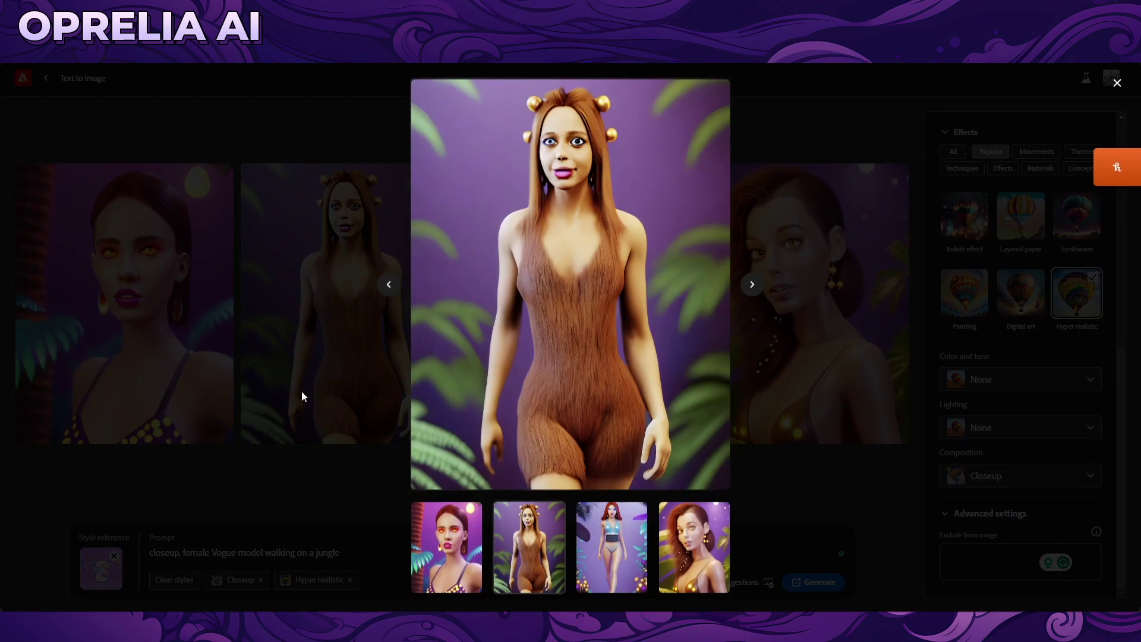
pyautogui.click(396, 288)
pyautogui.click(396, 288)
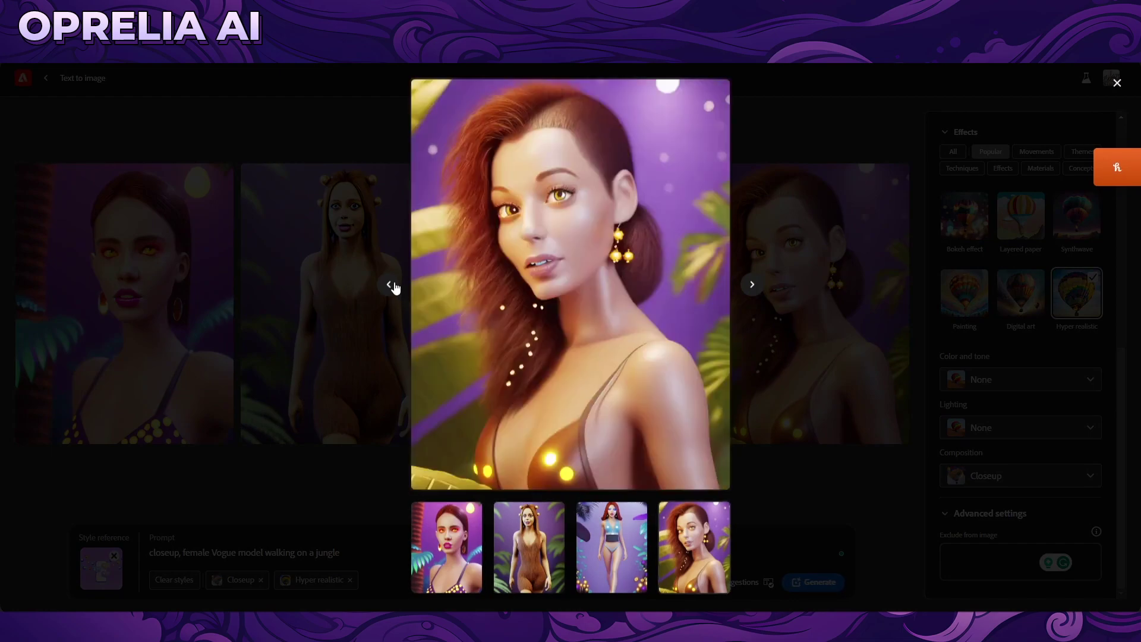
pyautogui.click(396, 289)
pyautogui.click(331, 549)
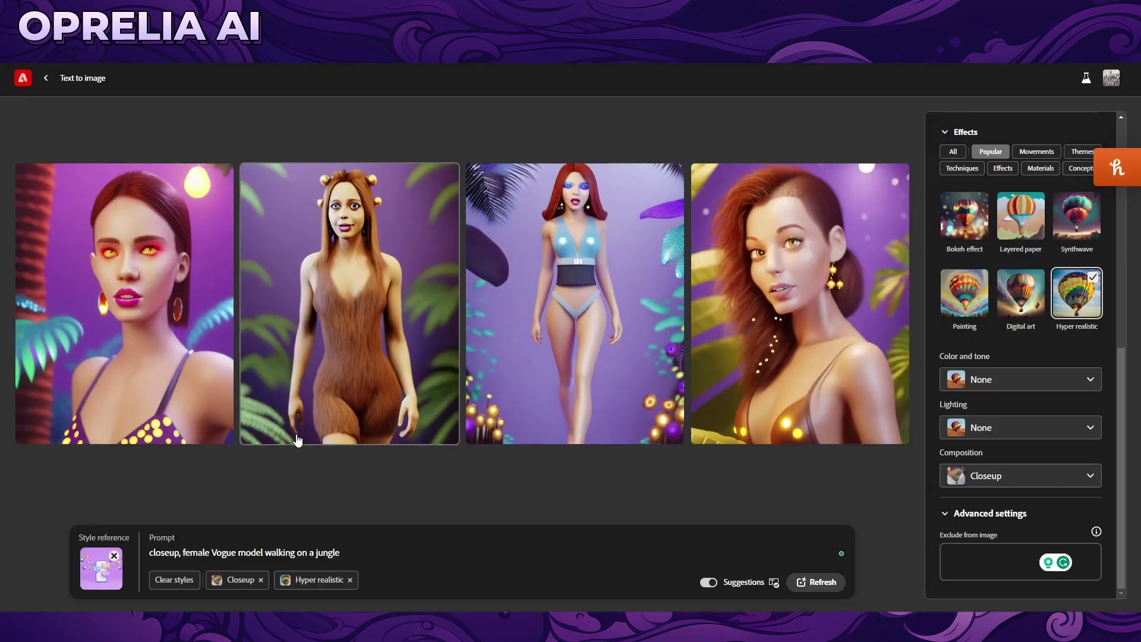
pyautogui.doubleClick(326, 550)
pyautogui.click(46, 78)
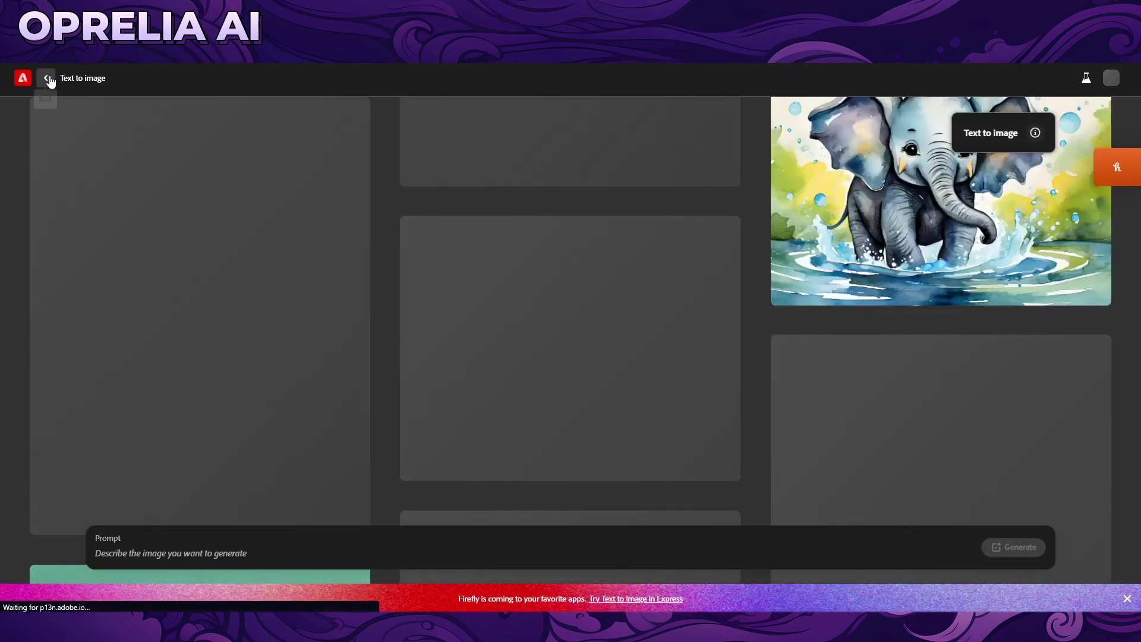
# Open the paint-splashed corgi sample prompt.
pyautogui.scroll(20, 559, 282)
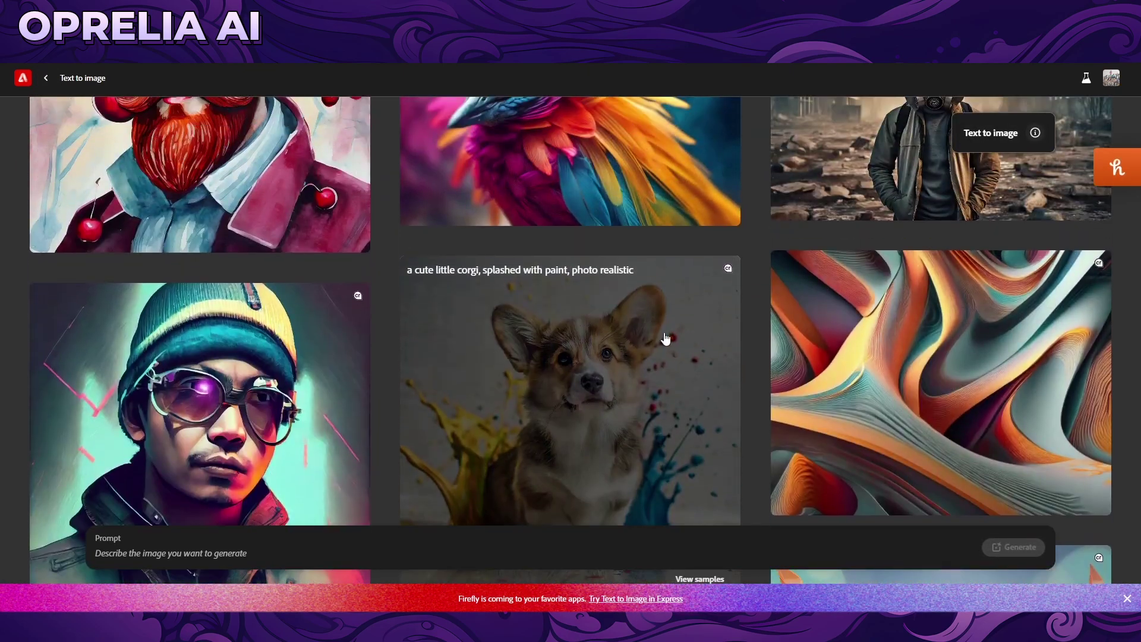
pyautogui.click(654, 334)
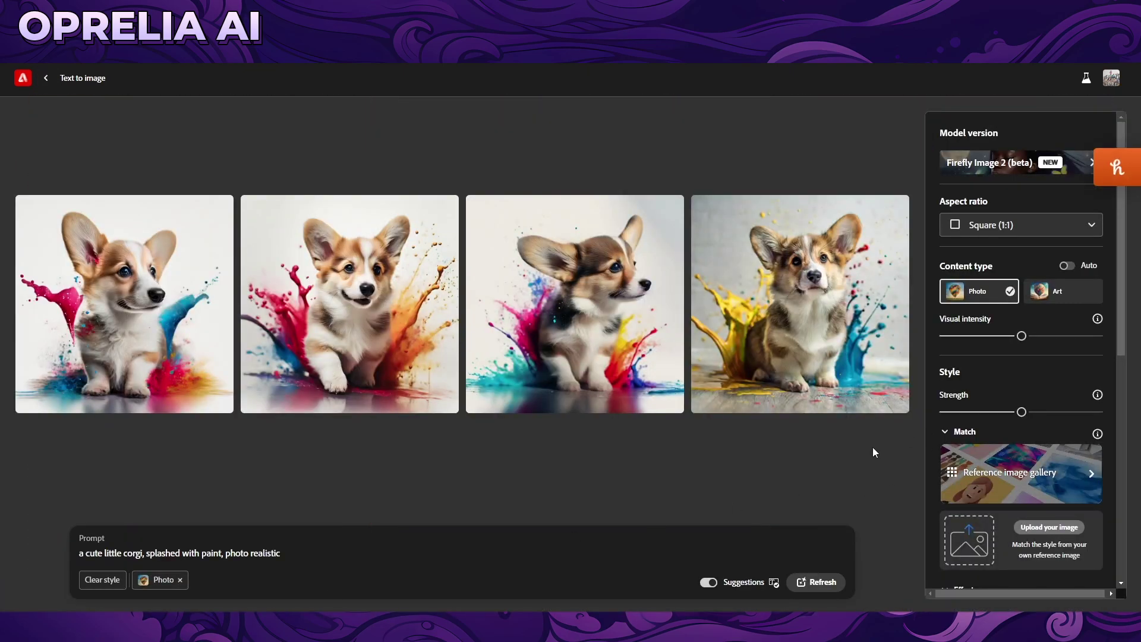
pyautogui.scroll(-4, 1015, 387)
pyautogui.scroll(-3, 1020, 364)
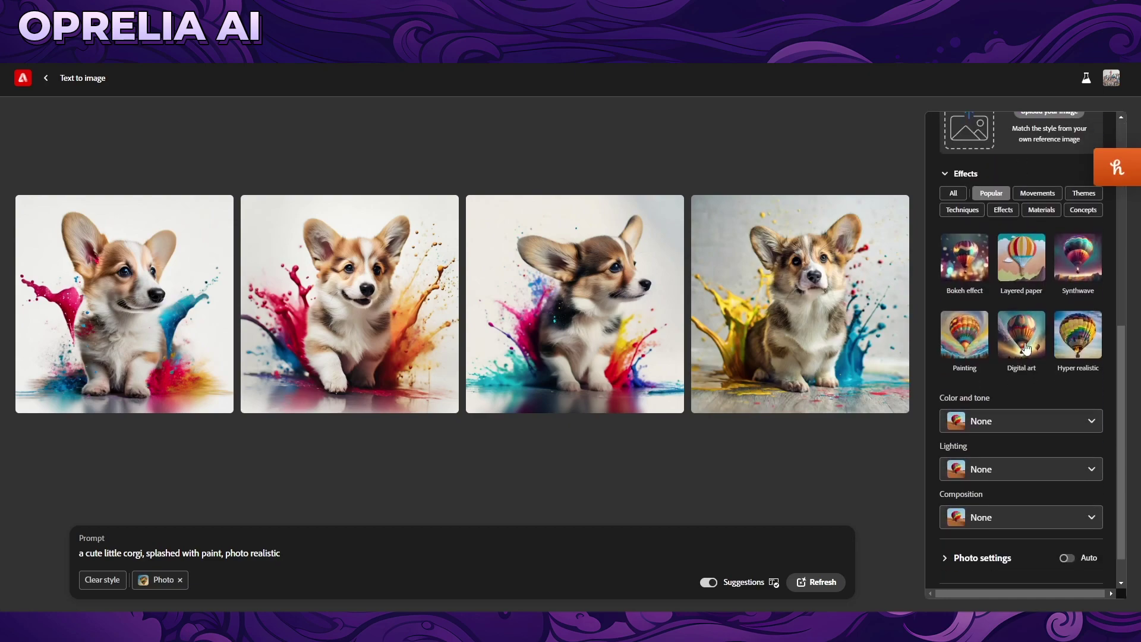
pyautogui.scroll(4, 1015, 416)
# Add the Layered paper effect, generate the corgi images, and go to Adobe Express.
pyautogui.click(1022, 459)
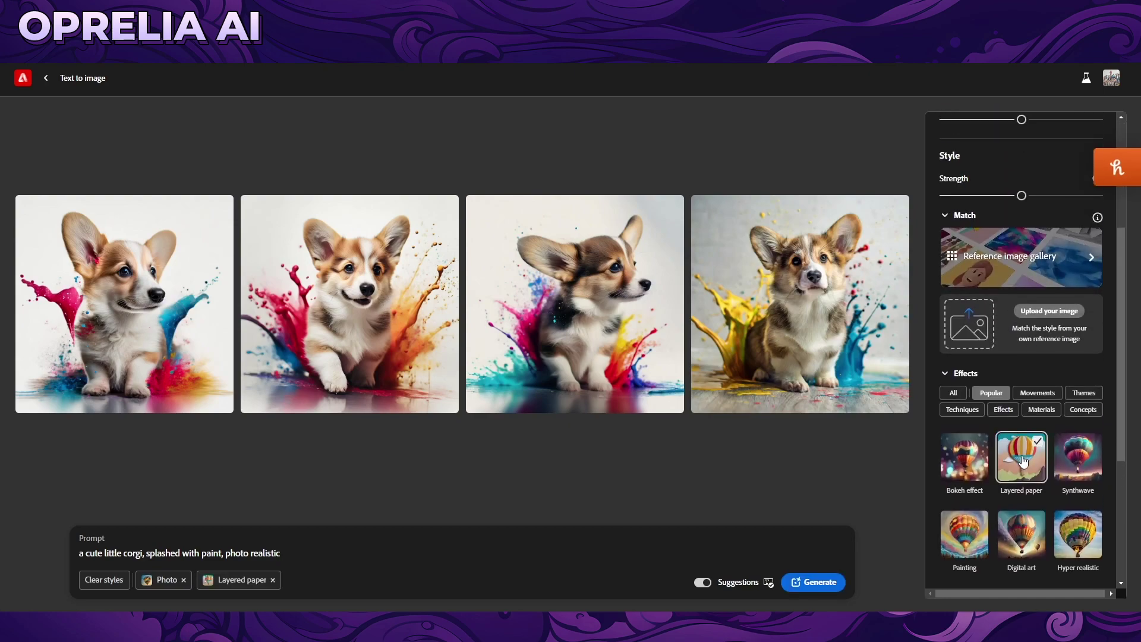
pyautogui.click(813, 582)
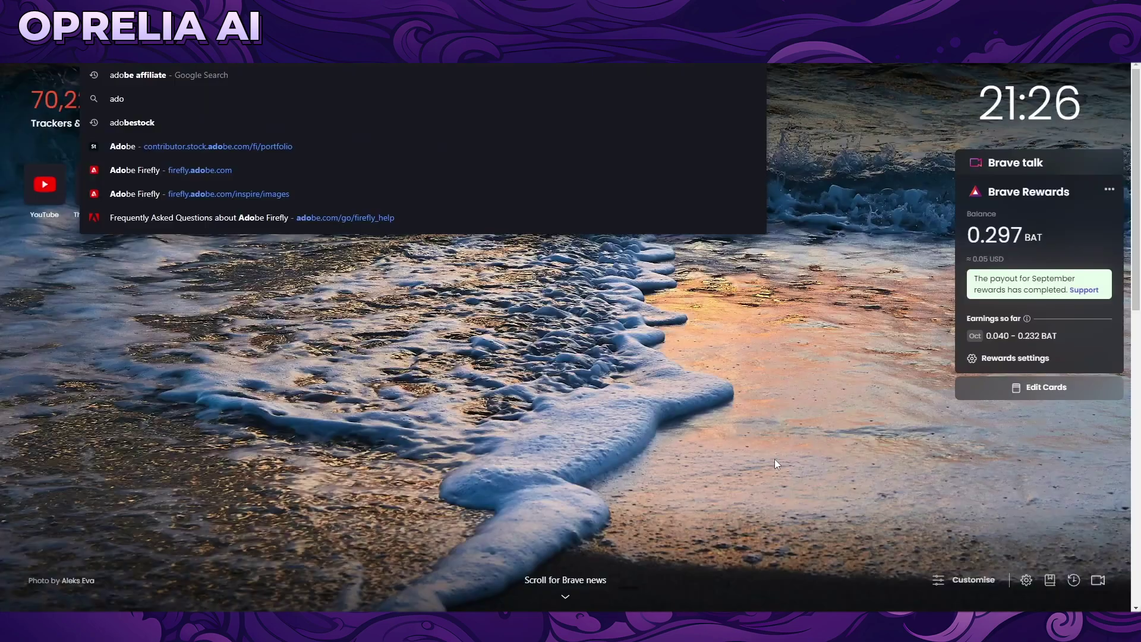
pyautogui.write('be express')
pyautogui.press('Escape')
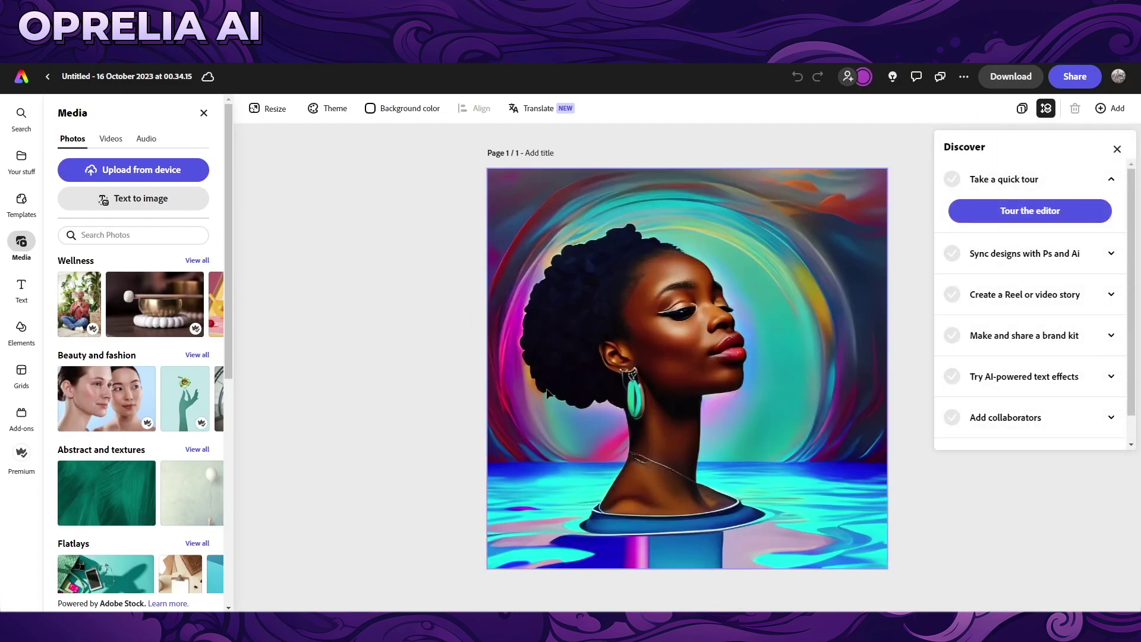
# Check Your stuff, browse the Search panel, and expand the Sync designs with Ps and Ai tip.
pyautogui.click(21, 158)
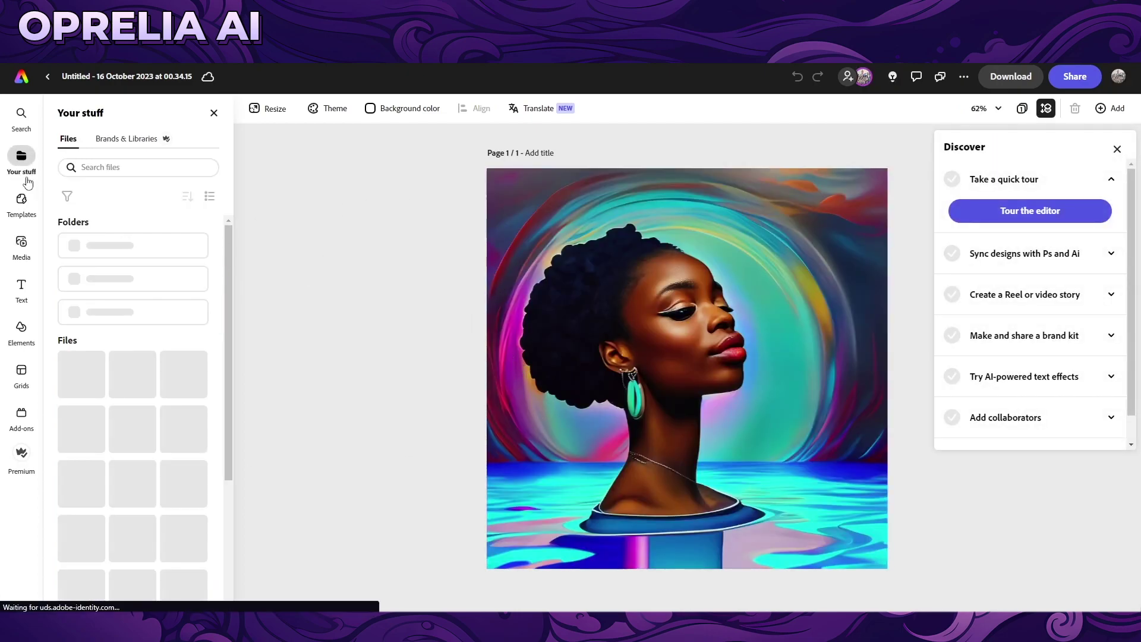
pyautogui.click(29, 126)
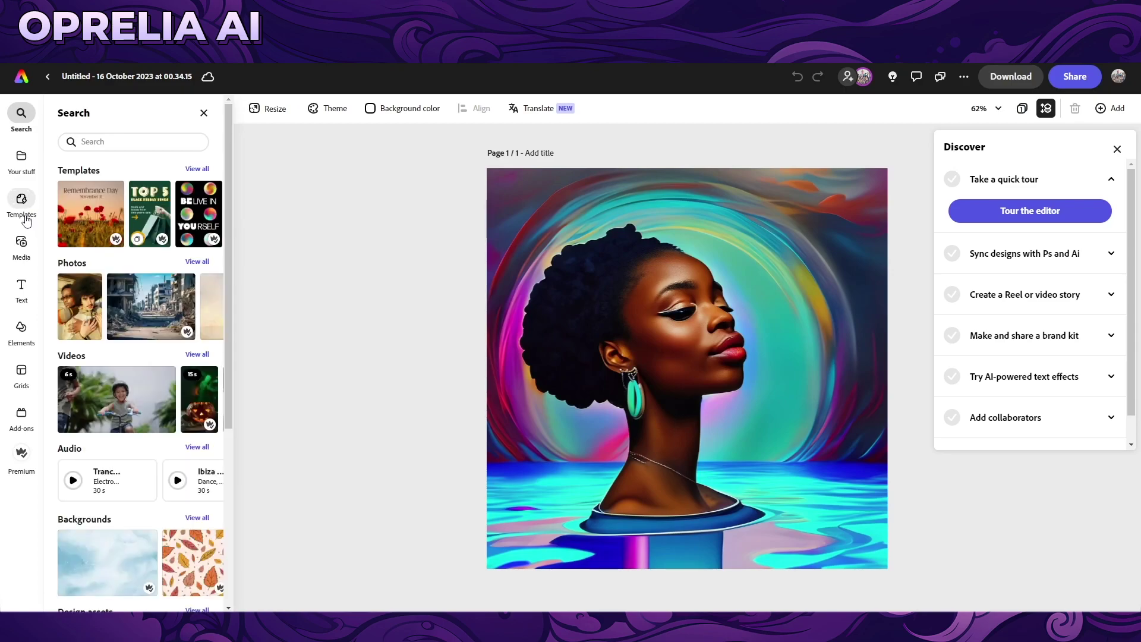
pyautogui.scroll(-1, 225, 346)
pyautogui.scroll(-2, 226, 347)
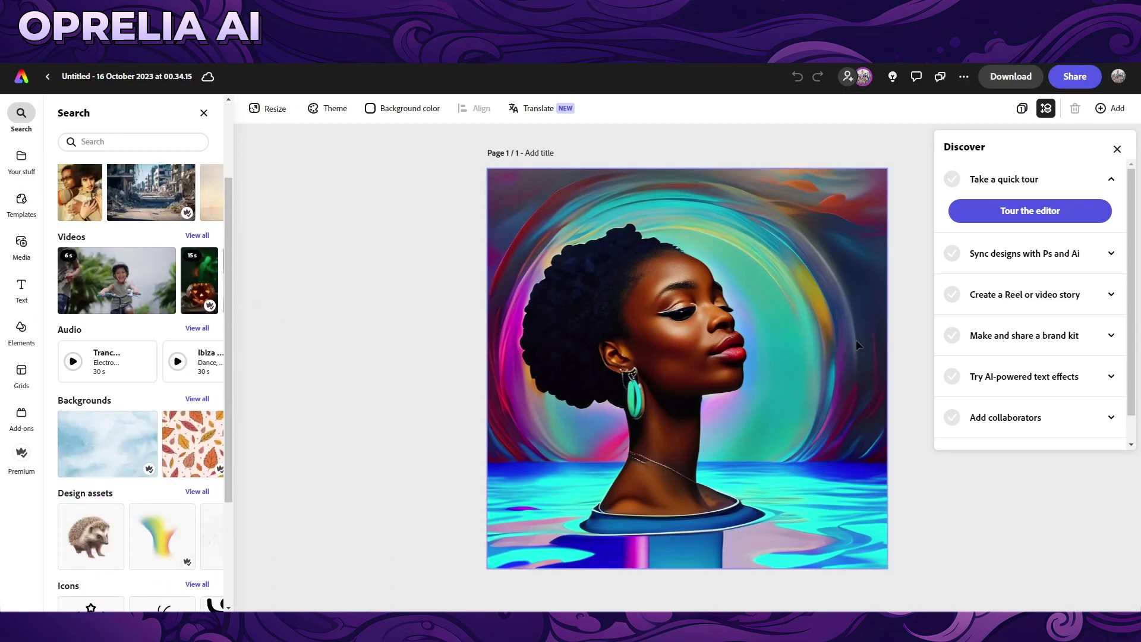
pyautogui.click(1008, 261)
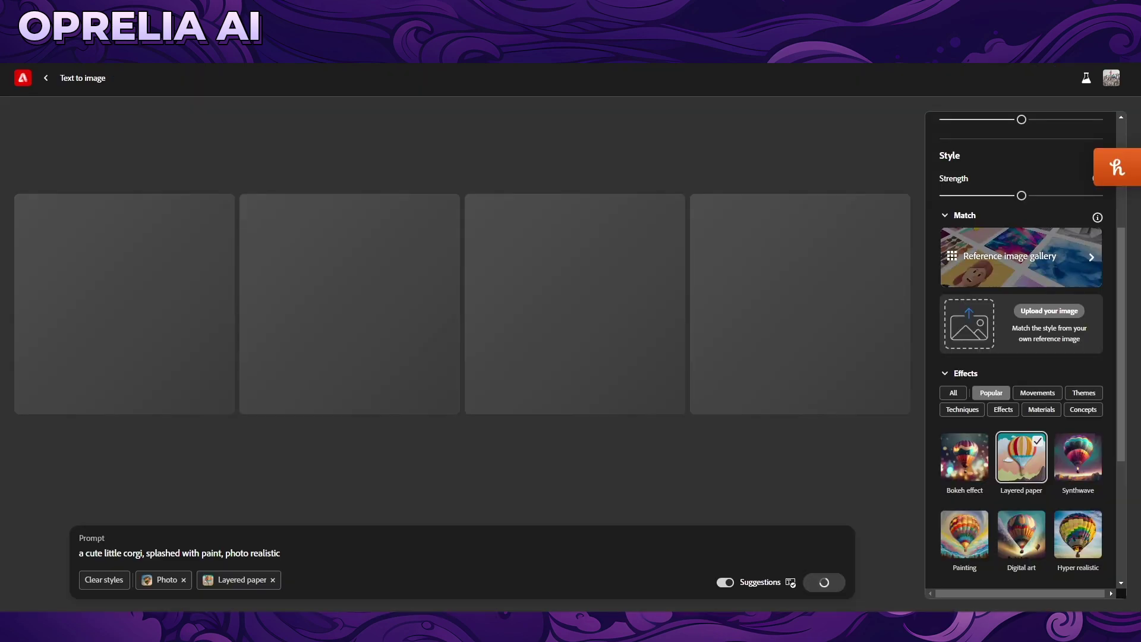
# Review the Layered paper corgi results one by one in the enlarged view.
pyautogui.click(184, 313)
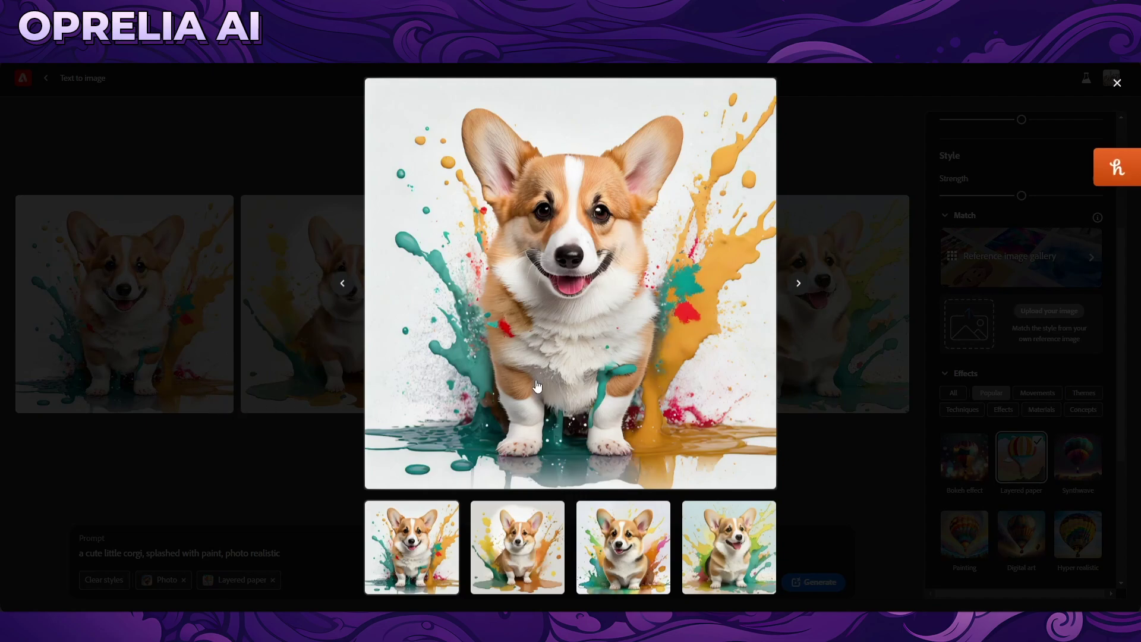
pyautogui.click(843, 396)
pyautogui.click(838, 393)
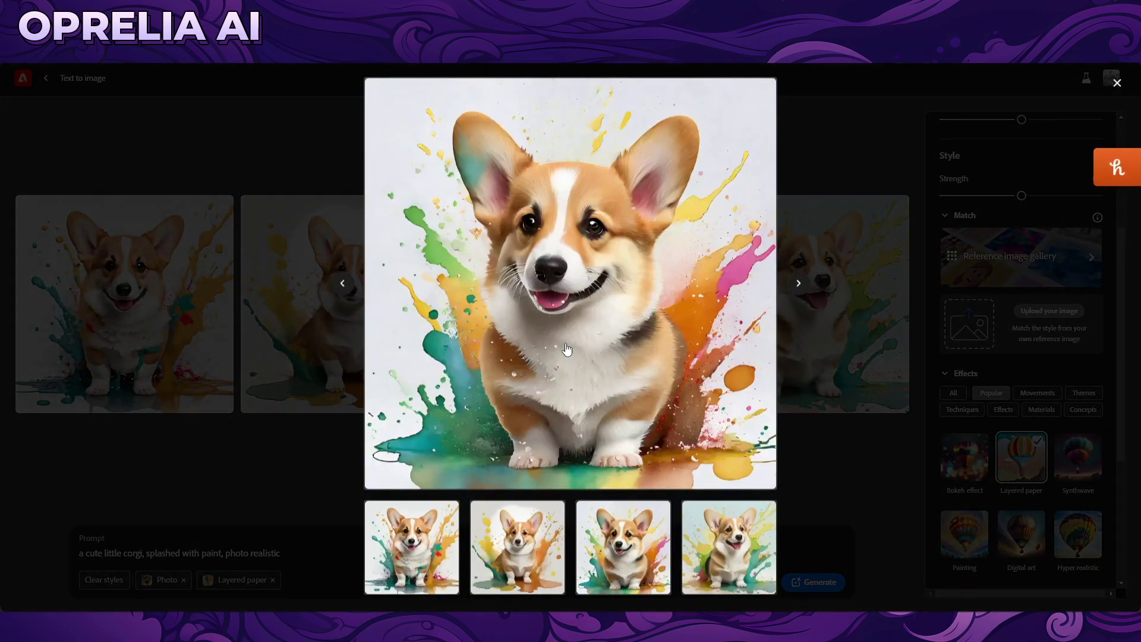
pyautogui.click(236, 488)
pyautogui.click(296, 300)
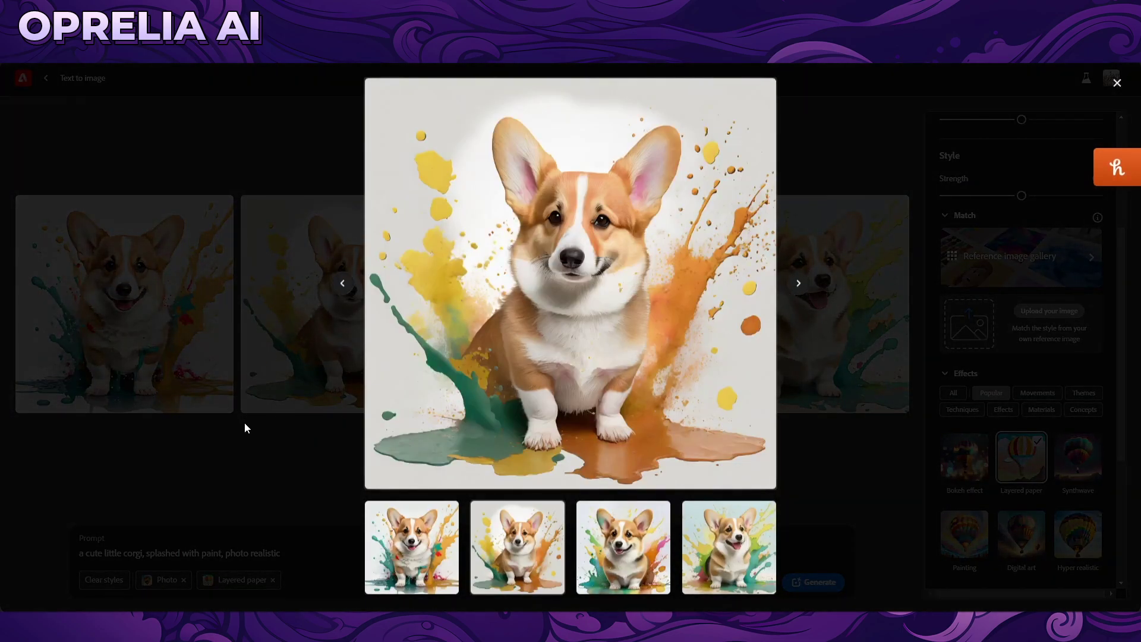
pyautogui.moveTo(615, 191)
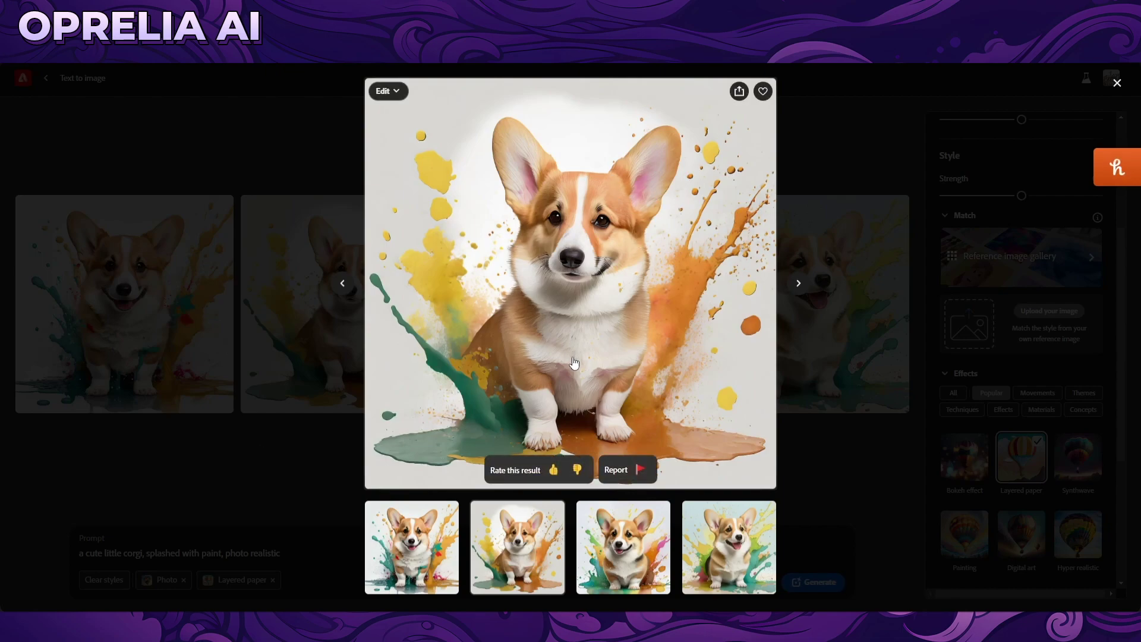
pyautogui.click(802, 477)
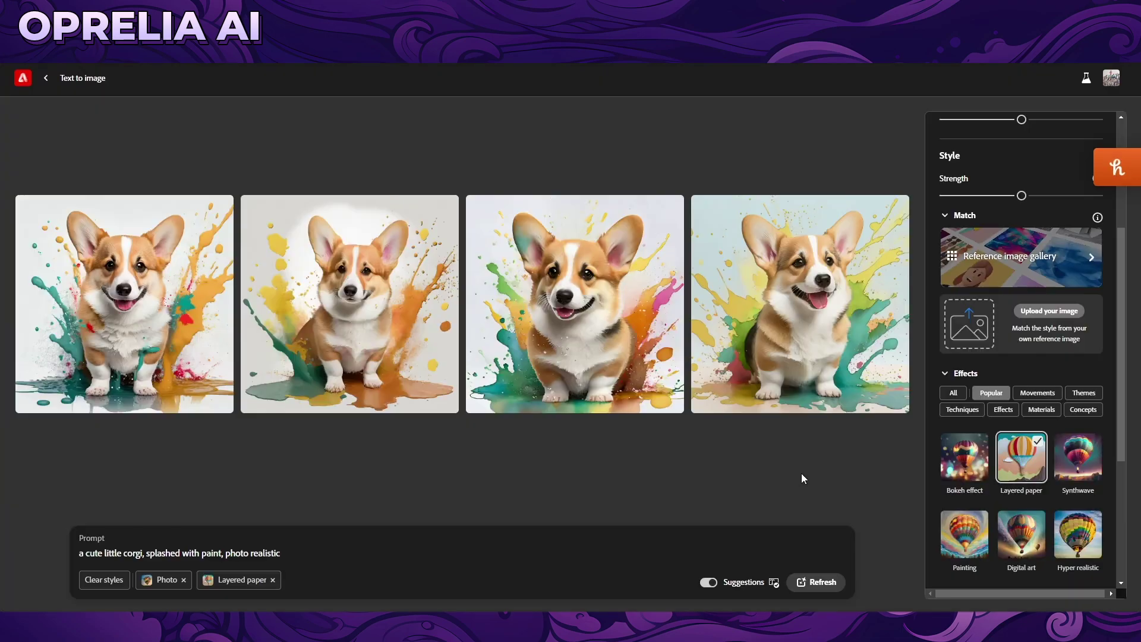
# Regenerate the corgis with the Synthwave effect and browse all four new results.
pyautogui.click(1073, 470)
pyautogui.click(838, 581)
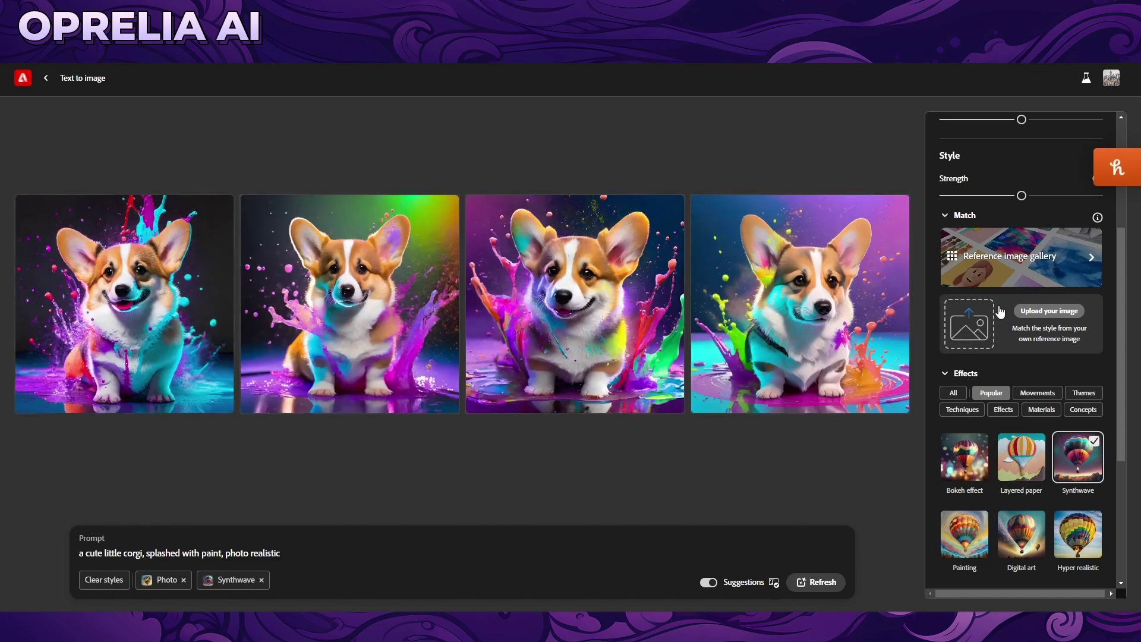
pyautogui.click(176, 251)
pyautogui.click(798, 286)
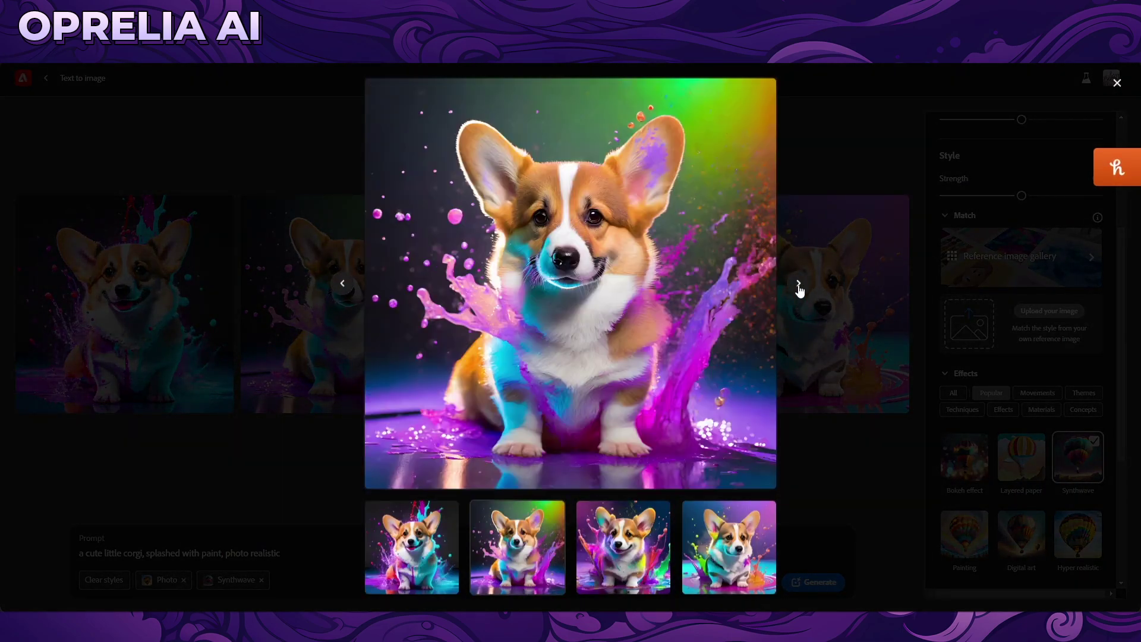
pyautogui.click(798, 285)
pyautogui.click(799, 286)
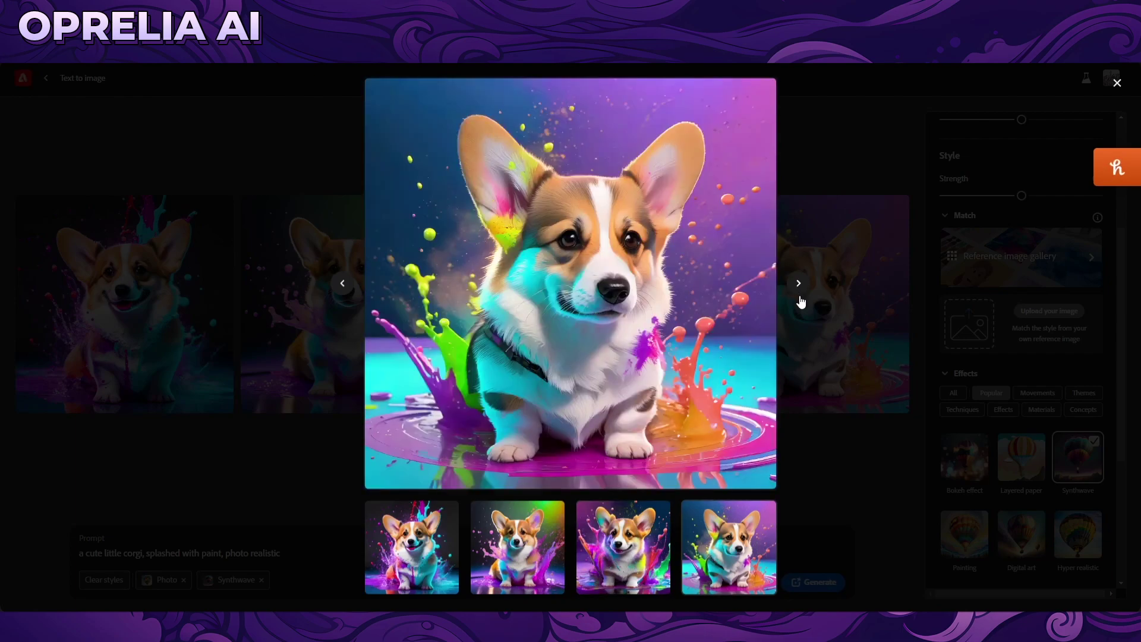
pyautogui.click(343, 286)
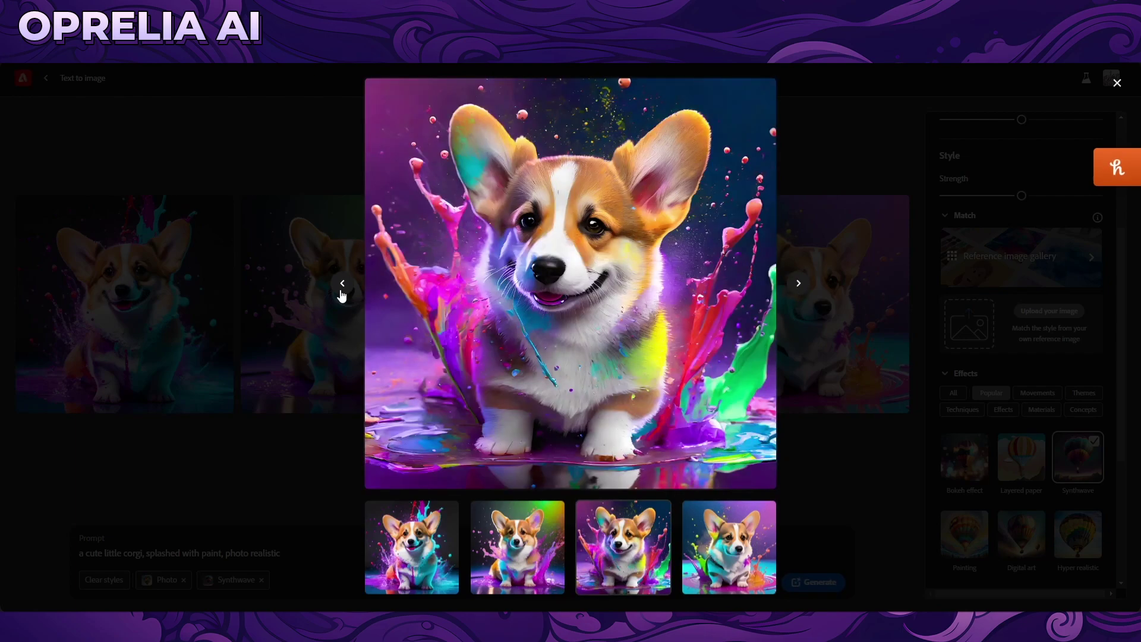
pyautogui.click(341, 291)
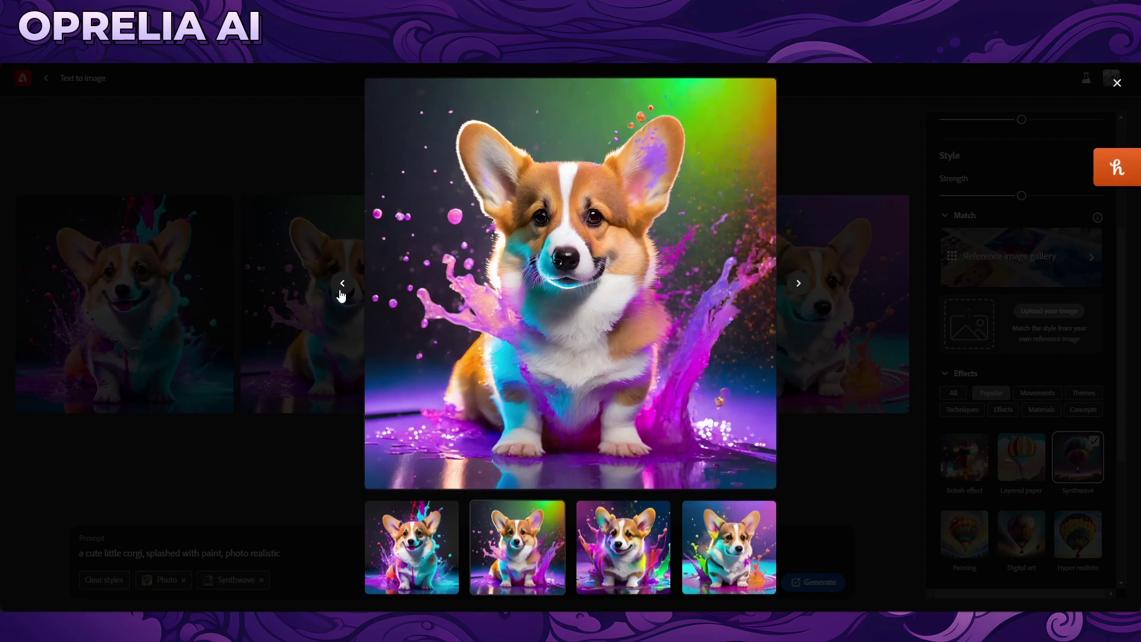
pyautogui.click(341, 294)
pyautogui.click(344, 284)
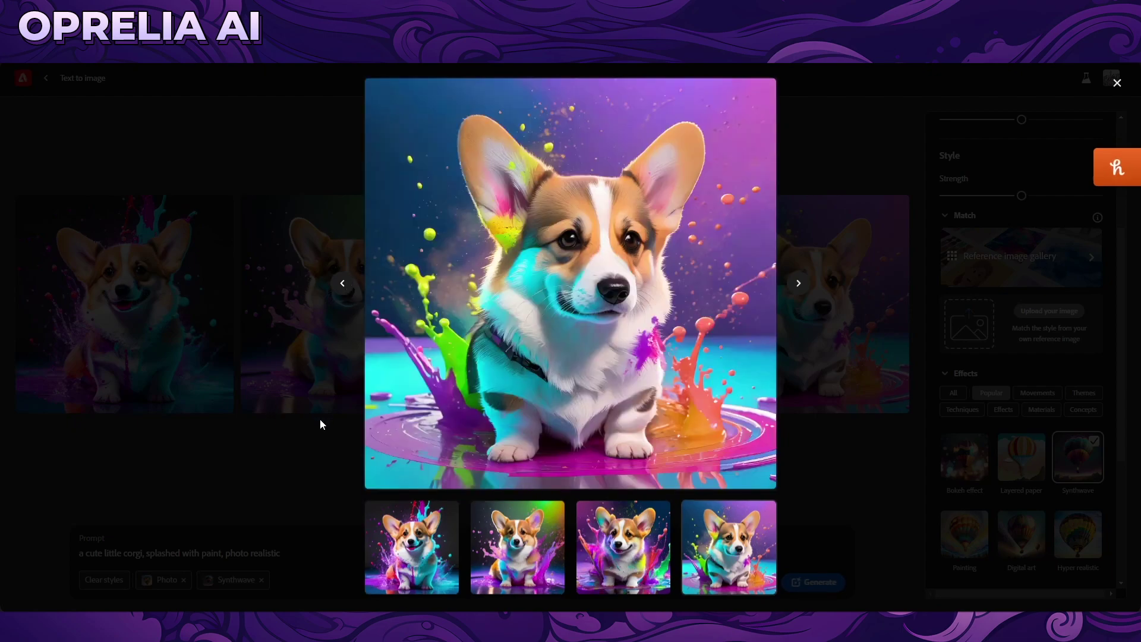
pyautogui.click(321, 419)
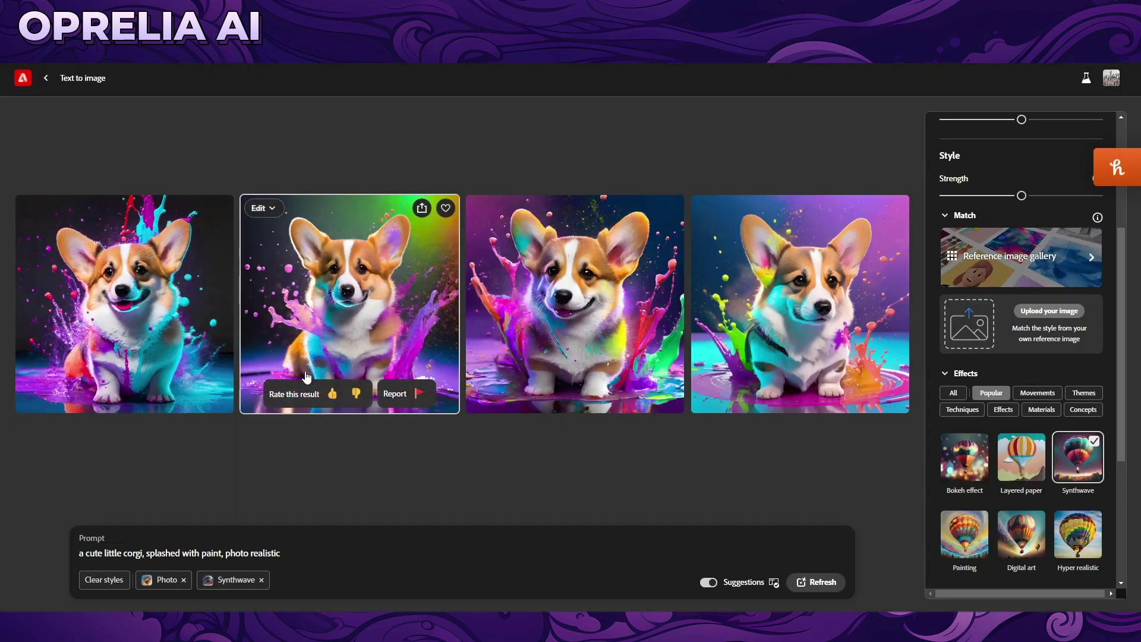